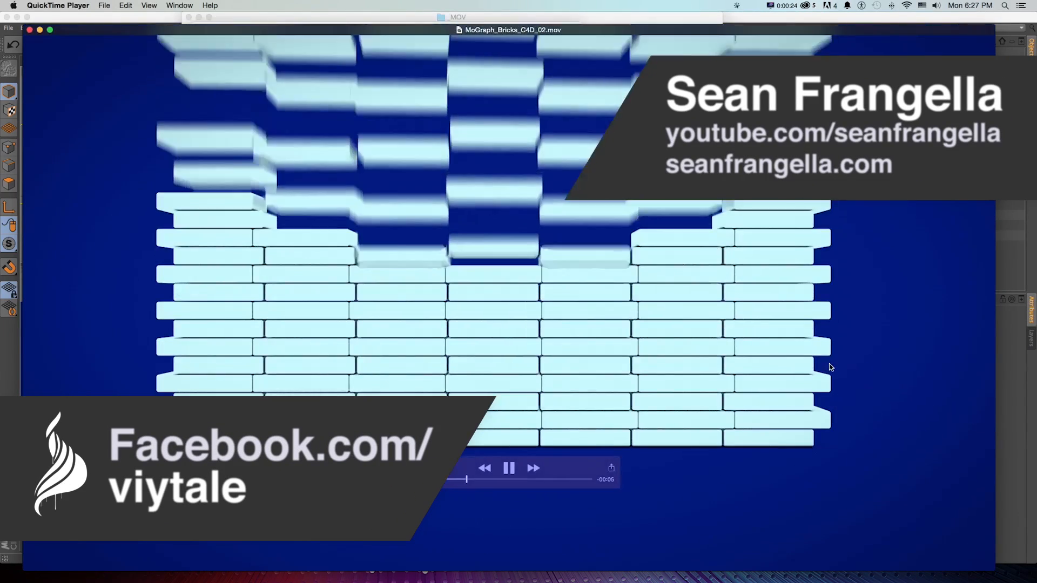
# Pause the reference movie, switch to Cinema 4D and play through the finished brick scene's animation
pyautogui.press('space')
pyautogui.click(103, 17)
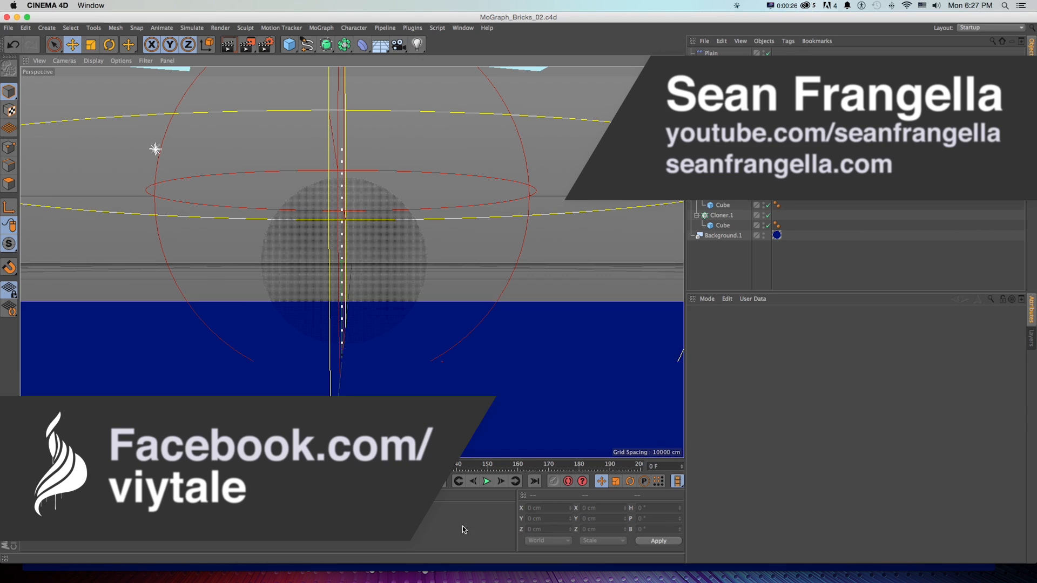
pyautogui.click(487, 481)
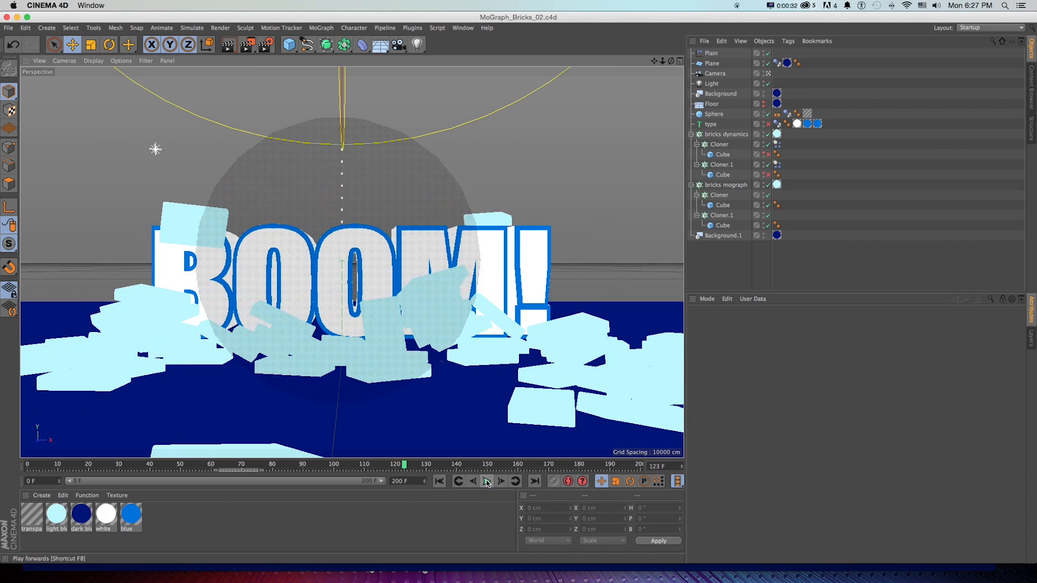
pyautogui.click(488, 481)
# Review the finished brick animation by scrubbing the movie in QuickTime Player and the composition in After Effects, ending back in Cinema 4D
pyautogui.press('super+Tab')
pyautogui.click(328, 274)
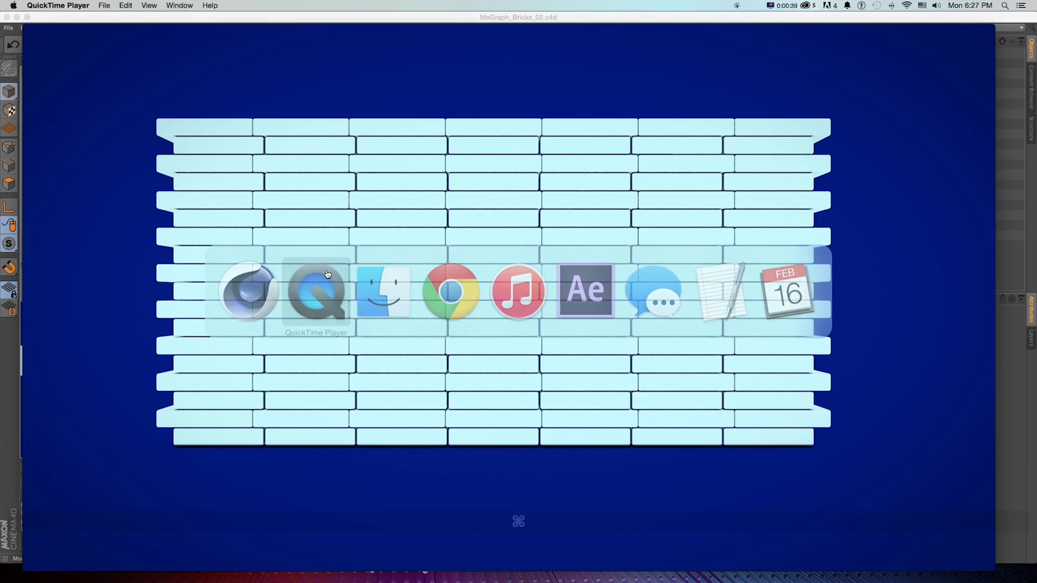
pyautogui.moveTo(462, 481); pyautogui.dragTo(546, 479)
pyautogui.press('super+Tab')
pyautogui.press('super+Tab')
pyautogui.press('Tab')
pyautogui.press('Tab')
pyautogui.press('Tab')
pyautogui.press('Tab')
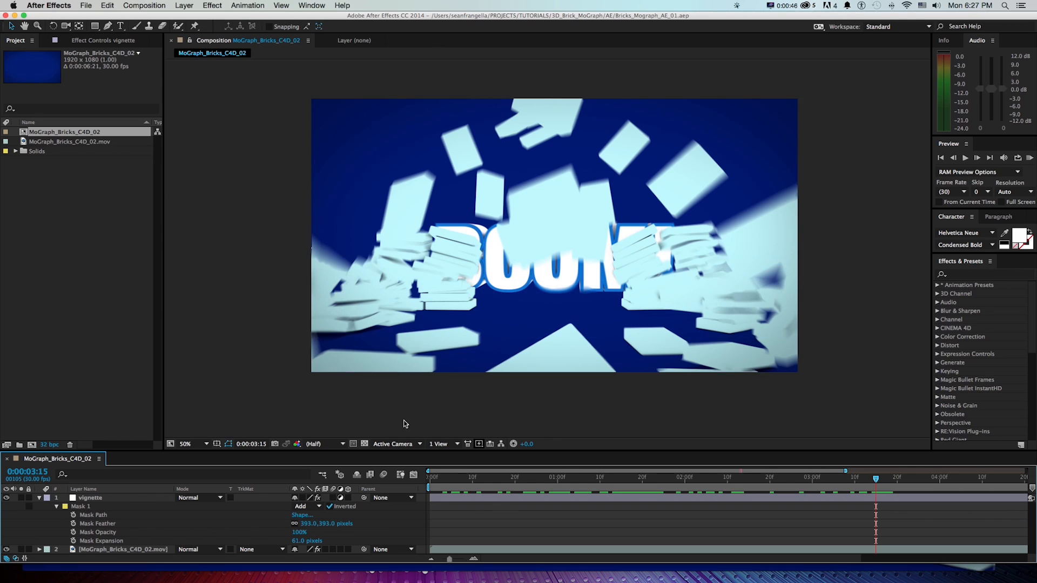
pyautogui.moveTo(462, 479); pyautogui.dragTo(722, 480)
pyautogui.press('super+Tab')
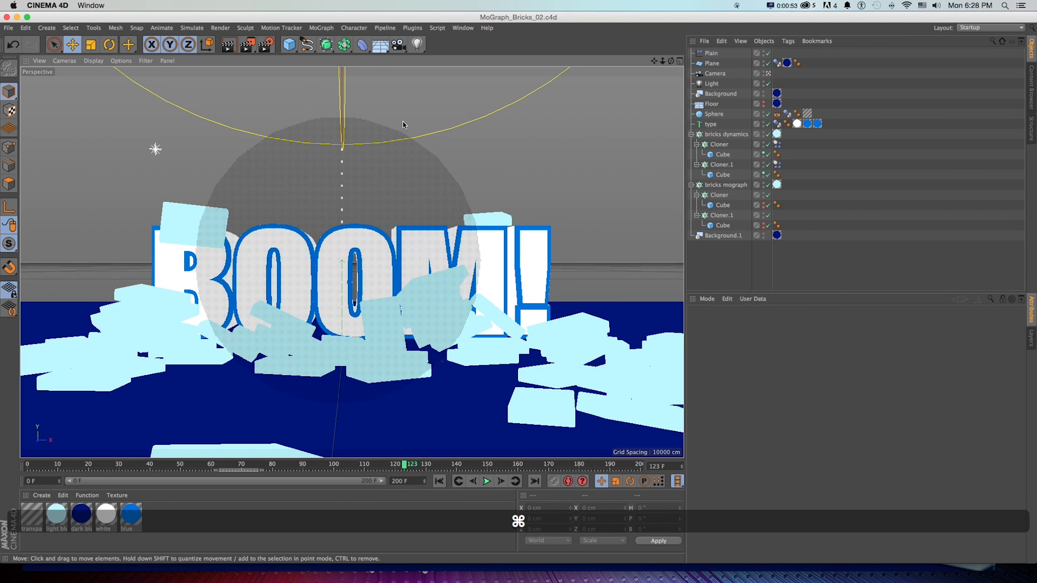
# Create a new project and set its render settings to the Physical renderer with an output size of 1920 x 1080 pixels
pyautogui.press('super+n')
pyautogui.press('0')
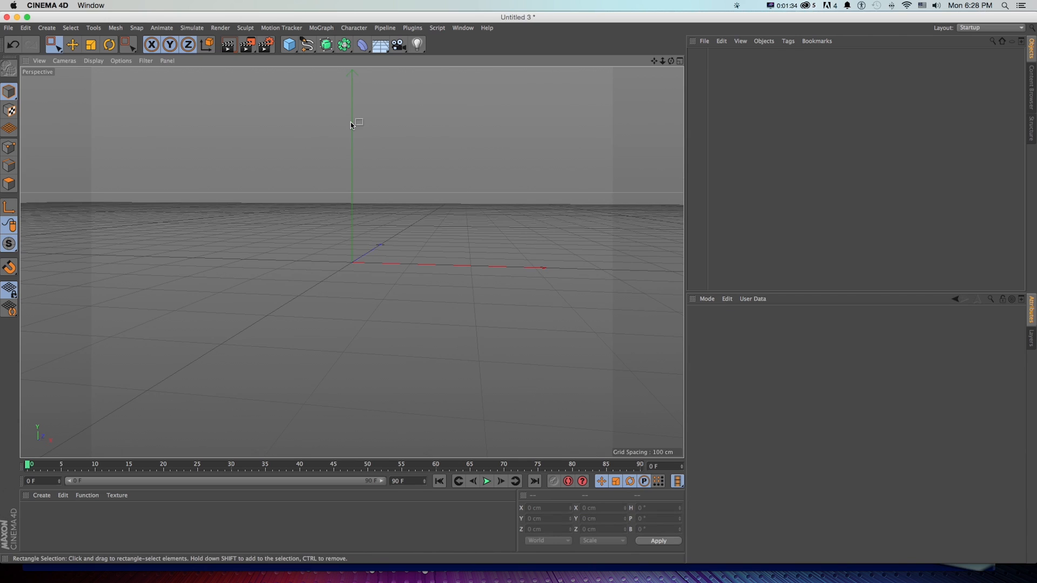
pyautogui.click(266, 43)
pyautogui.click(460, 219)
pyautogui.click(458, 240)
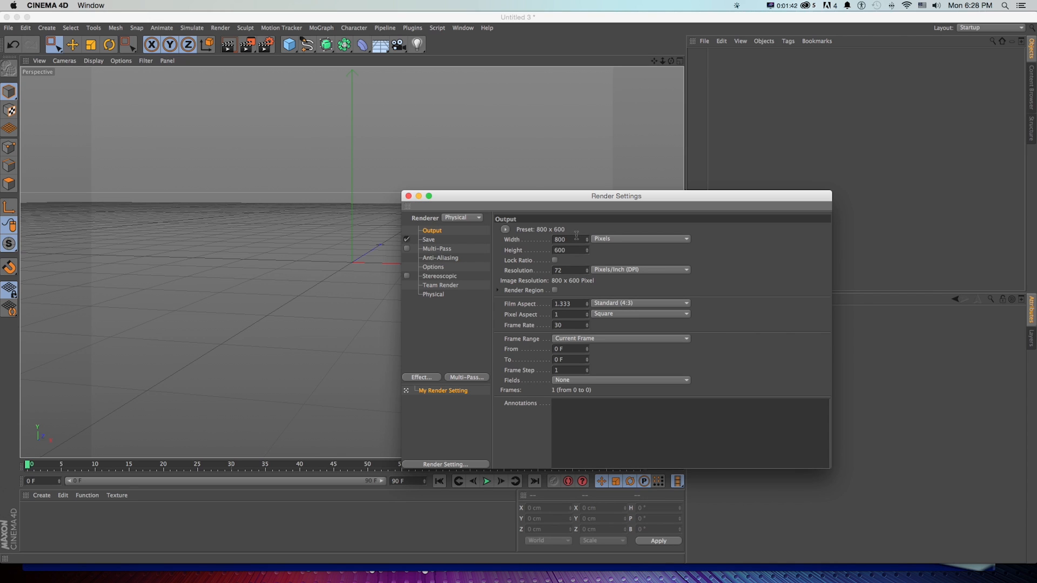
pyautogui.write('1920')
pyautogui.press('Tab')
pyautogui.write('1080')
pyautogui.press('Tab')
# Add the Ambient Occlusion effect to the render settings and close them
pyautogui.click(455, 320)
pyautogui.moveTo(454, 197); pyautogui.dragTo(356, 153)
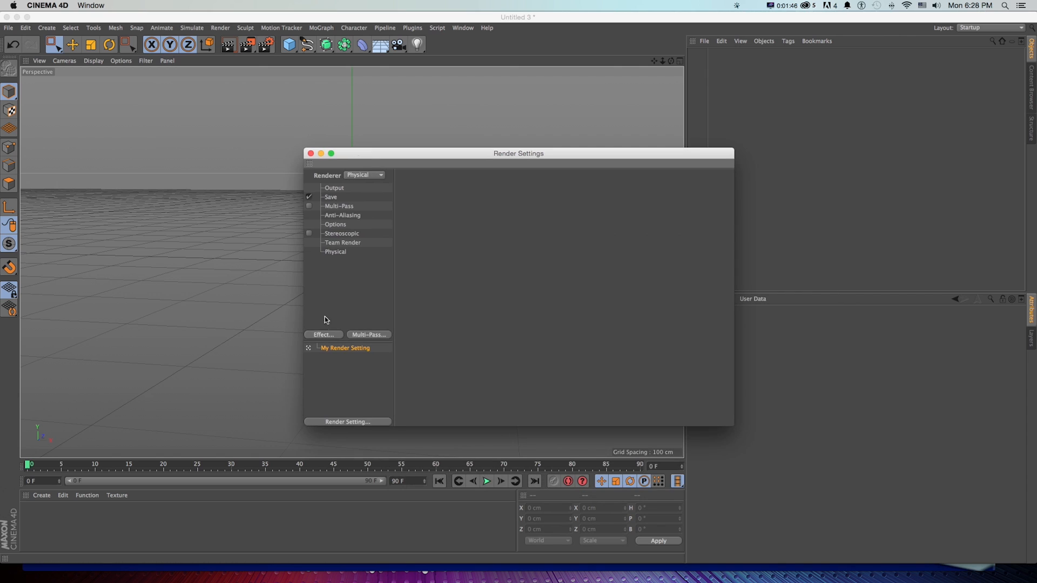
pyautogui.click(326, 335)
pyautogui.click(374, 400)
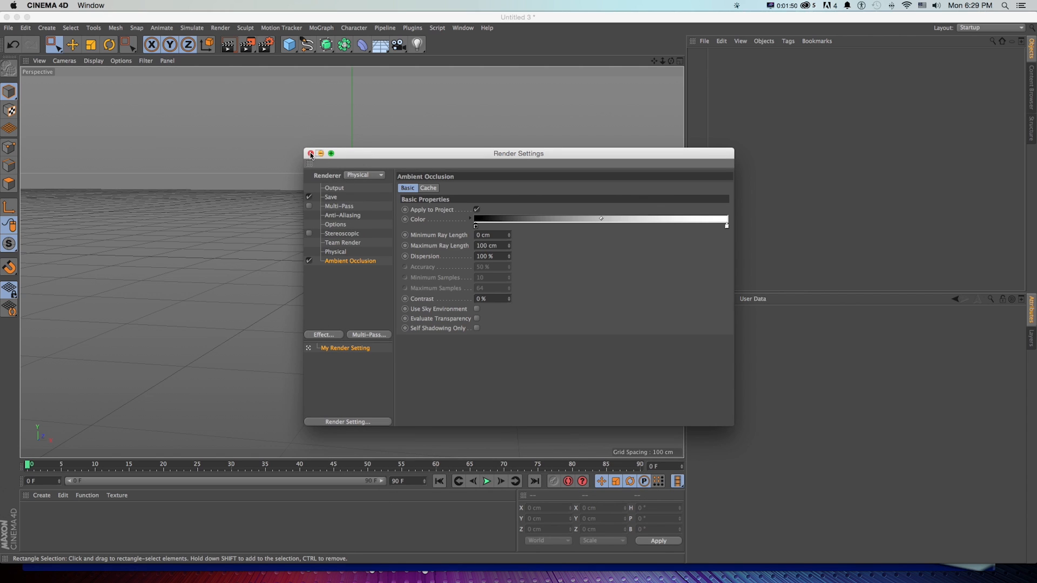
pyautogui.click(311, 154)
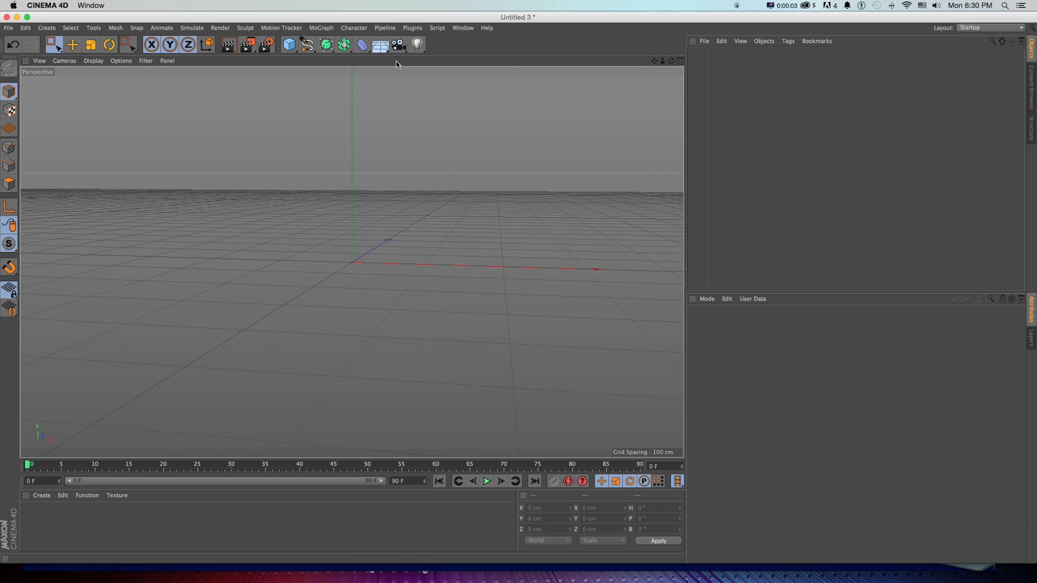
# Add a camera, look through it, and set its heading and pitch rotation to 0°
pyautogui.click(400, 45)
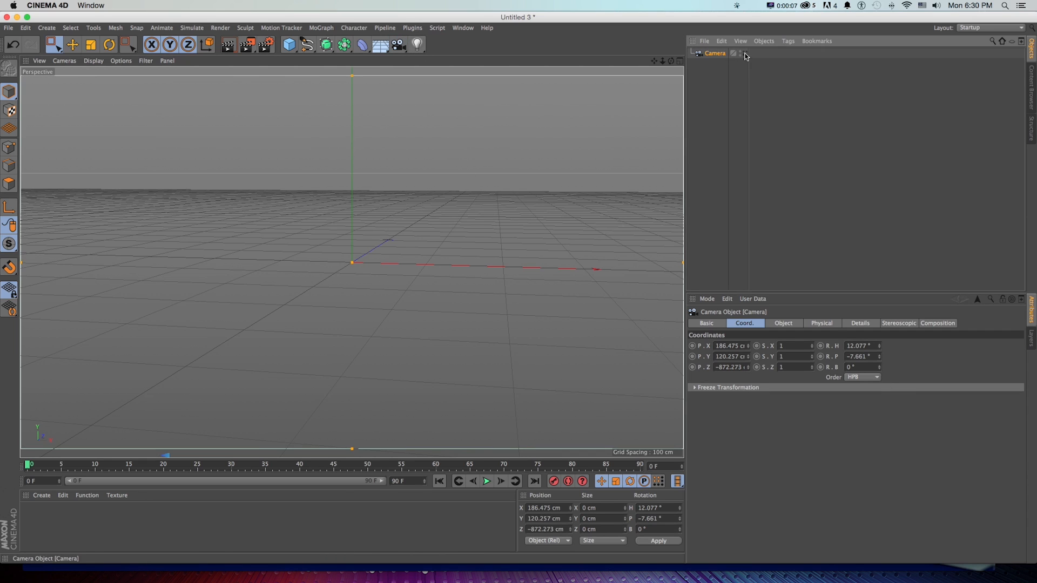
pyautogui.moveTo(873, 345); pyautogui.dragTo(753, 331)
pyautogui.write('0')
pyautogui.press('Tab')
pyautogui.write('0')
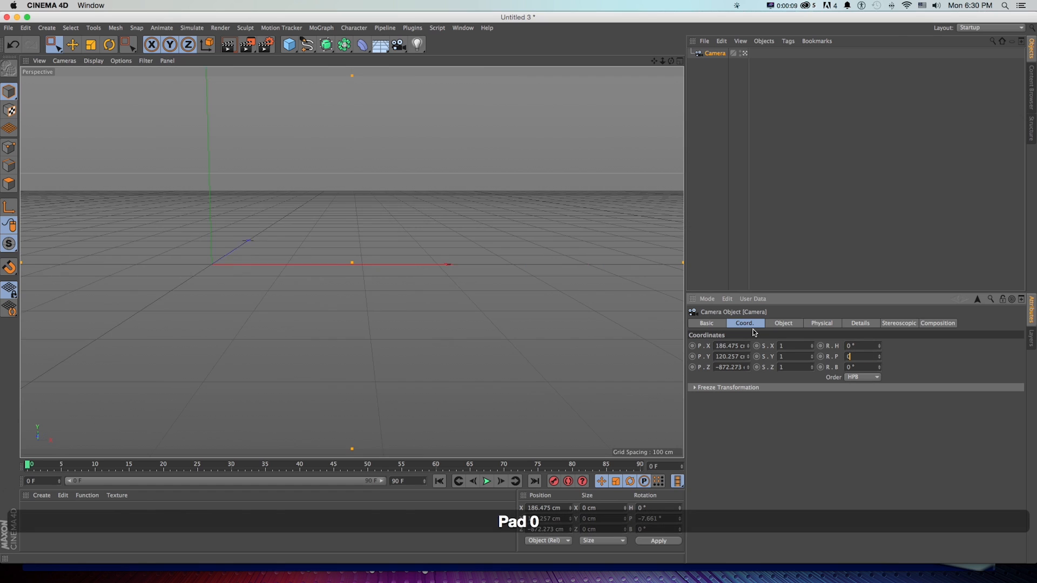
pyautogui.press('Return')
# Move the camera to about X 15 cm, Y 287 cm and Z -5435 cm, using a temporary cube as a scale reference
pyautogui.moveTo(654, 61); pyautogui.dragTo(790, 192)
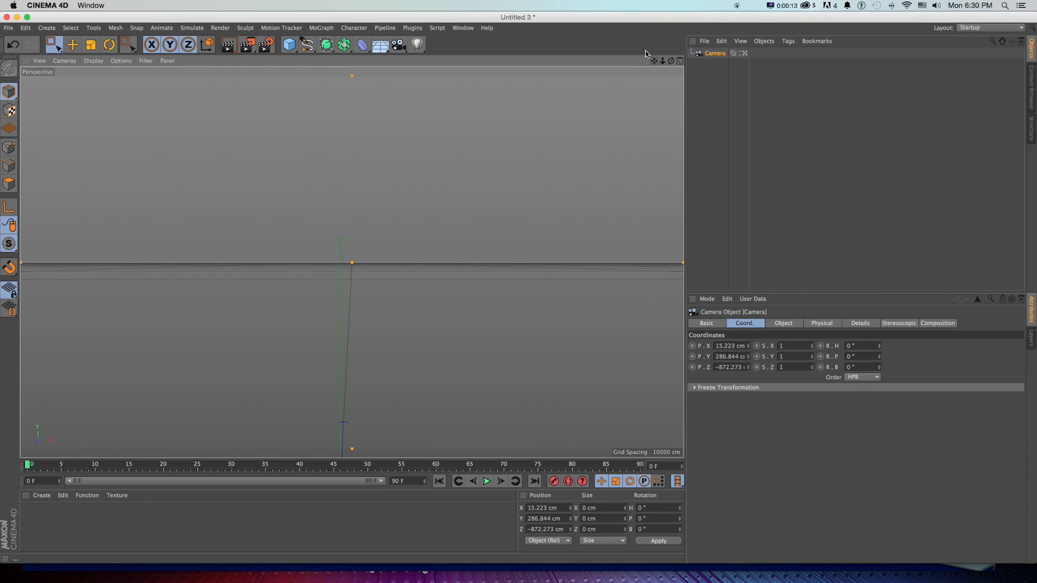
pyautogui.moveTo(666, 62); pyautogui.dragTo(629, 62)
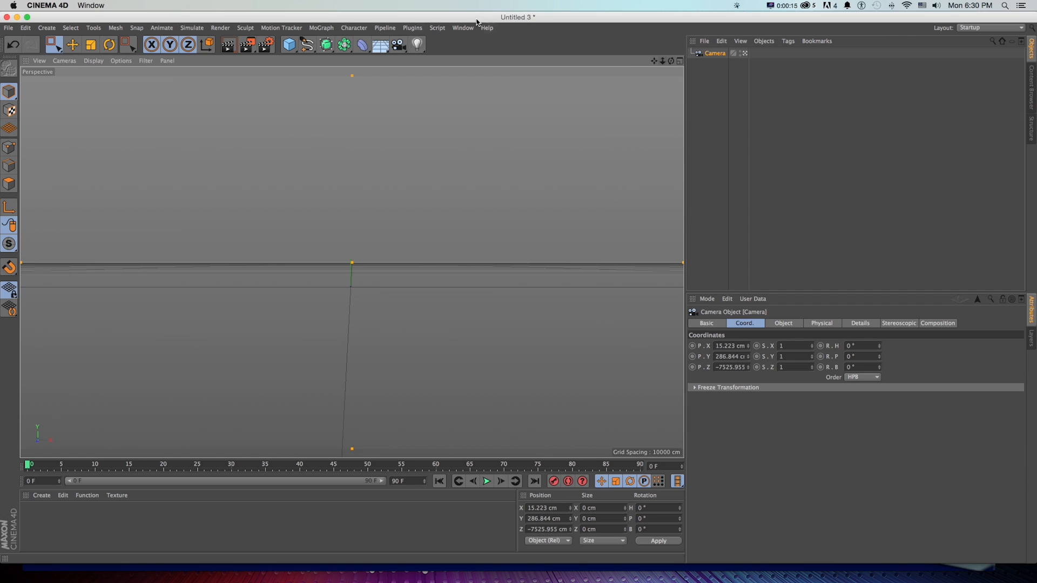
pyautogui.click(297, 43)
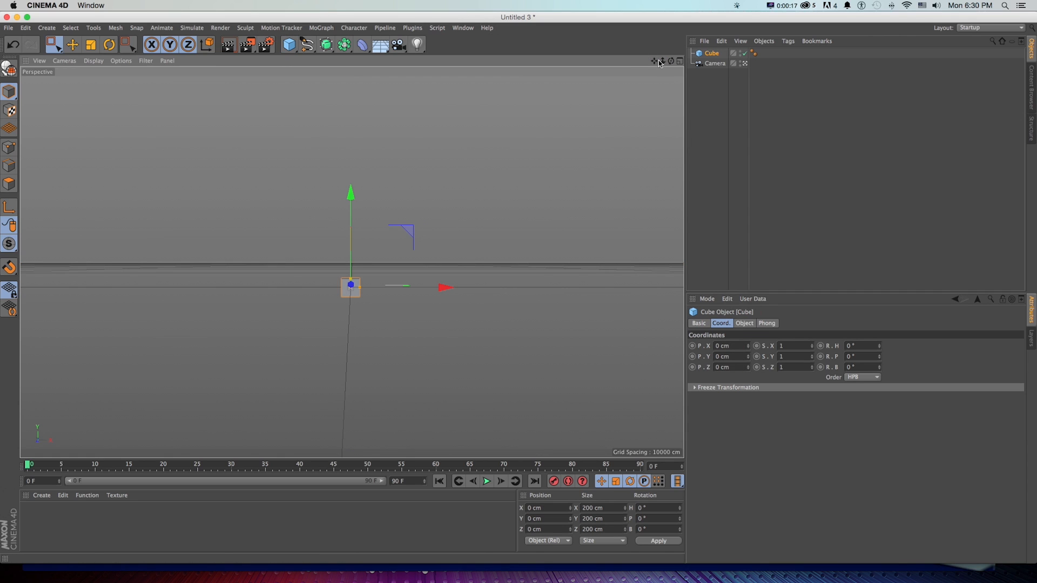
pyautogui.moveTo(663, 61)
pyautogui.mouseDown()
pyautogui.moveTo(675, 61)
pyautogui.moveTo(664, 61)
pyautogui.mouseUp()
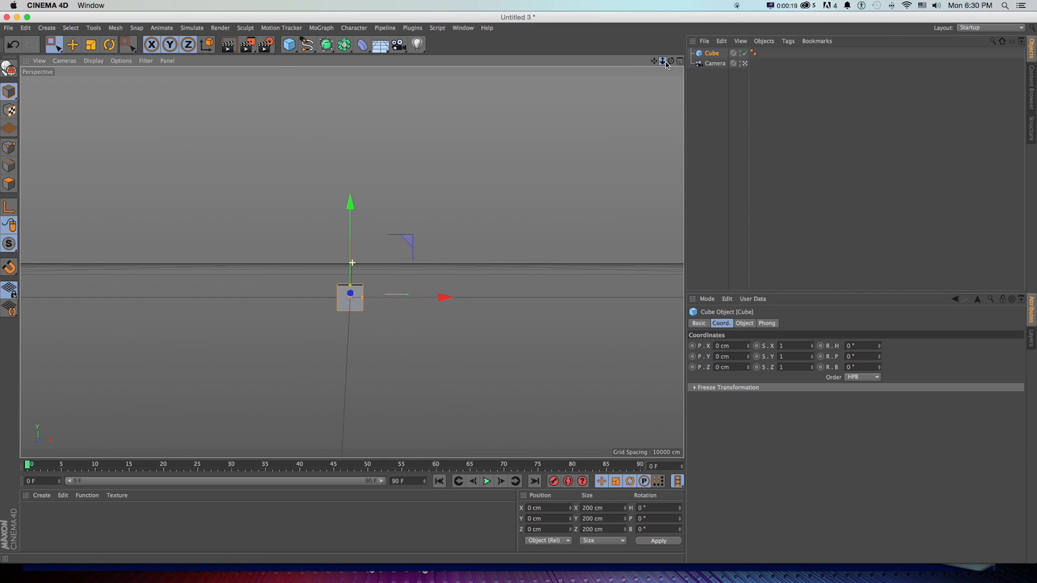
pyautogui.press('super+z')
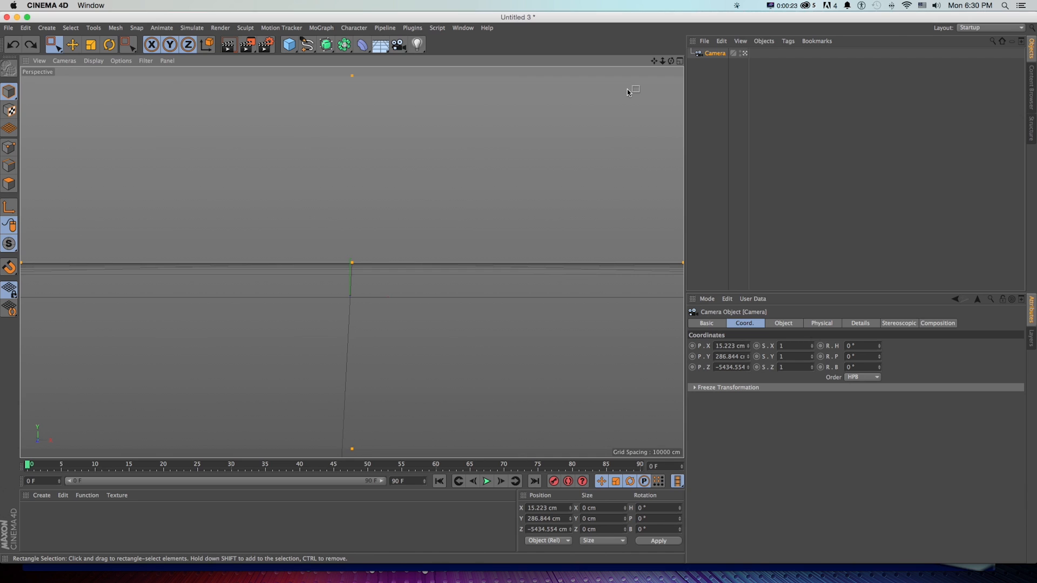
# Add a cube and set its size to 35 cm in Y and 125 cm in Z to form a brick
pyautogui.moveTo(295, 49); pyautogui.dragTo(379, 62)
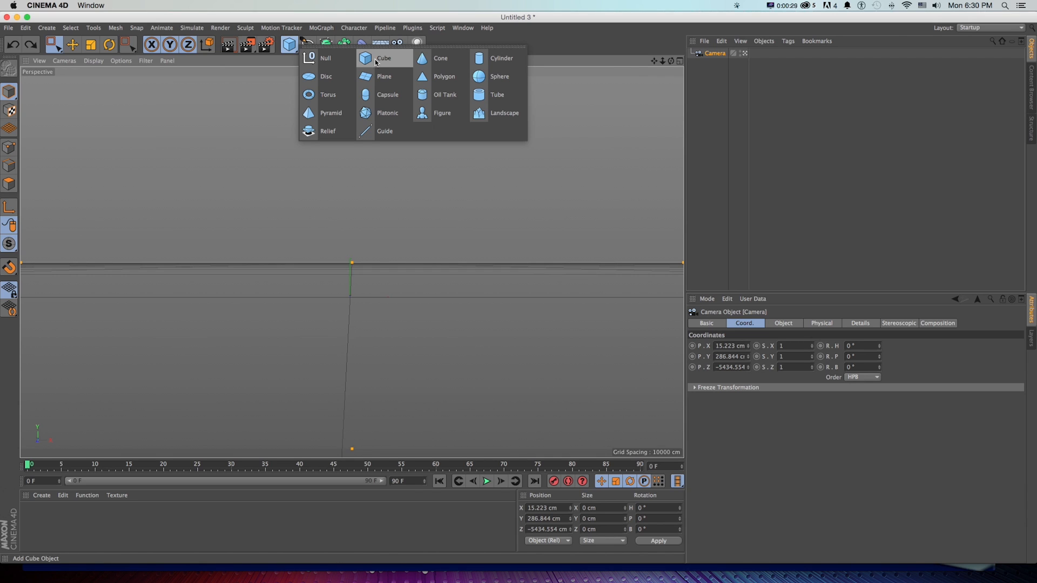
pyautogui.click(379, 61)
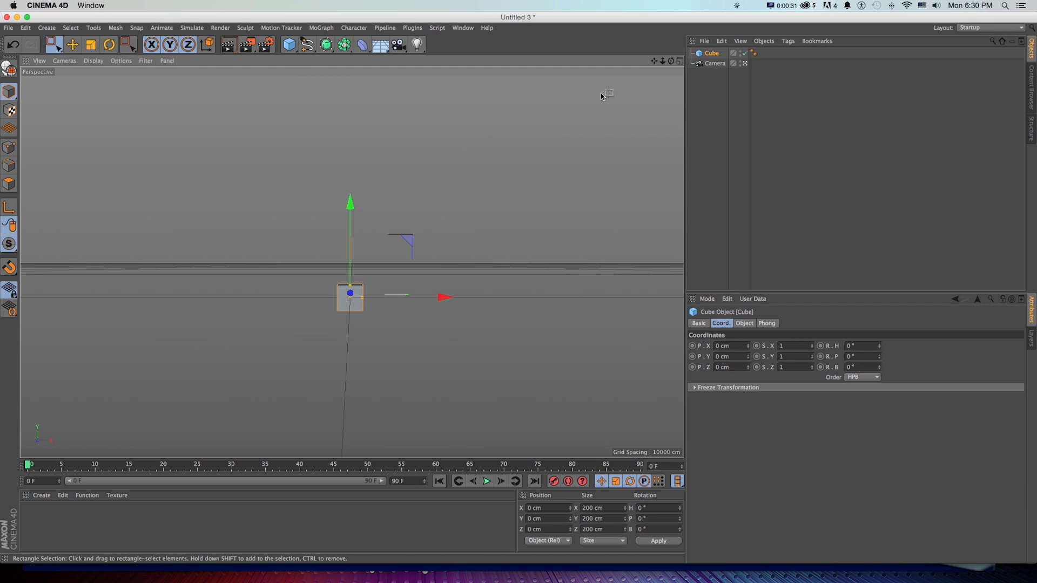
pyautogui.click(744, 323)
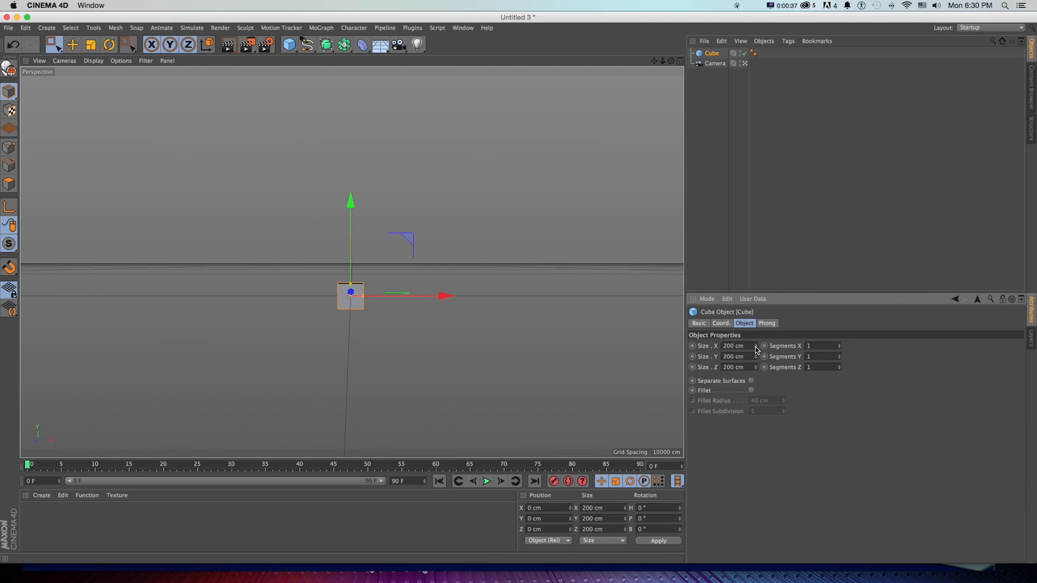
pyautogui.press('super+z')
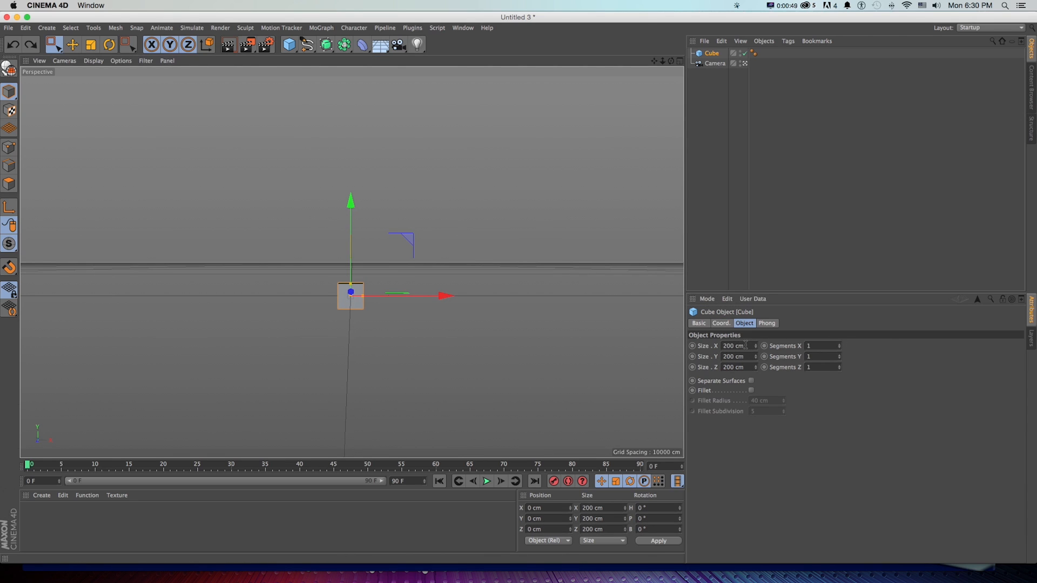
pyautogui.click(745, 357)
pyautogui.write('35')
pyautogui.press('Tab')
pyautogui.write('125')
pyautogui.press('Return')
# Enable the fillet on the brick cube and set the fillet radius to 4 cm
pyautogui.moveTo(663, 61); pyautogui.dragTo(712, 83)
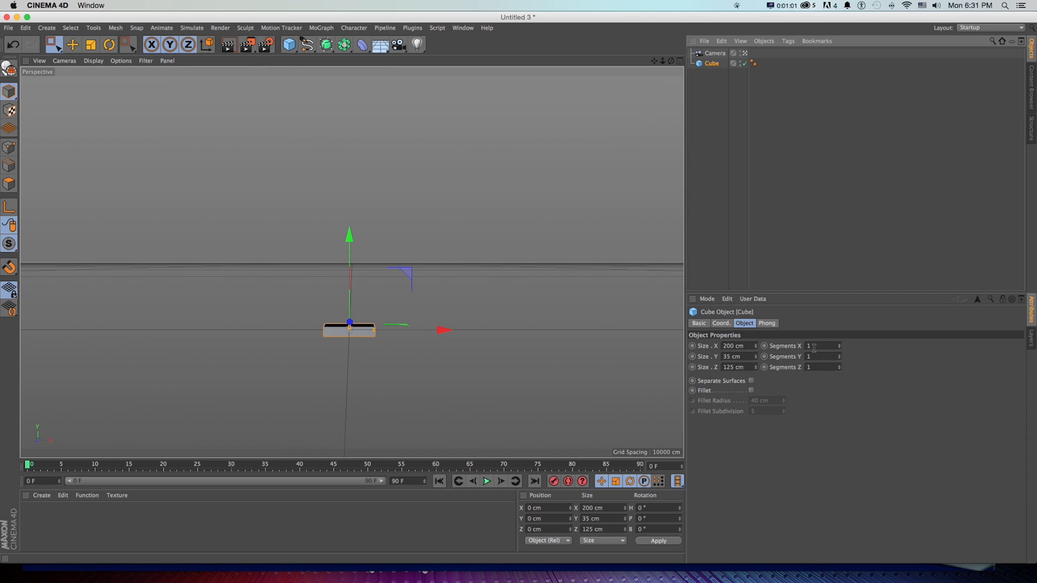
pyautogui.click(752, 390)
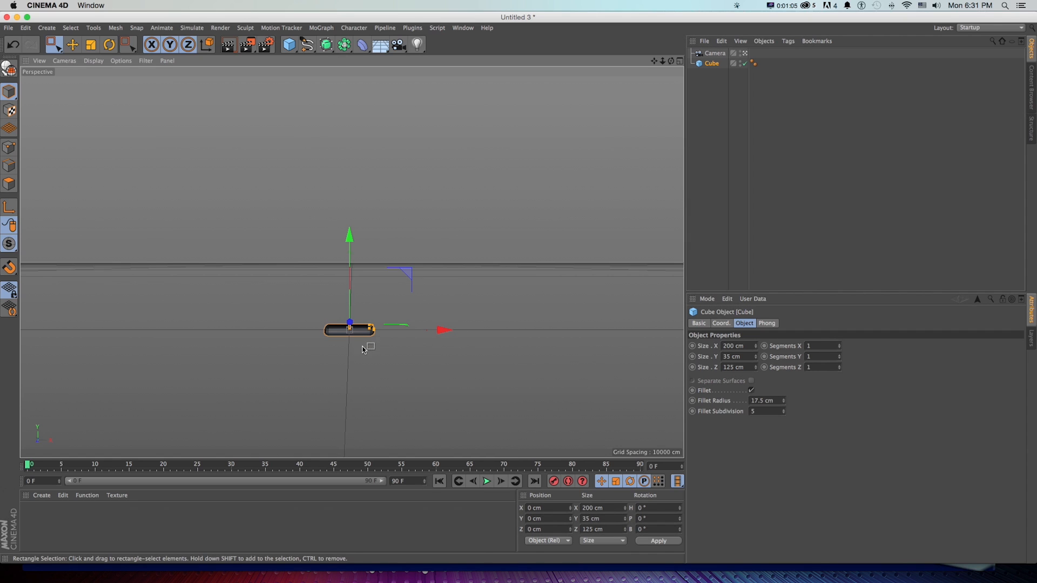
pyautogui.click(93, 61)
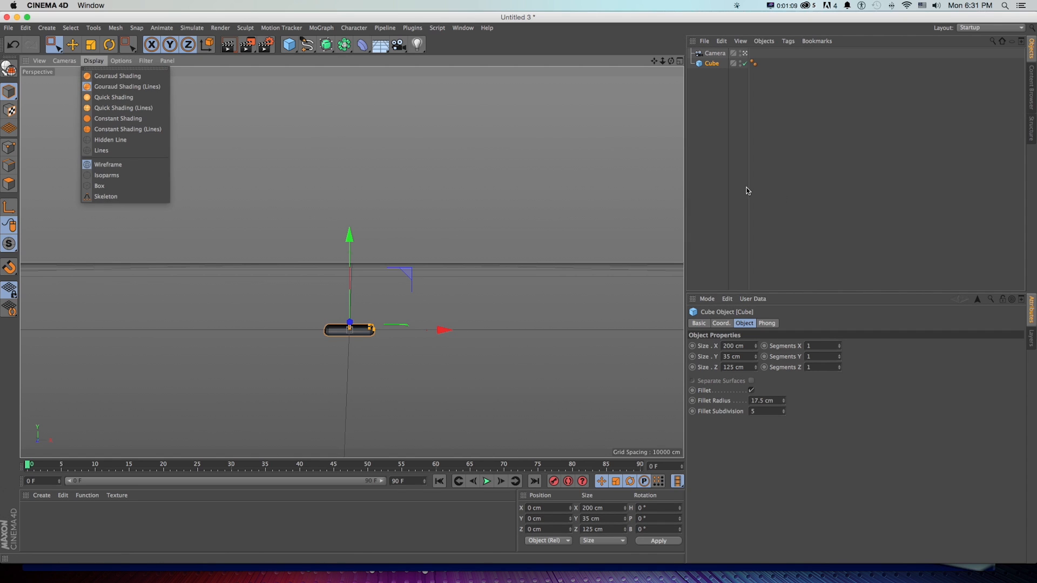
pyautogui.click(845, 216)
pyautogui.click(774, 401)
pyautogui.moveTo(784, 402); pyautogui.dragTo(784, 417)
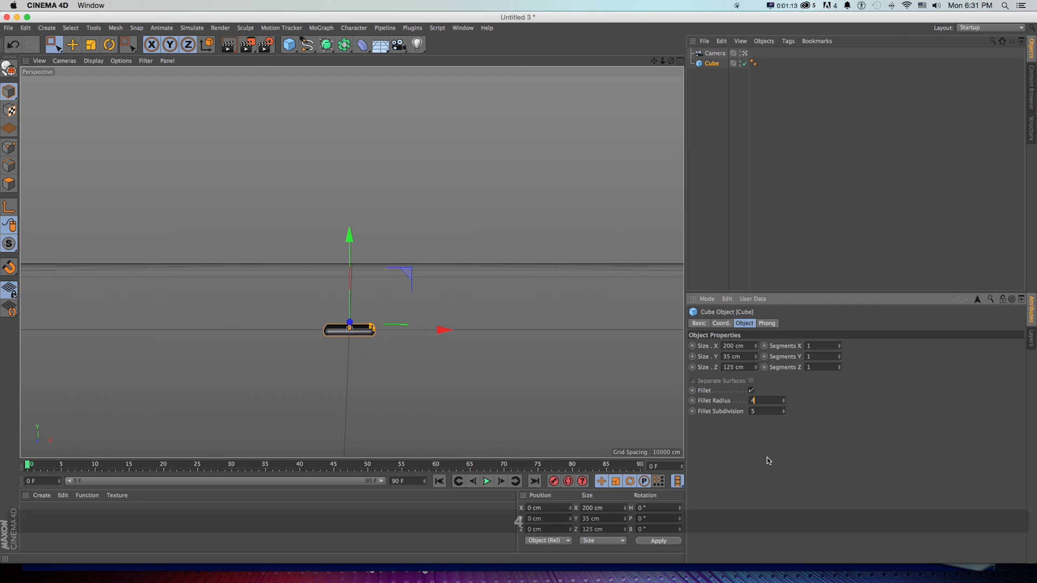
pyautogui.write('4')
pyautogui.press('Return')
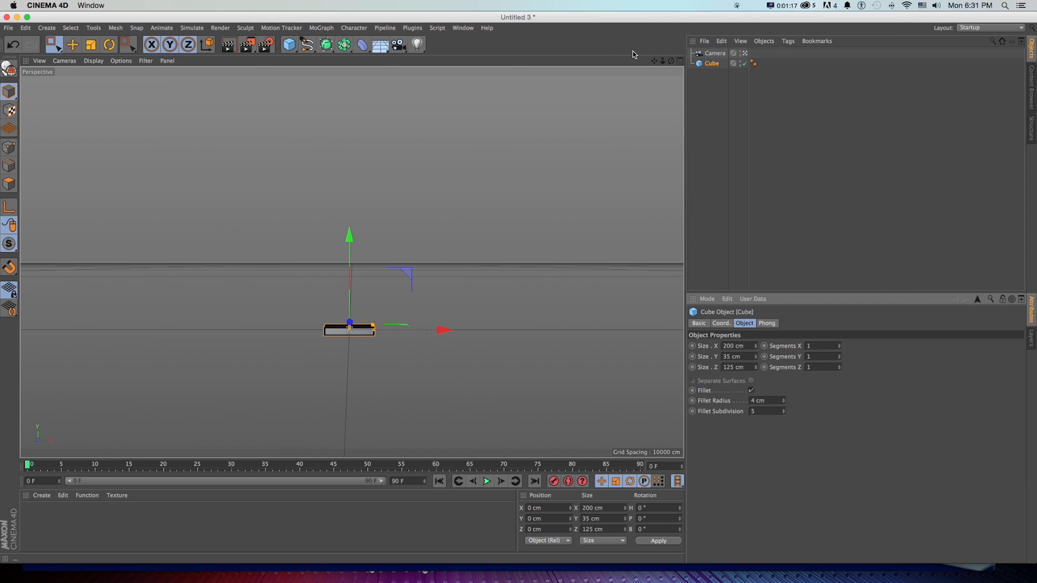
# Add a MoGraph Cloner with the cube as its child and set its mode to Grid Array
pyautogui.click(321, 28)
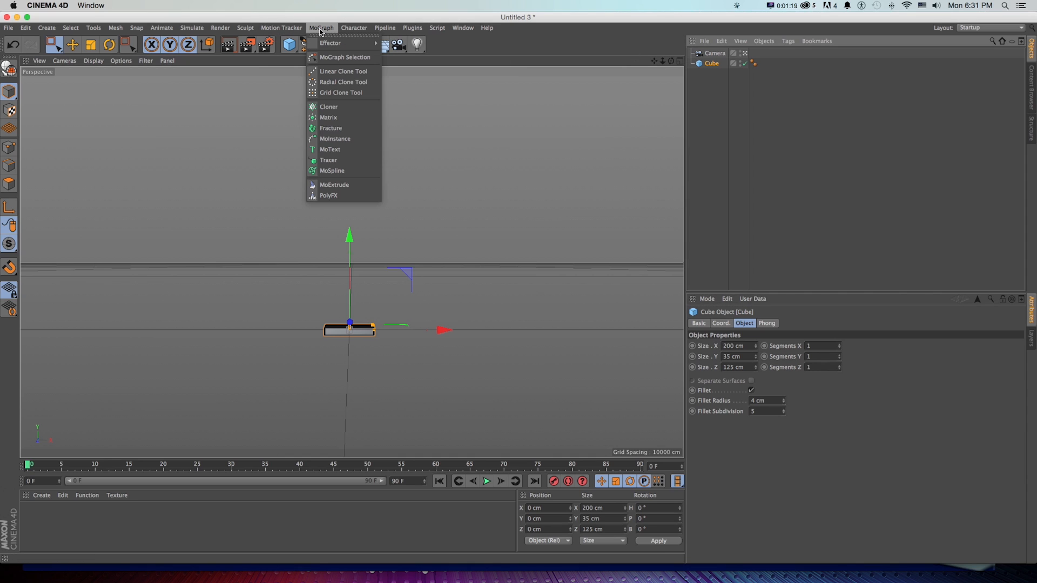
pyautogui.click(329, 106)
pyautogui.moveTo(713, 53); pyautogui.dragTo(713, 75)
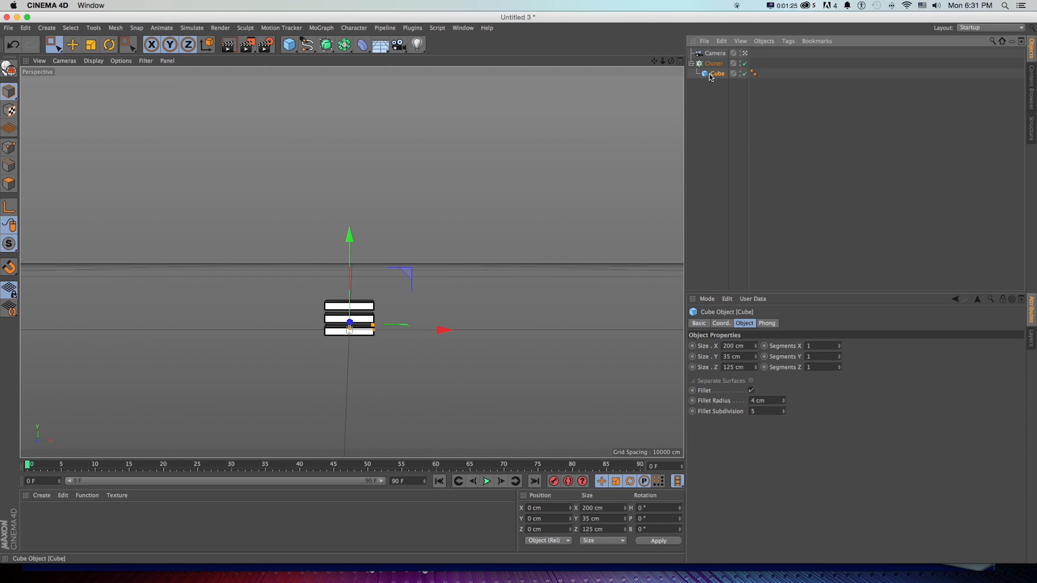
pyautogui.click(713, 65)
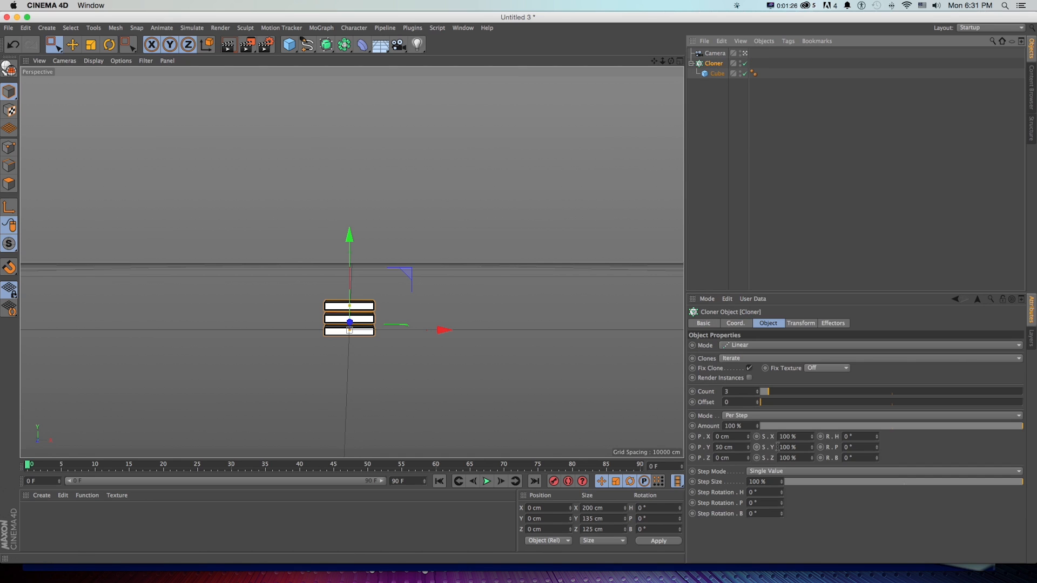
pyautogui.click(748, 347)
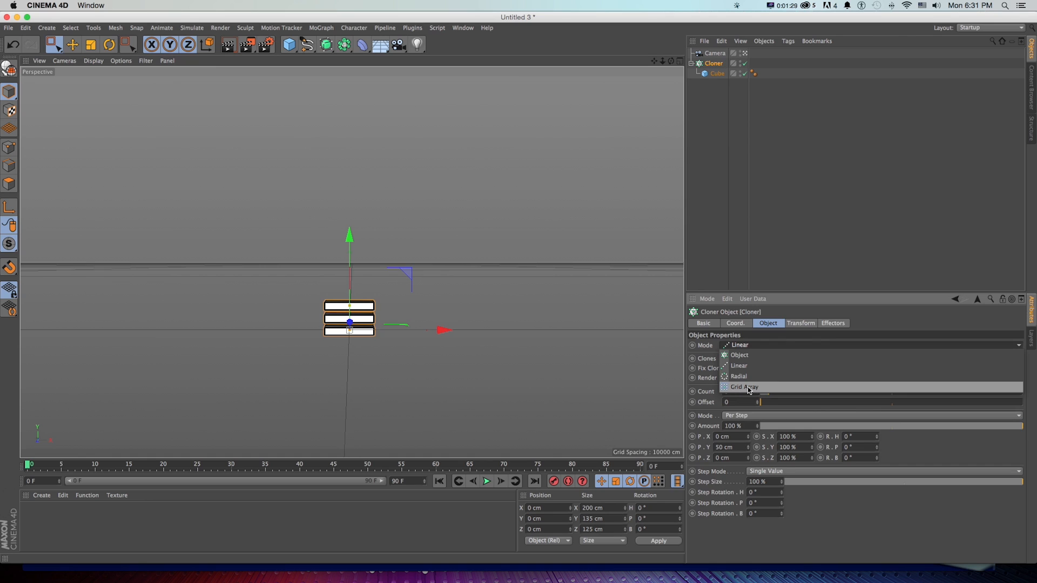
pyautogui.click(749, 389)
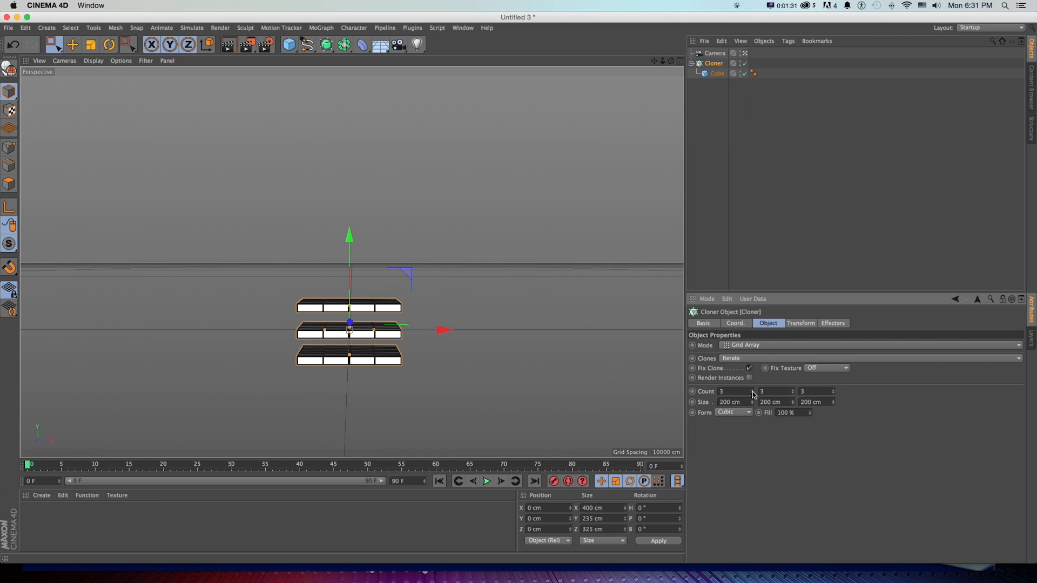
# Set the cloner's grid count to 7, 1 and 1, and widen its X size to 1218 cm
pyautogui.moveTo(753, 392); pyautogui.dragTo(753, 385)
pyautogui.press('super+z')
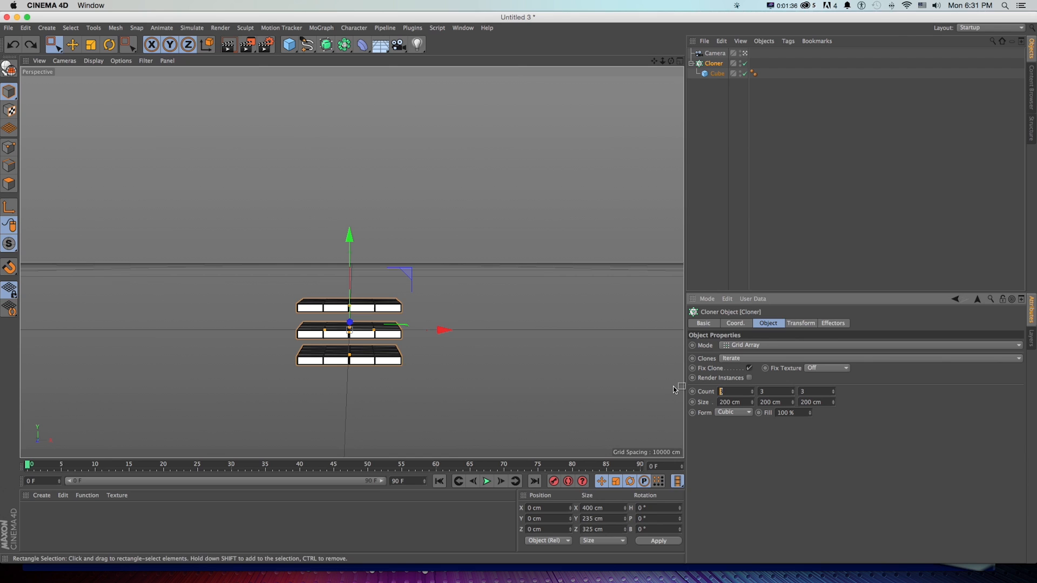
pyautogui.write('7')
pyautogui.press('Return')
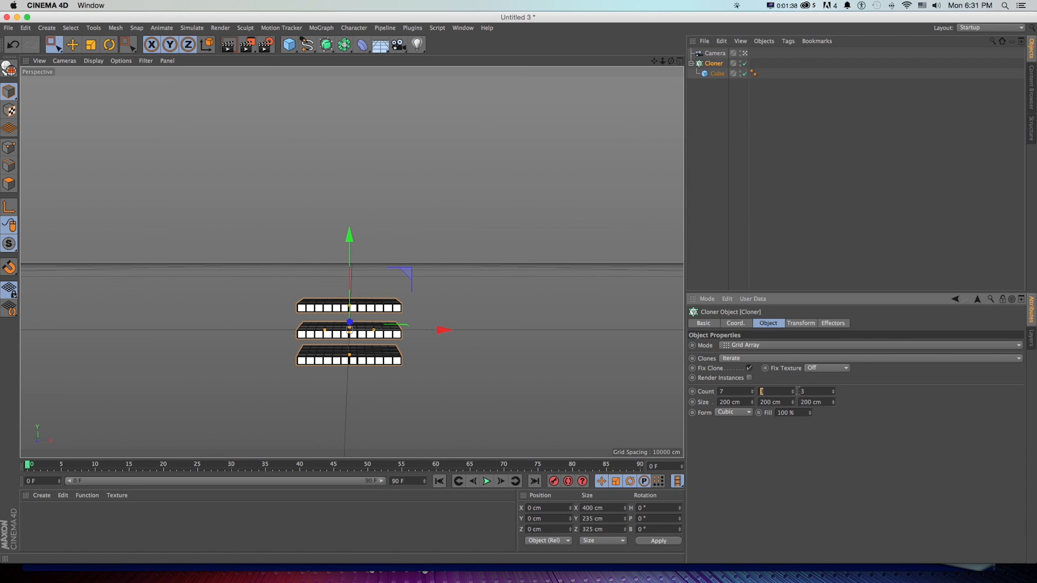
pyautogui.write('1')
pyautogui.press('Tab')
pyautogui.write('1')
pyautogui.click(764, 428)
pyautogui.moveTo(752, 403); pyautogui.dragTo(756, 379)
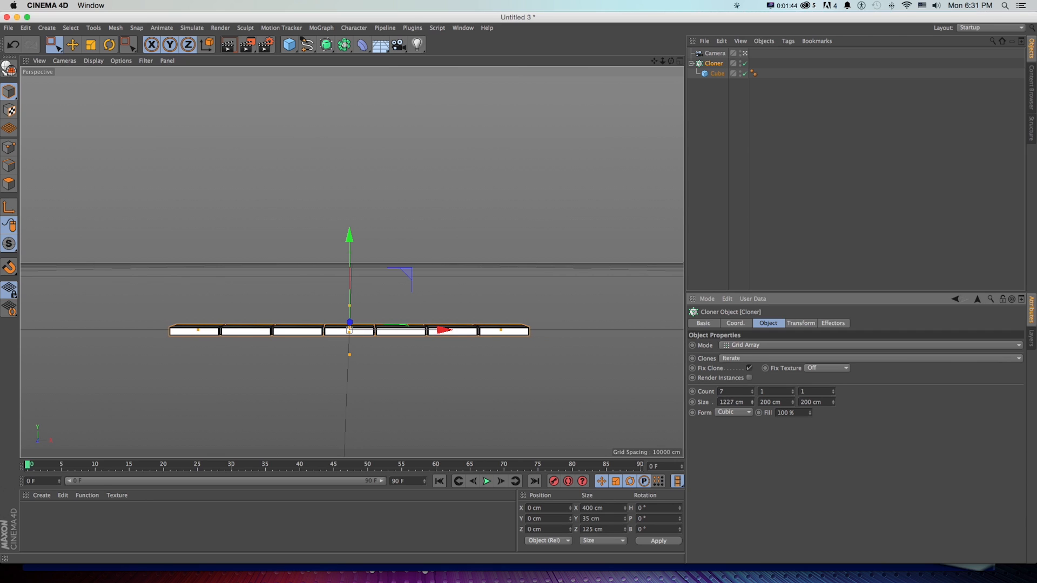
# Try stacking more brick rows by raising the cloner's Y count
pyautogui.click(793, 392)
pyautogui.click(793, 391)
pyautogui.click(794, 391)
pyautogui.click(793, 392)
pyautogui.click(793, 392)
pyautogui.press('super+z')
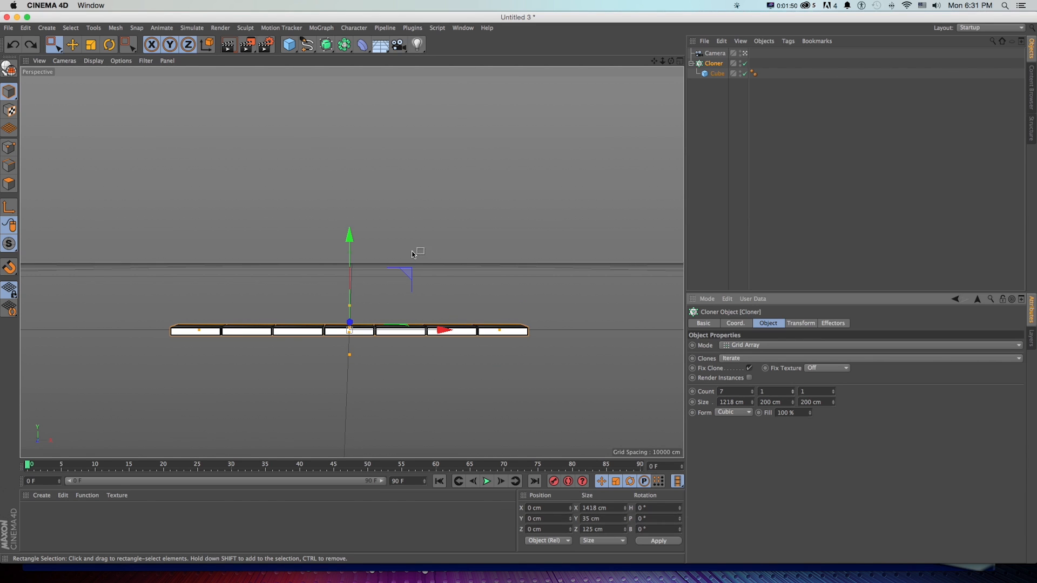
# Switch to QuickTime Player, scrub MoGraph_Bricks_C4D_02.mov to examine how the brick rows are laid out, and return to Cinema 4D
pyautogui.press('super+Tab')
pyautogui.click(448, 306)
pyautogui.moveTo(454, 475); pyautogui.dragTo(481, 479)
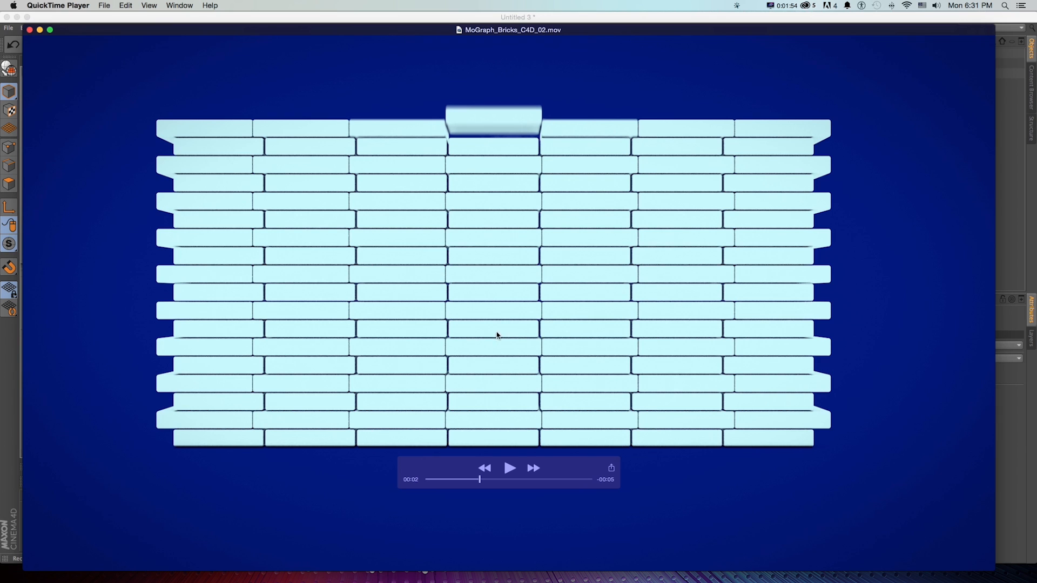
pyautogui.press('super+Tab')
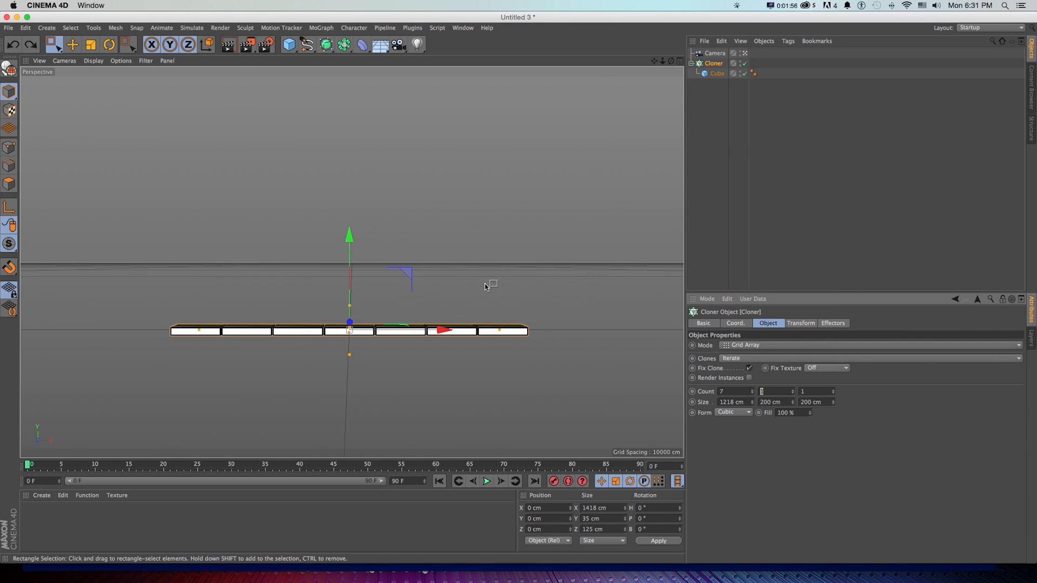
# Duplicate the brick row cloner and raise the copy to about 36 cm in Y so it sits on the first row
pyautogui.moveTo(662, 60); pyautogui.dragTo(710, 63)
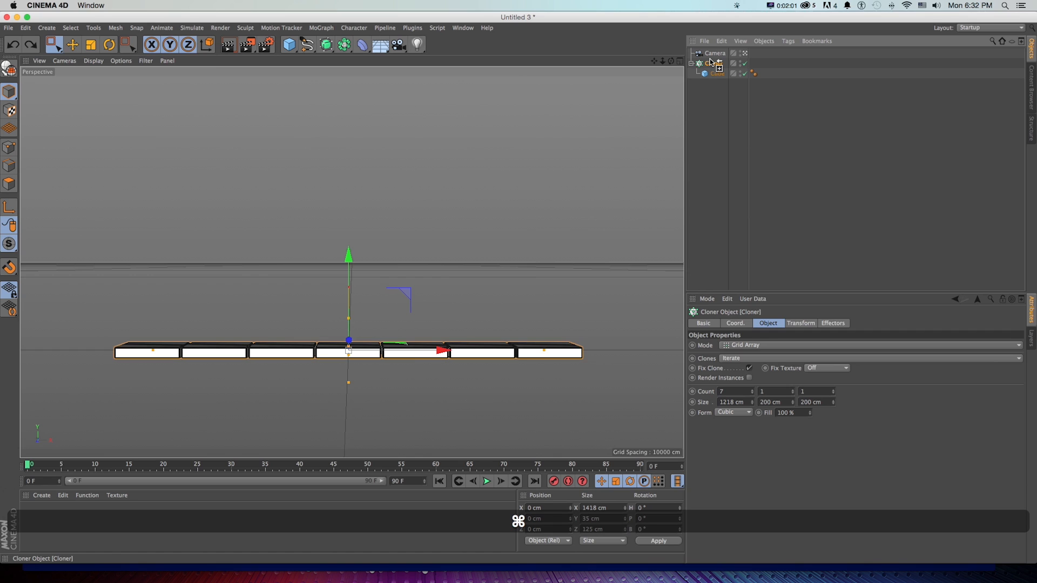
pyautogui.keyDown('super'); pyautogui.moveTo(711, 63); pyautogui.dragTo(711, 61); pyautogui.keyUp('super')
pyautogui.moveTo(341, 286); pyautogui.dragTo(352, 272)
# Set the upper row's cube to 160 cm in X and raise its cloner's X count to 8
pyautogui.click(713, 74)
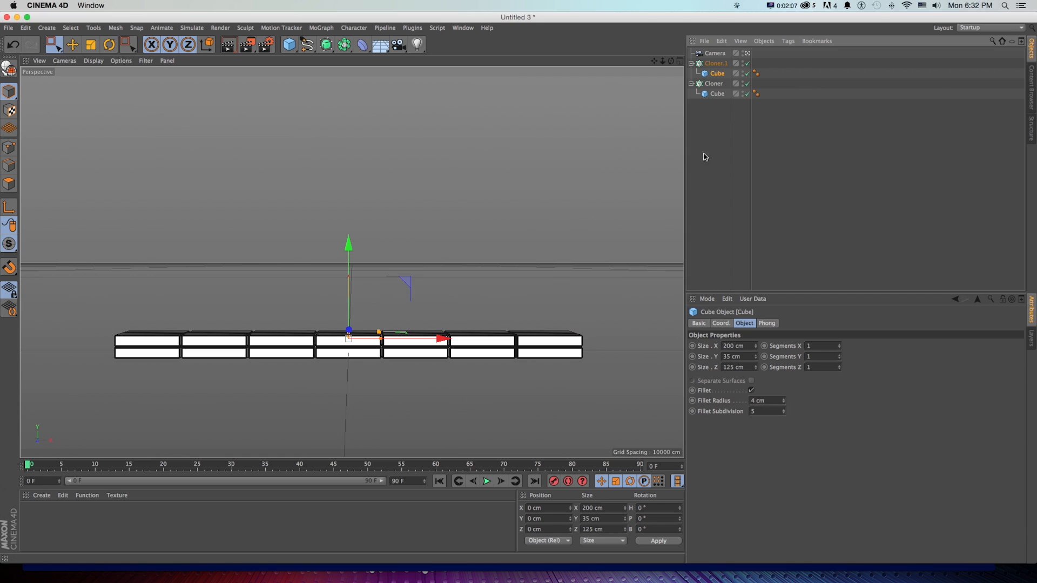
pyautogui.moveTo(757, 347); pyautogui.dragTo(645, 341)
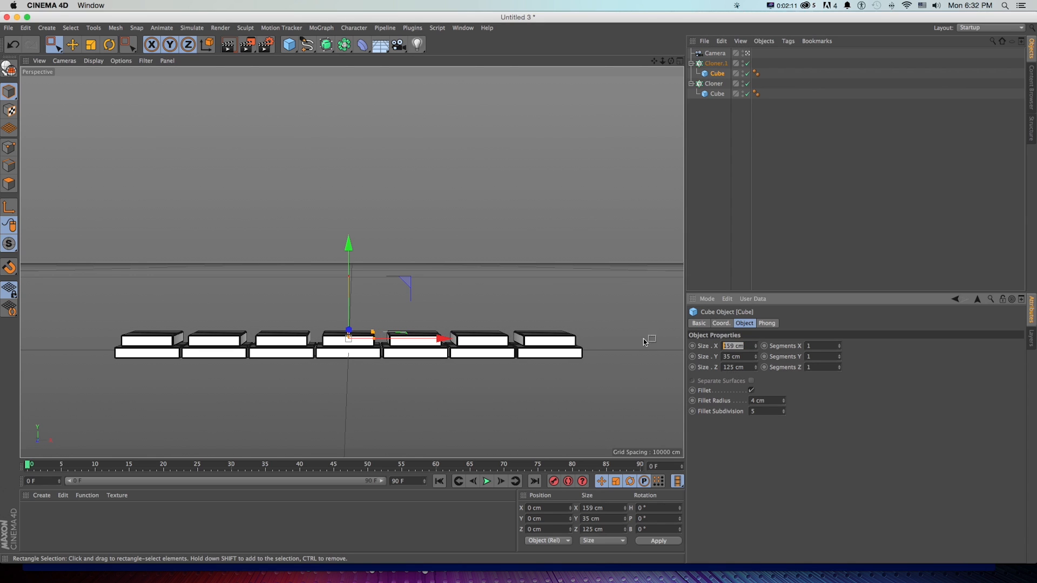
pyautogui.write('160')
pyautogui.press('Return')
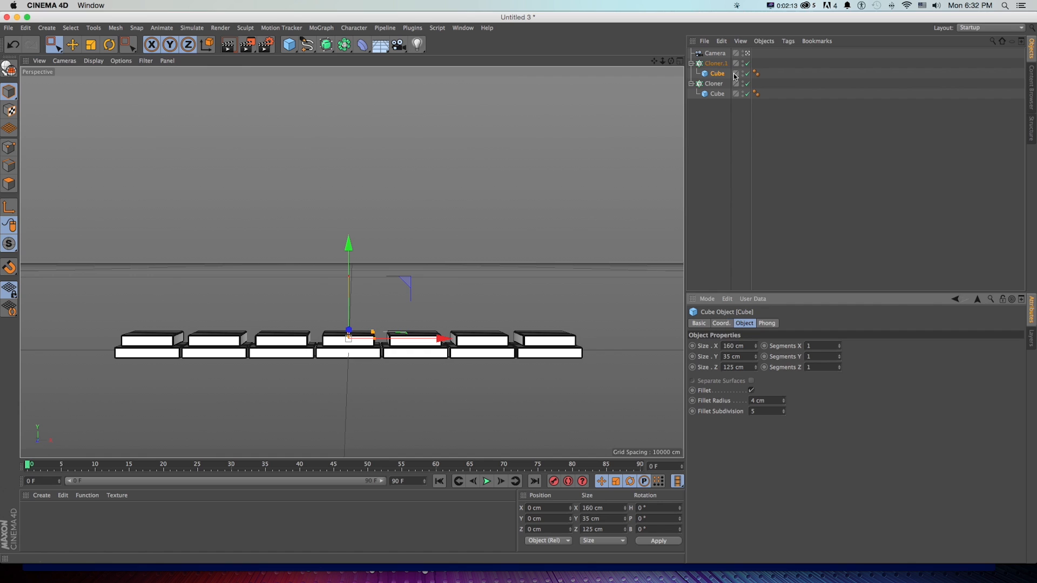
pyautogui.click(714, 64)
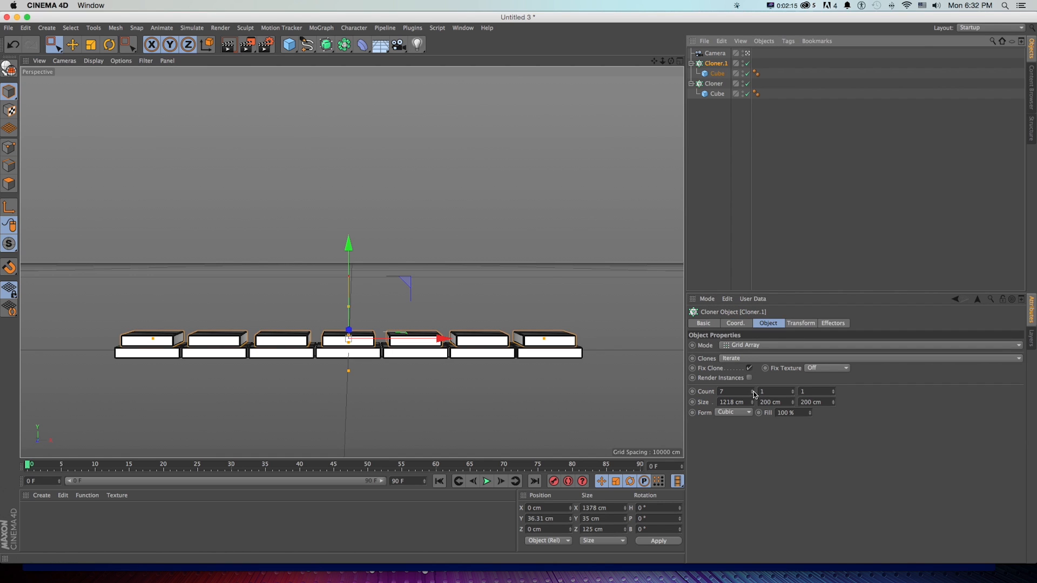
pyautogui.click(754, 394)
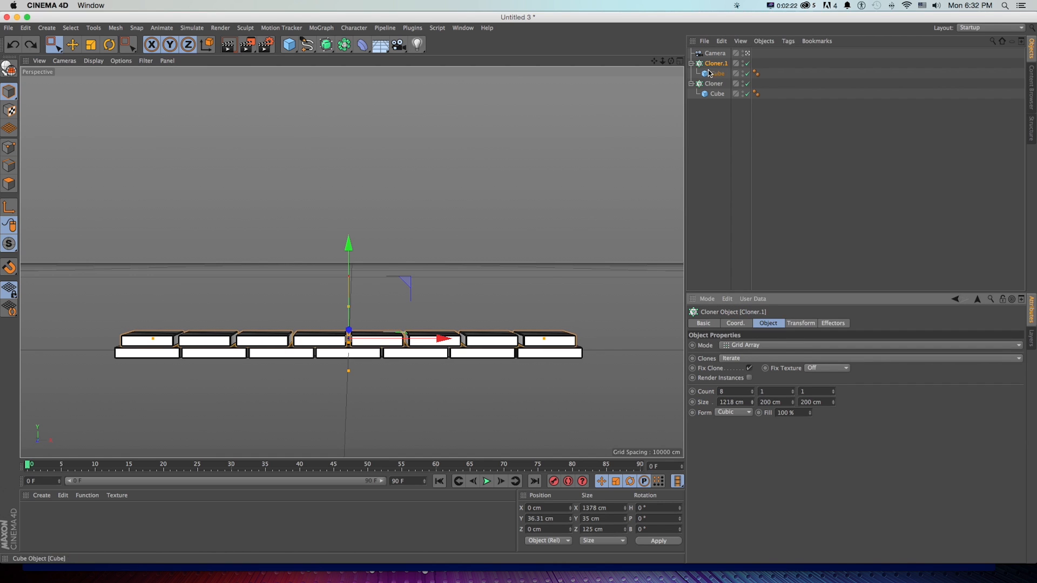
# Widen the upper row's cube to 180 cm in X and its cloner's X size to 1278 cm
pyautogui.click(717, 74)
pyautogui.moveTo(756, 346); pyautogui.dragTo(755, 332)
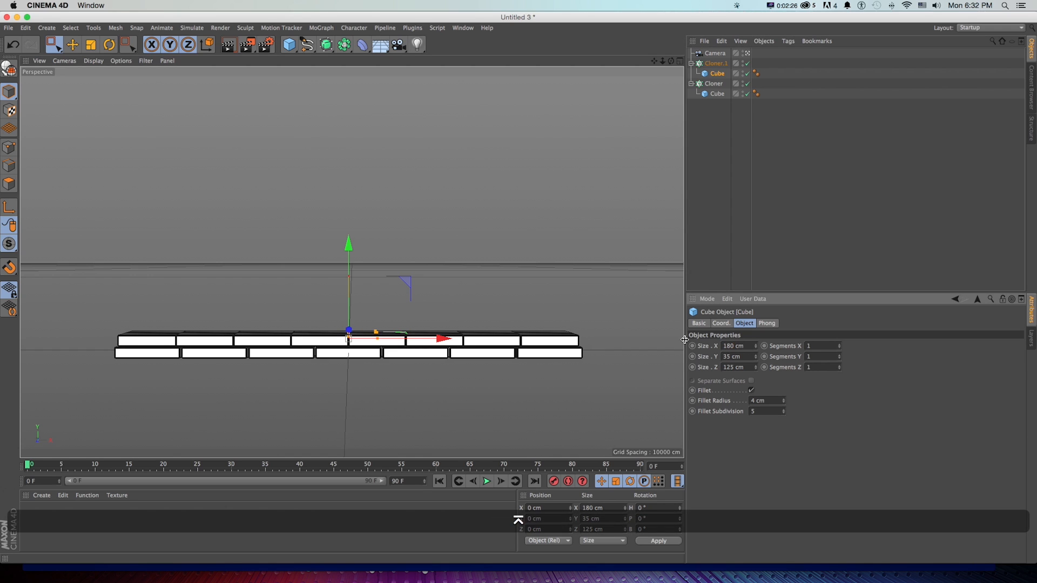
pyautogui.click(715, 63)
pyautogui.moveTo(754, 403); pyautogui.dragTo(753, 385)
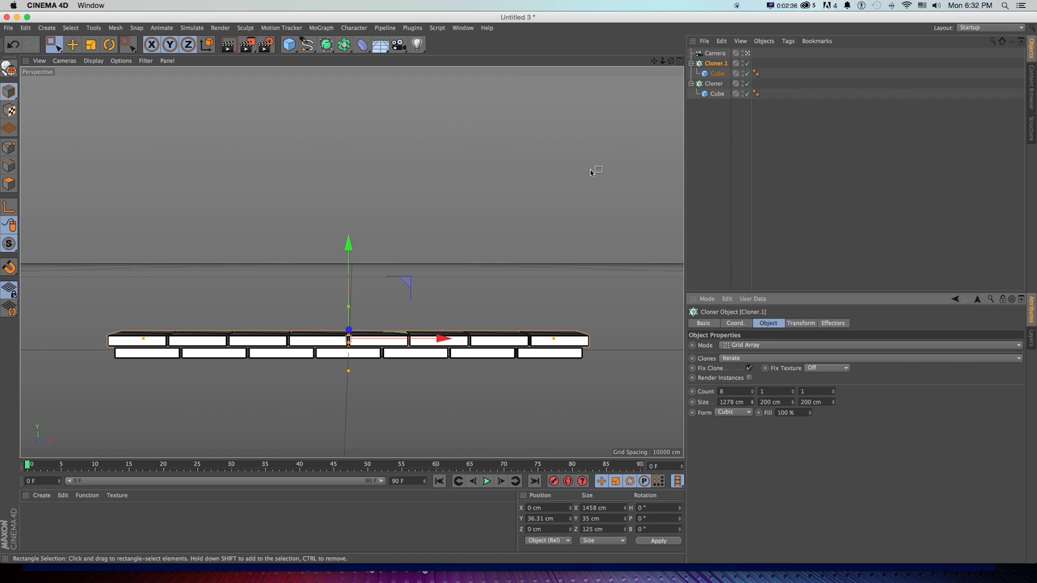
# Add a Protection tag to the camera and leave the camera view
pyautogui.rightClick(714, 54)
pyautogui.moveTo(751, 59)
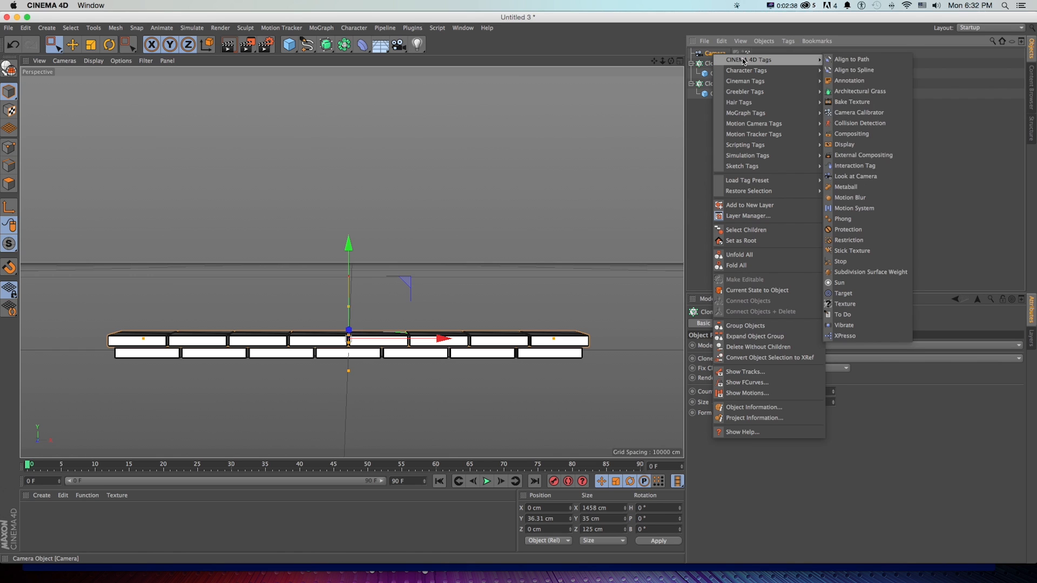
pyautogui.click(852, 230)
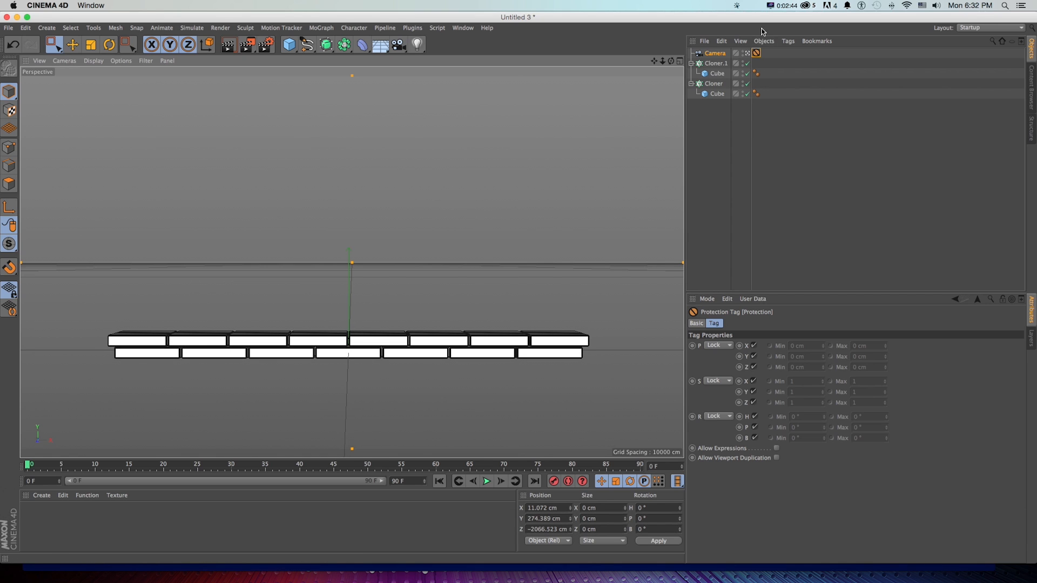
pyautogui.click(748, 55)
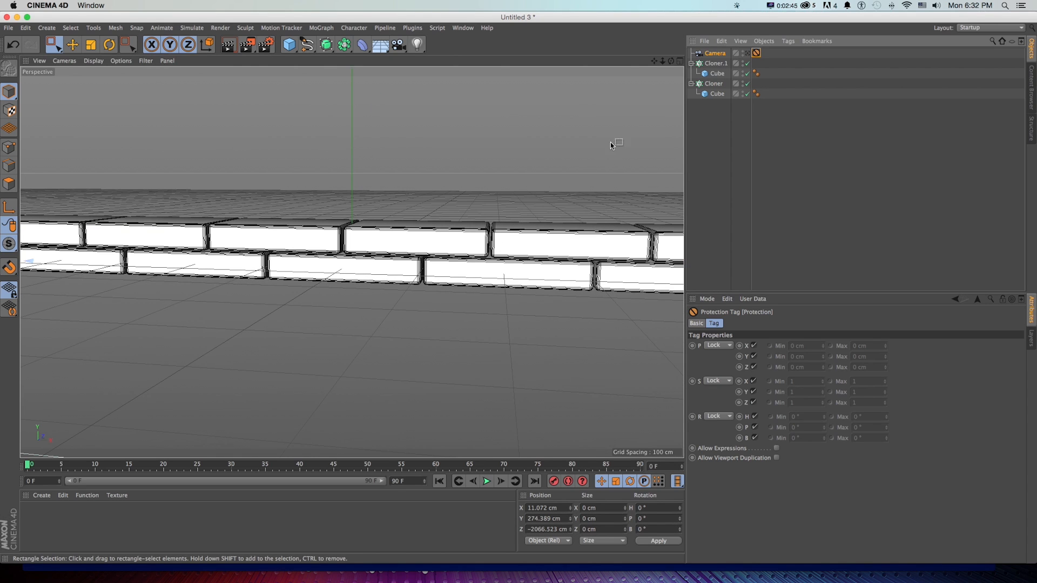
# Add another MoGraph Cloner beneath the camera in the hierarchy and make both brick row cloners its children
pyautogui.moveTo(662, 61); pyautogui.dragTo(612, 64)
pyautogui.keyDown('alt'); pyautogui.moveTo(453, 218); pyautogui.dragTo(396, 228); pyautogui.keyUp('alt')
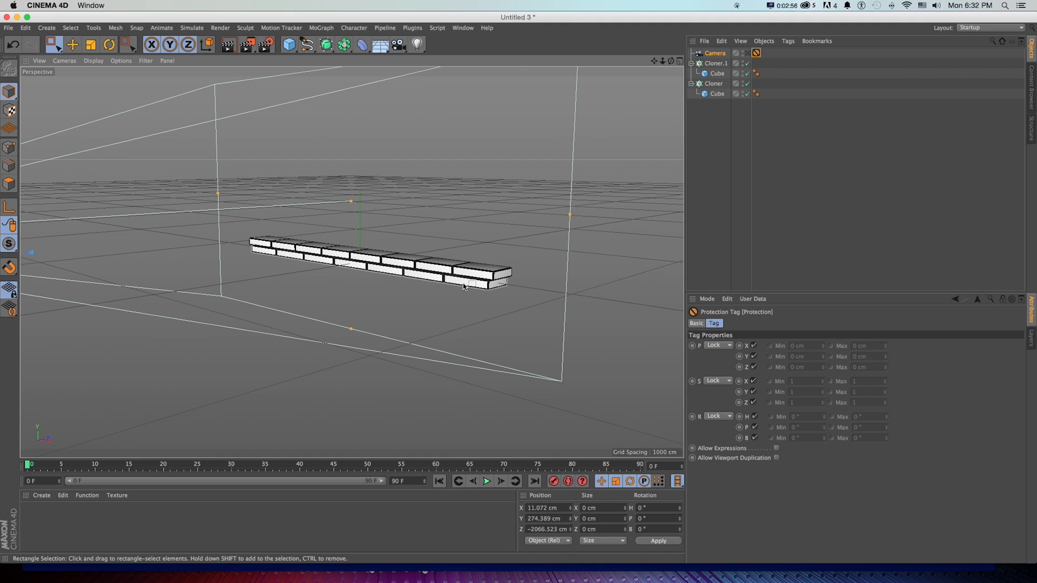
pyautogui.click(709, 64)
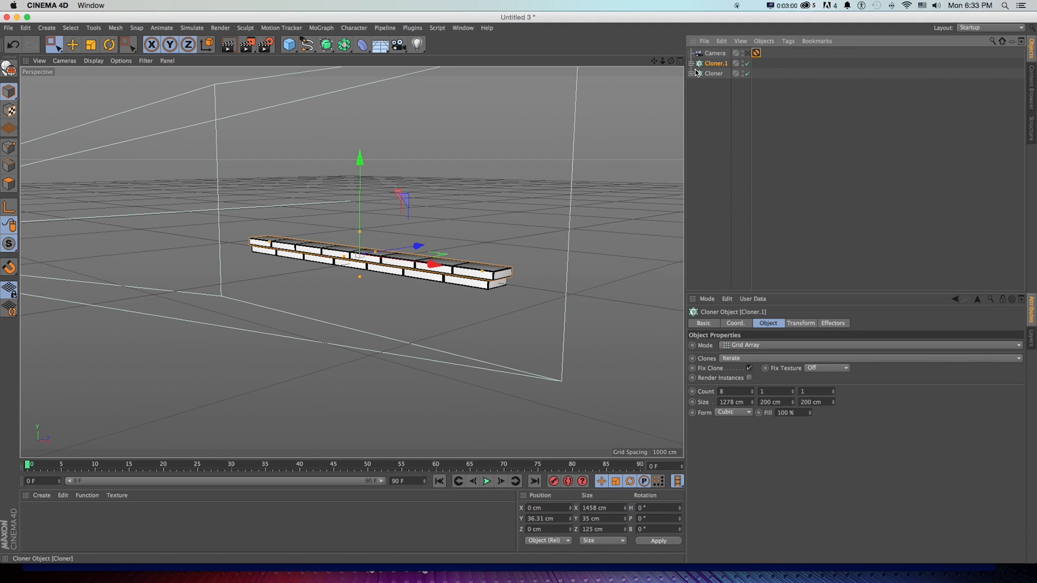
pyautogui.click(281, 27)
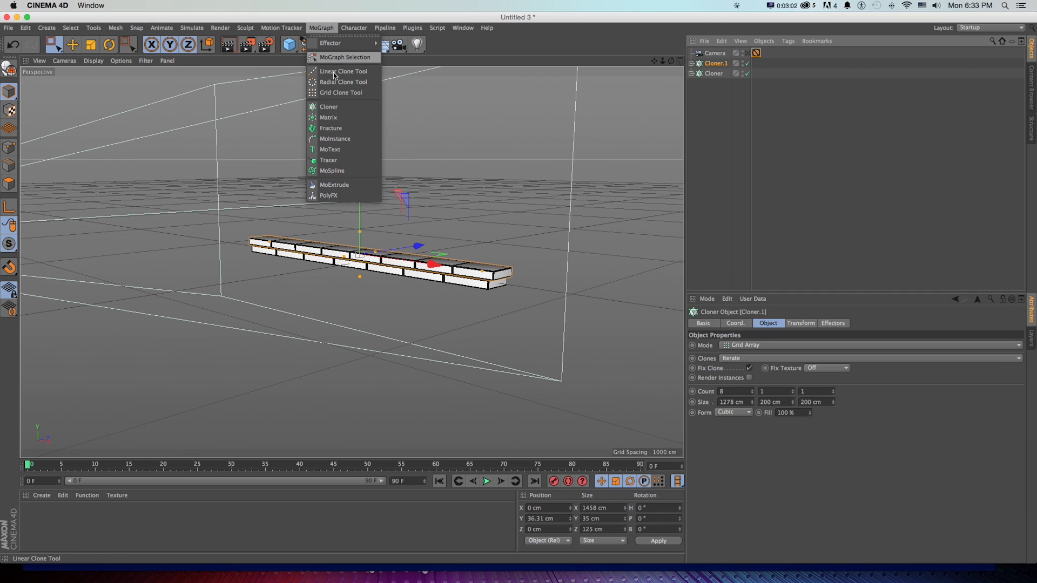
pyautogui.click(331, 107)
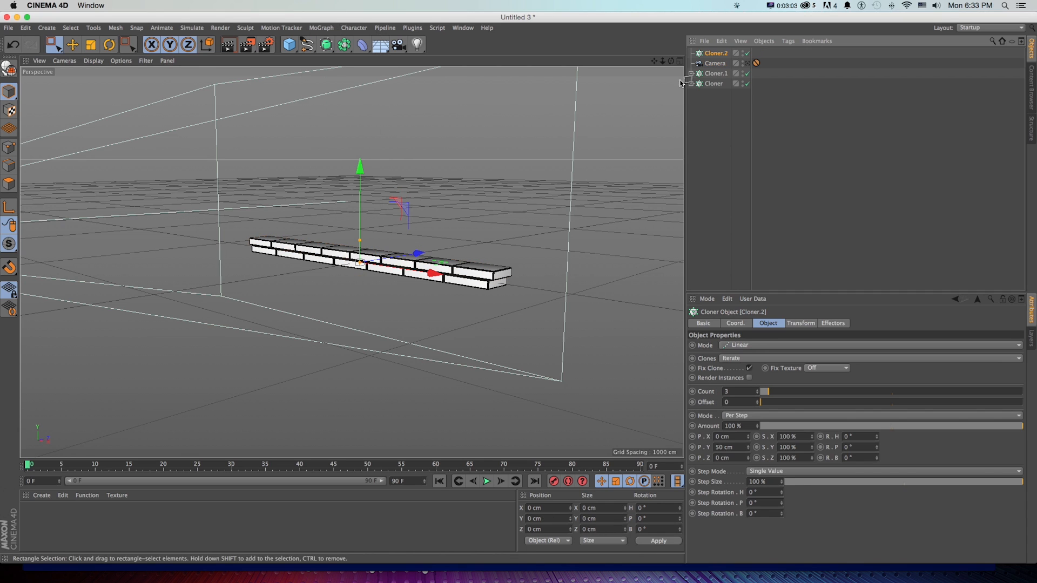
pyautogui.moveTo(713, 67)
pyautogui.mouseDown()
pyautogui.moveTo(706, 76)
pyautogui.moveTo(712, 63)
pyautogui.mouseUp()
pyautogui.click(712, 63)
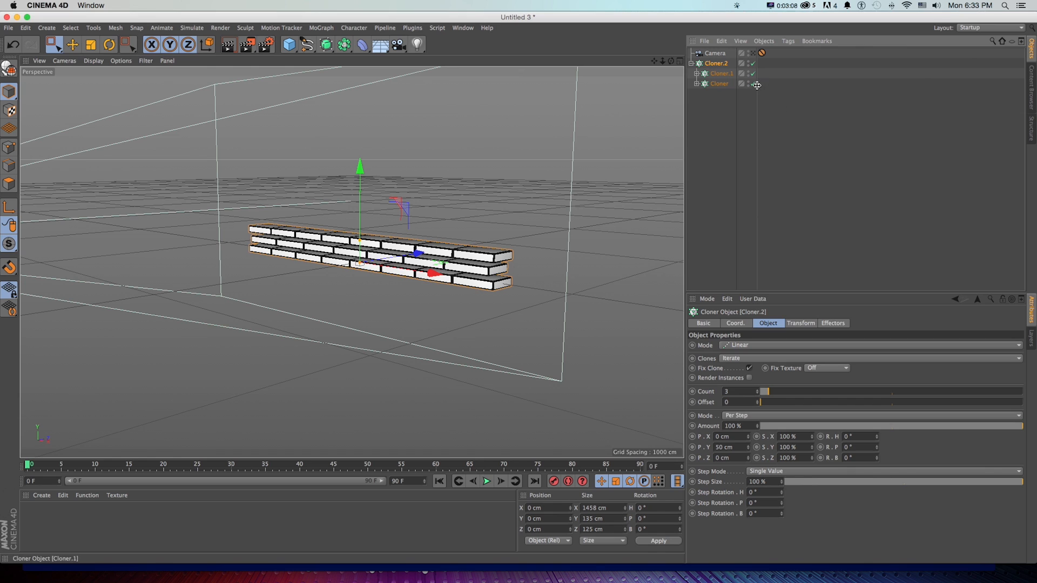
# Set the parent cloner's Y step to 39 cm and raise its count to 18 to stack the brick rows
pyautogui.moveTo(758, 394); pyautogui.dragTo(758, 395)
pyautogui.moveTo(748, 447); pyautogui.dragTo(748, 447)
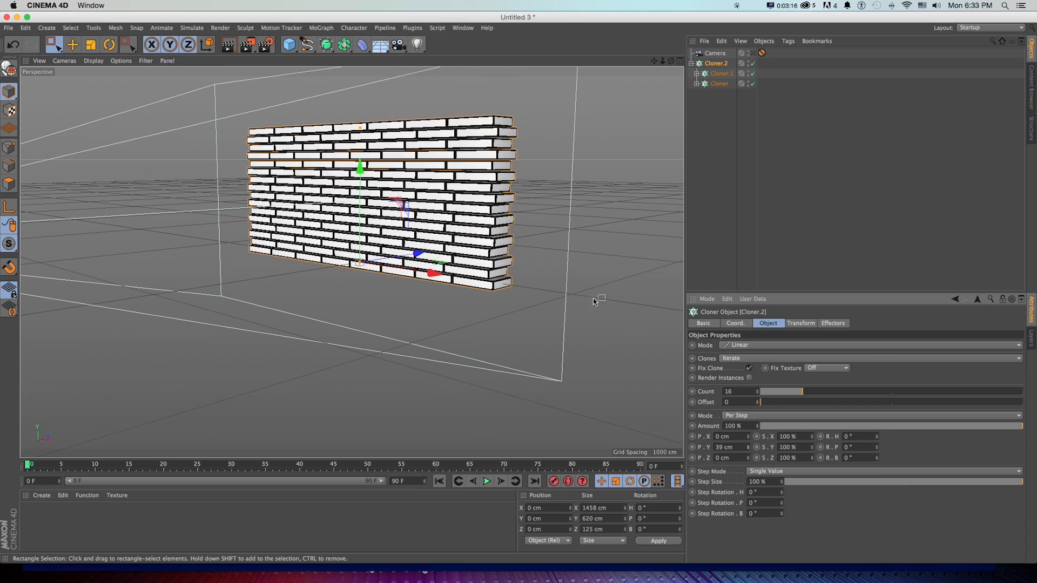
pyautogui.scroll(10, 567, 287)
pyautogui.scroll(-8, 324, 244)
pyautogui.press('1')
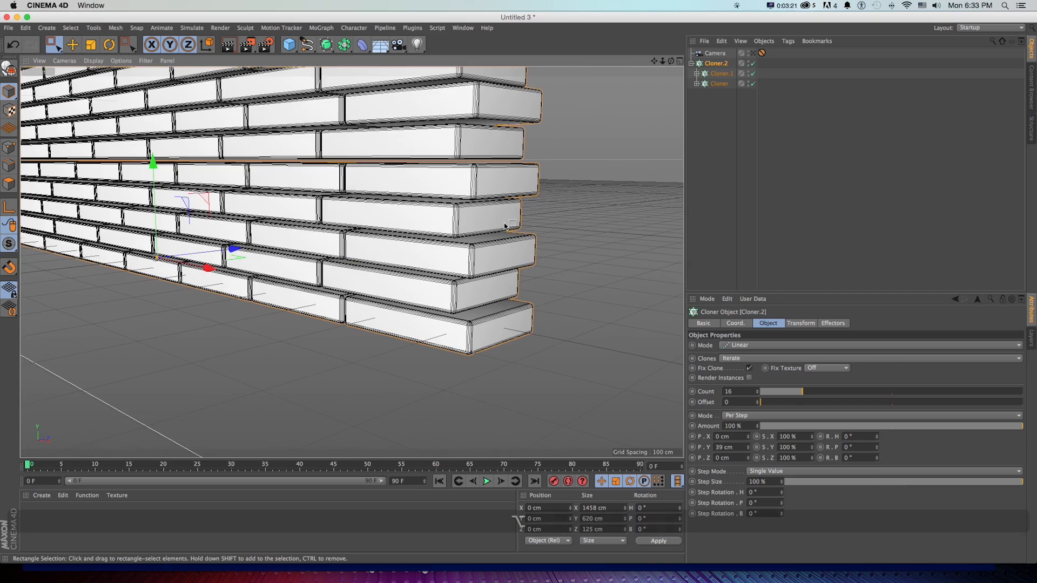
pyautogui.keyDown('alt'); pyautogui.moveTo(504, 225); pyautogui.dragTo(489, 216); pyautogui.keyUp('alt')
pyautogui.scroll(5, 489, 216)
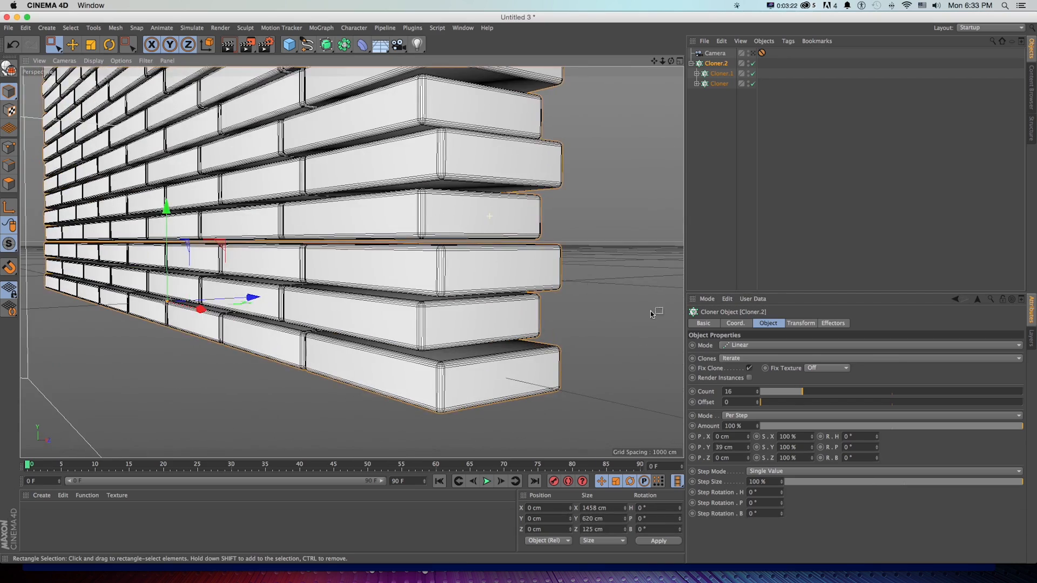
pyautogui.click(758, 389)
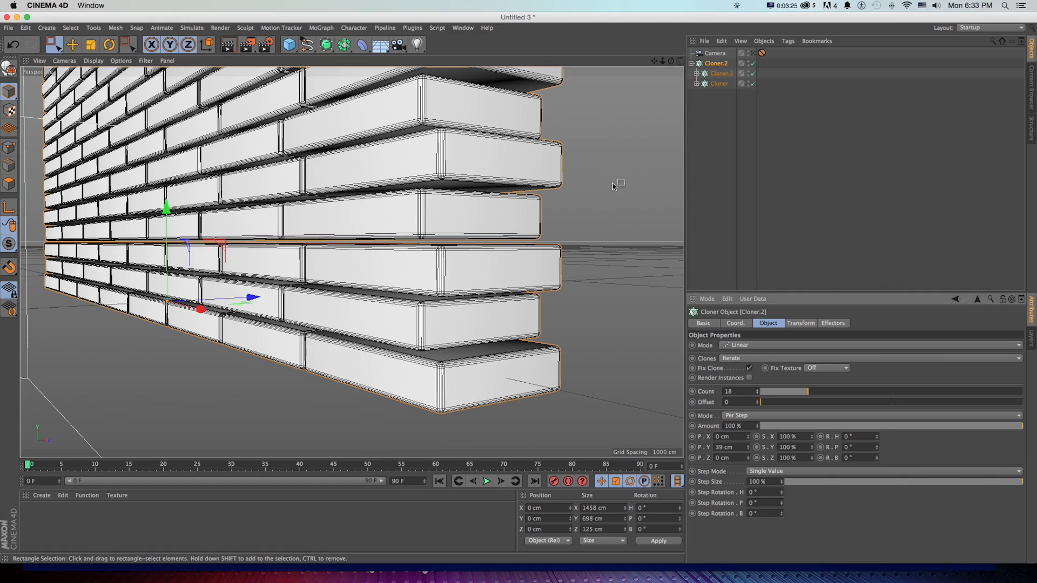
# Tighten the parent cloner's Y step to 36 cm and view the wall through the camera
pyautogui.moveTo(662, 61); pyautogui.dragTo(697, 60)
pyautogui.keyDown('alt'); pyautogui.moveTo(484, 346); pyautogui.dragTo(457, 340); pyautogui.keyUp('alt')
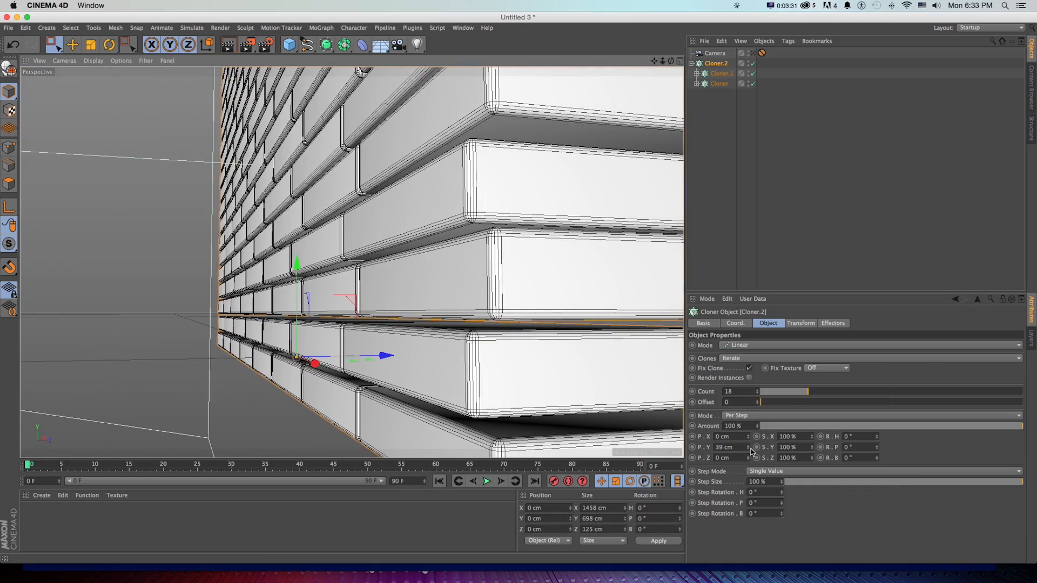
pyautogui.click(749, 450)
pyautogui.click(749, 450)
pyautogui.click(749, 449)
pyautogui.click(749, 449)
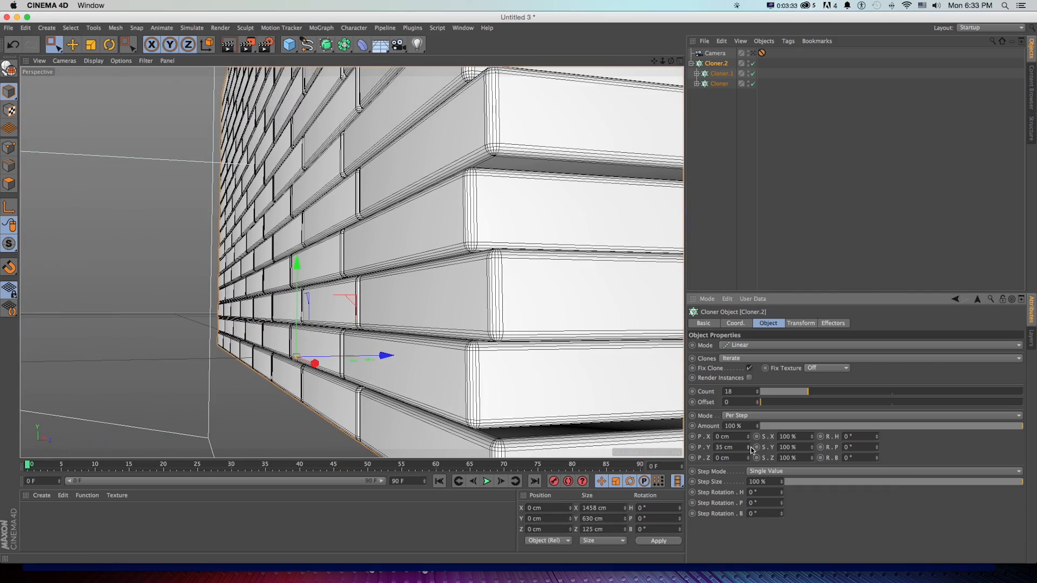
pyautogui.click(749, 446)
pyautogui.keyDown('alt'); pyautogui.moveTo(471, 393); pyautogui.dragTo(523, 395); pyautogui.keyUp('alt')
pyautogui.click(753, 53)
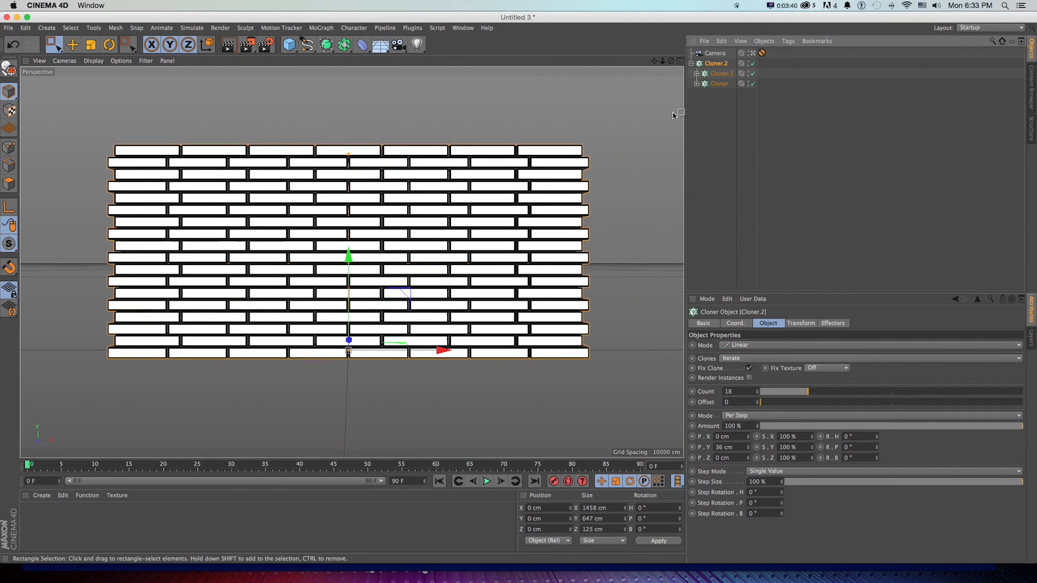
# Narrow the gaps between bricks by reducing both row cloners' X size, with the seven-brick row at 1207 cm
pyautogui.click(753, 54)
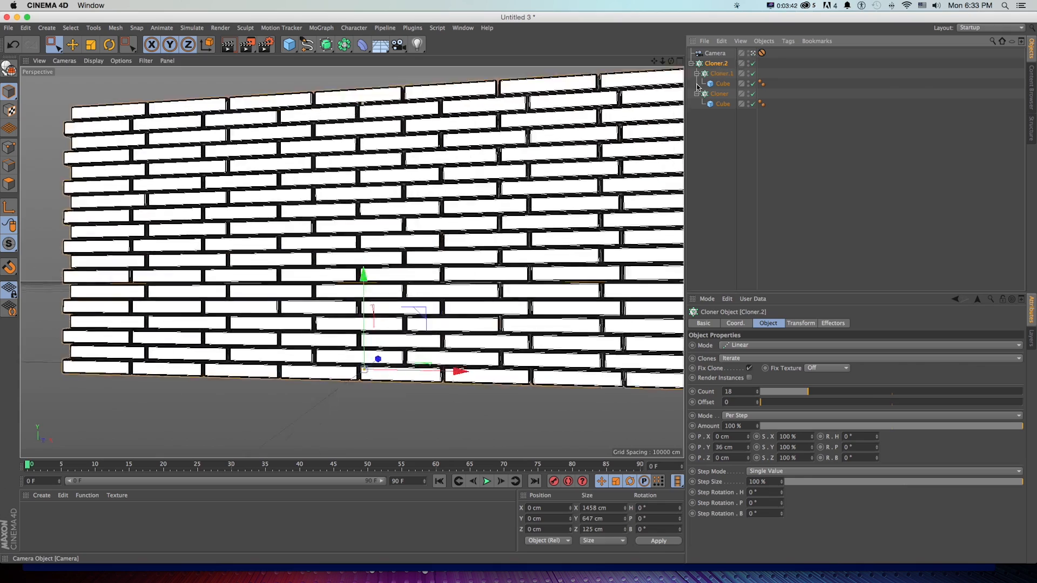
pyautogui.keyDown('alt'); pyautogui.moveTo(382, 187); pyautogui.dragTo(407, 216); pyautogui.keyUp('alt')
pyautogui.press('1')
pyautogui.moveTo(229, 173); pyautogui.dragTo(340, 135)
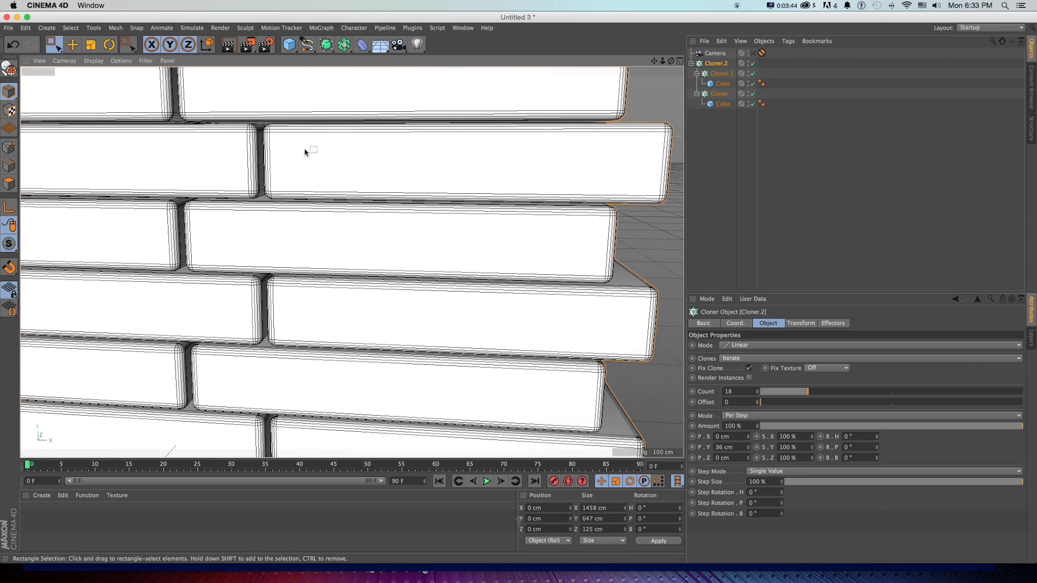
pyautogui.click(722, 74)
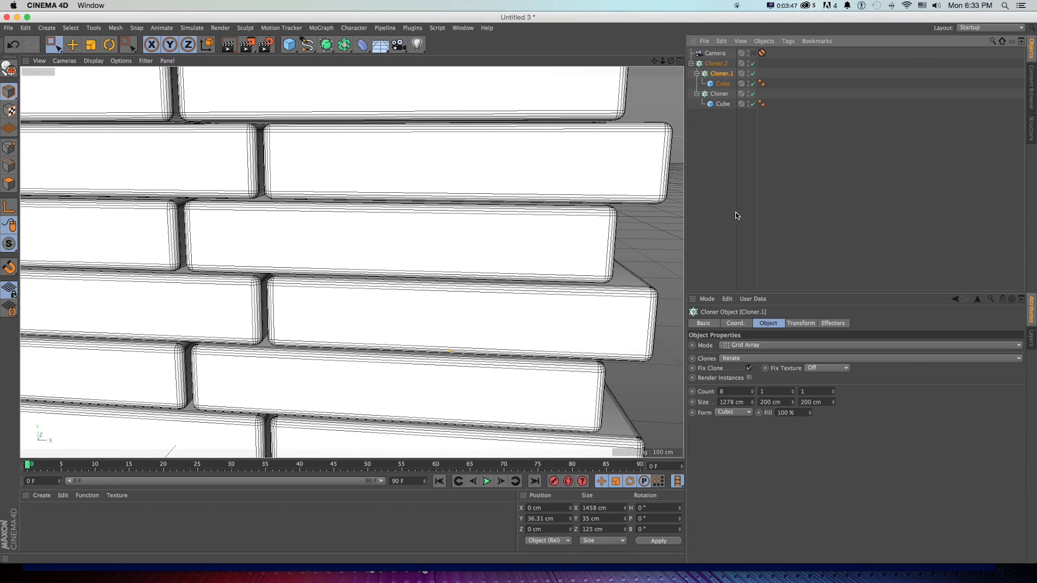
pyautogui.moveTo(754, 407); pyautogui.dragTo(745, 406)
pyautogui.click(720, 94)
pyautogui.click(751, 53)
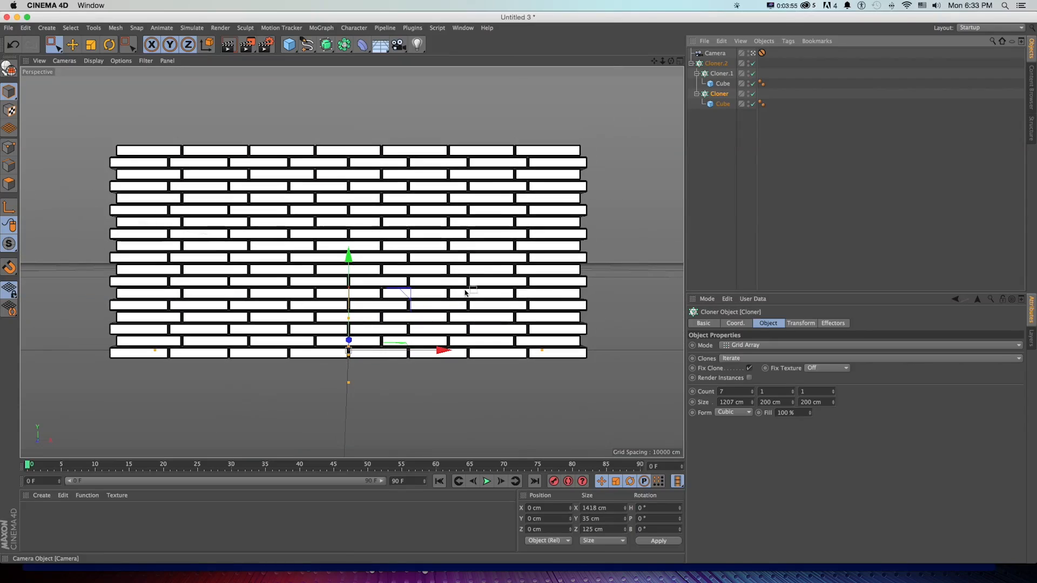
# Add a Plane at the base of the wall and scale it uniformly to about 2946 cm as the floor
pyautogui.click(387, 50)
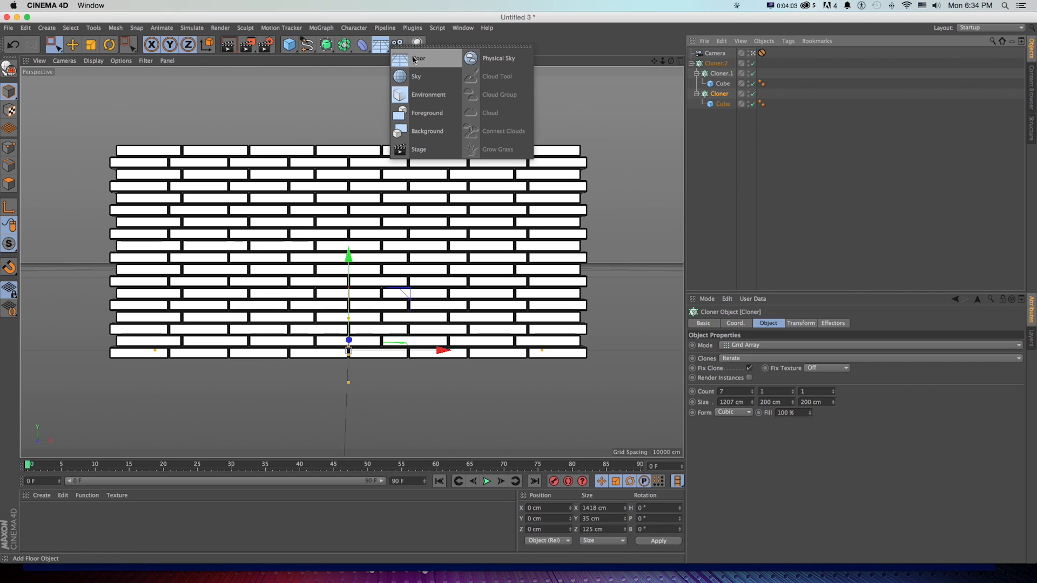
pyautogui.click(287, 50)
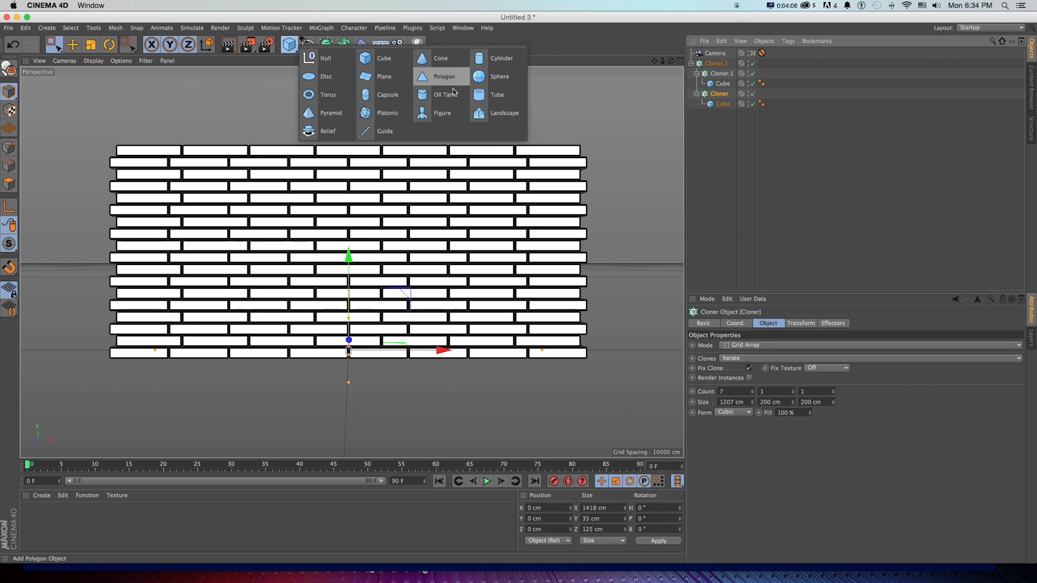
pyautogui.click(399, 77)
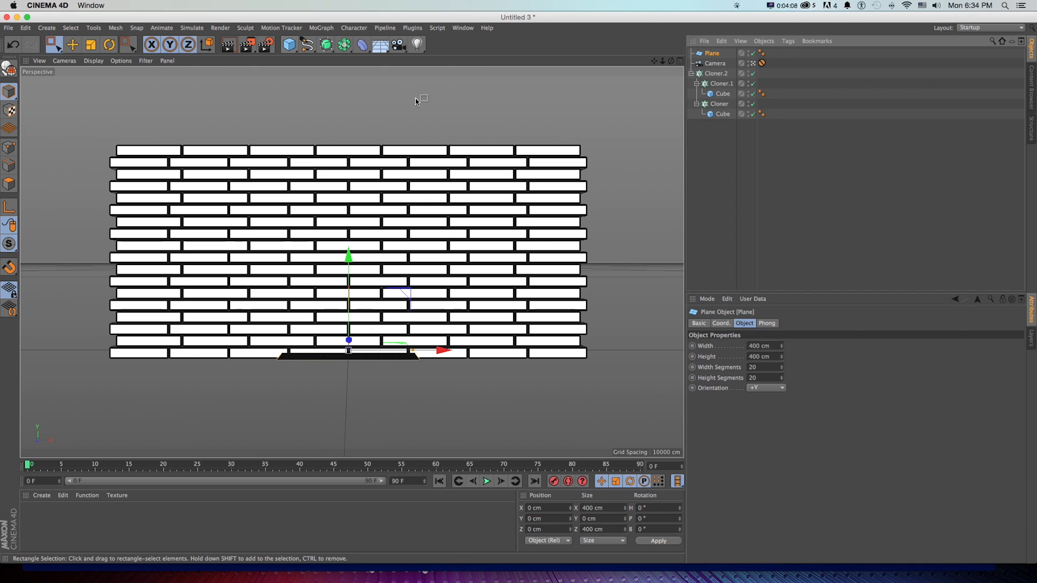
pyautogui.press('t')
pyautogui.moveTo(415, 332); pyautogui.dragTo(627, 331)
pyautogui.moveTo(380, 287); pyautogui.dragTo(408, 287)
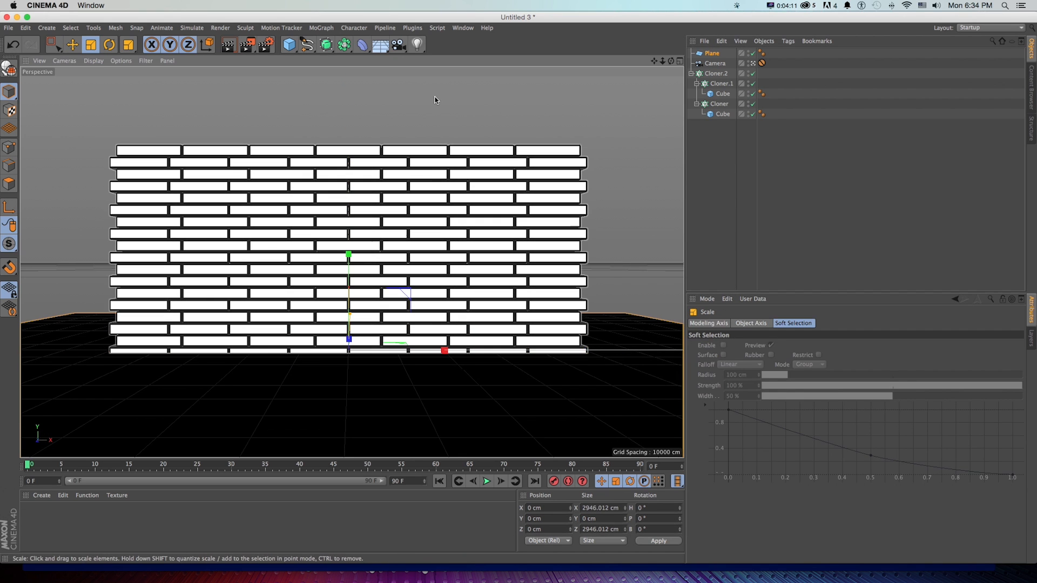
# Raise the parent cloner about 19 cm in Y so the bottom brick row rests on the floor, and return to the camera view
pyautogui.click(752, 64)
pyautogui.scroll(-3, 313, 384)
pyautogui.keyDown('alt'); pyautogui.moveTo(398, 354); pyautogui.dragTo(371, 326); pyautogui.keyUp('alt')
pyautogui.keyDown('alt'); pyautogui.moveTo(447, 296); pyautogui.dragTo(361, 234); pyautogui.keyUp('alt')
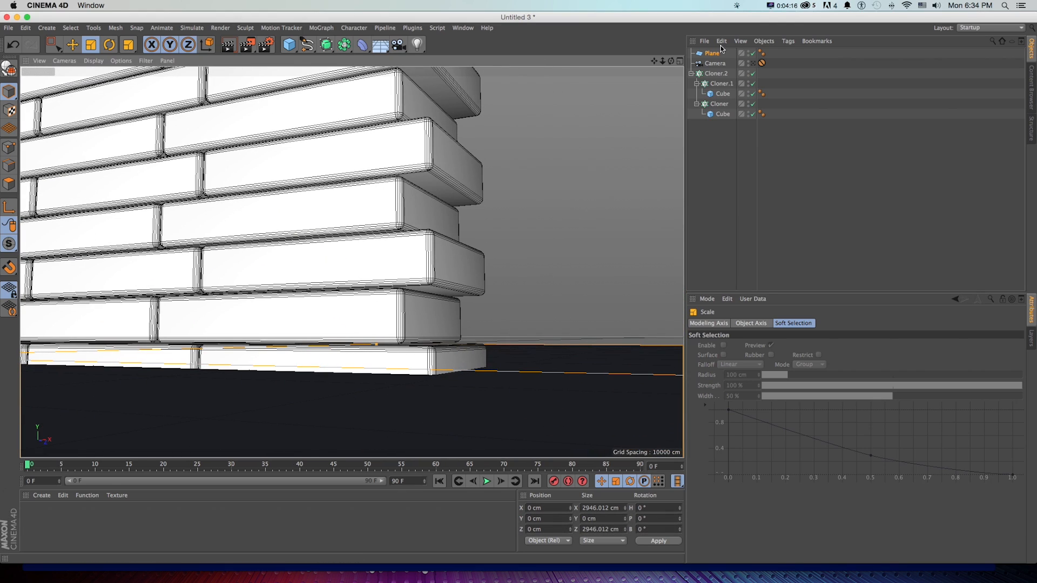
pyautogui.click(714, 74)
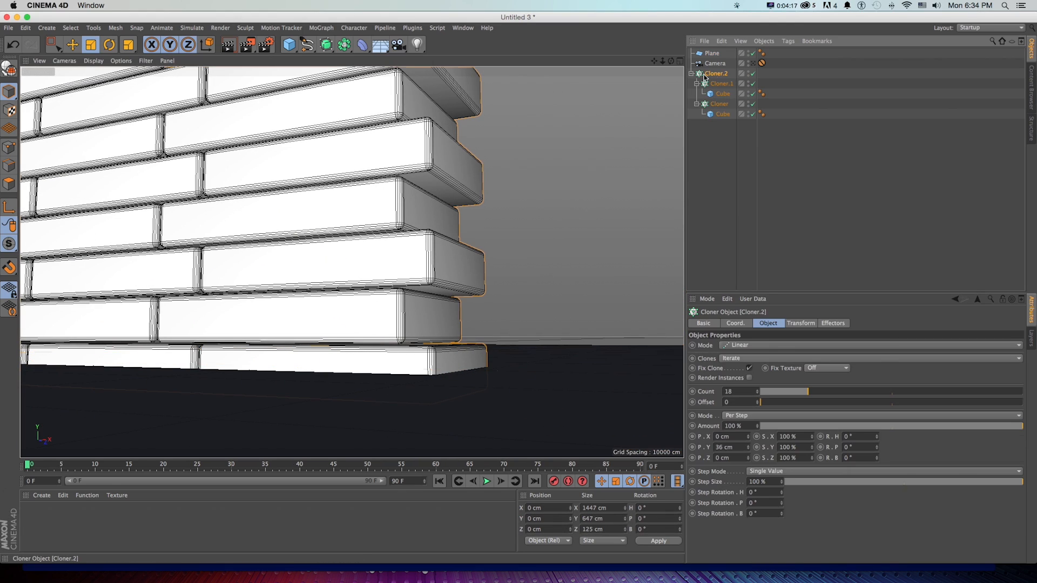
pyautogui.click(679, 61)
pyautogui.moveTo(662, 263); pyautogui.dragTo(756, 263)
pyautogui.press('e')
pyautogui.moveTo(518, 325); pyautogui.dragTo(526, 301)
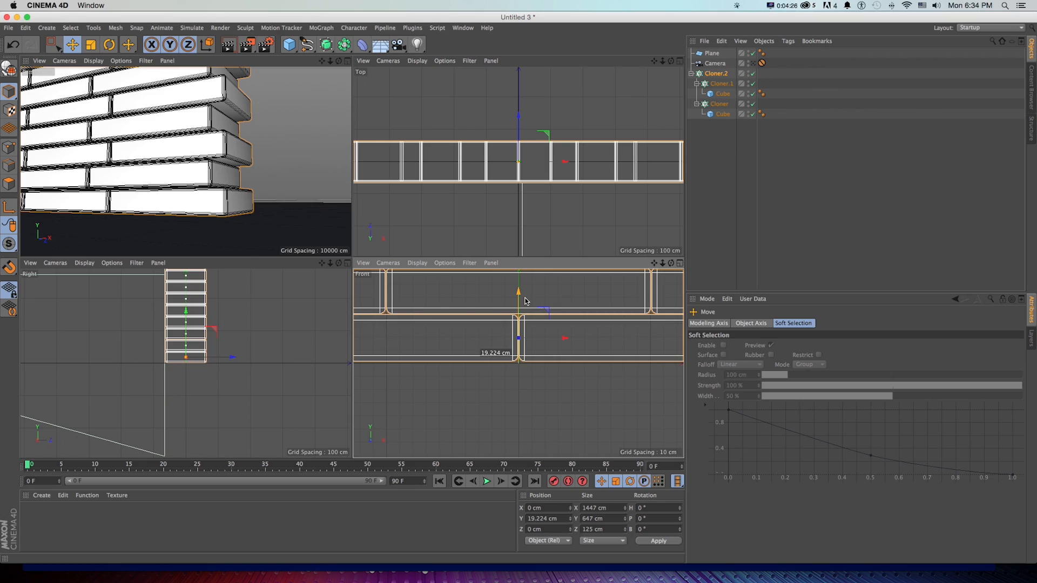
pyautogui.click(348, 61)
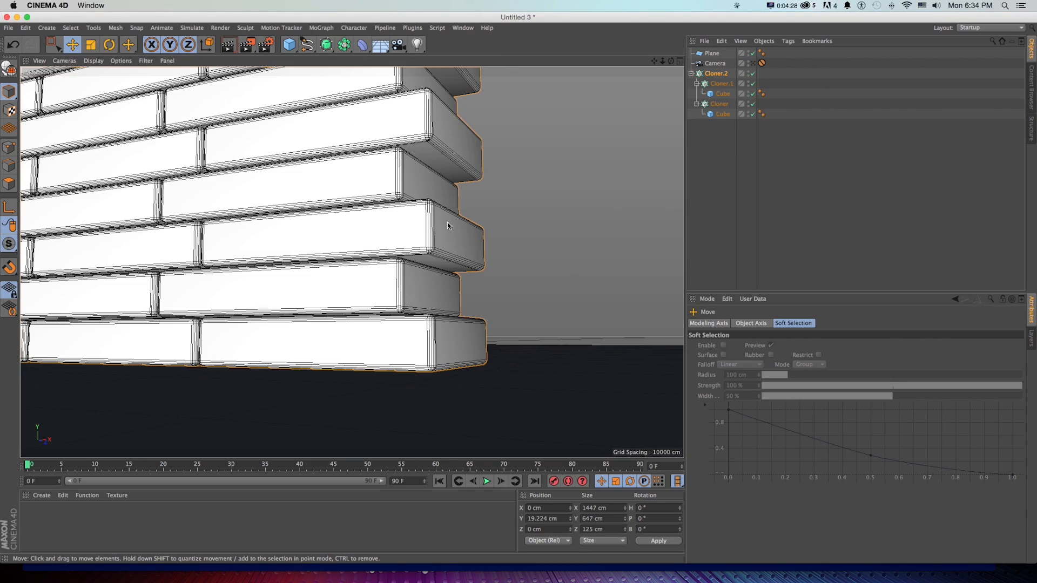
pyautogui.scroll(-5, 483, 243)
pyautogui.press('1')
pyautogui.moveTo(455, 216); pyautogui.dragTo(451, 410)
pyautogui.click(752, 63)
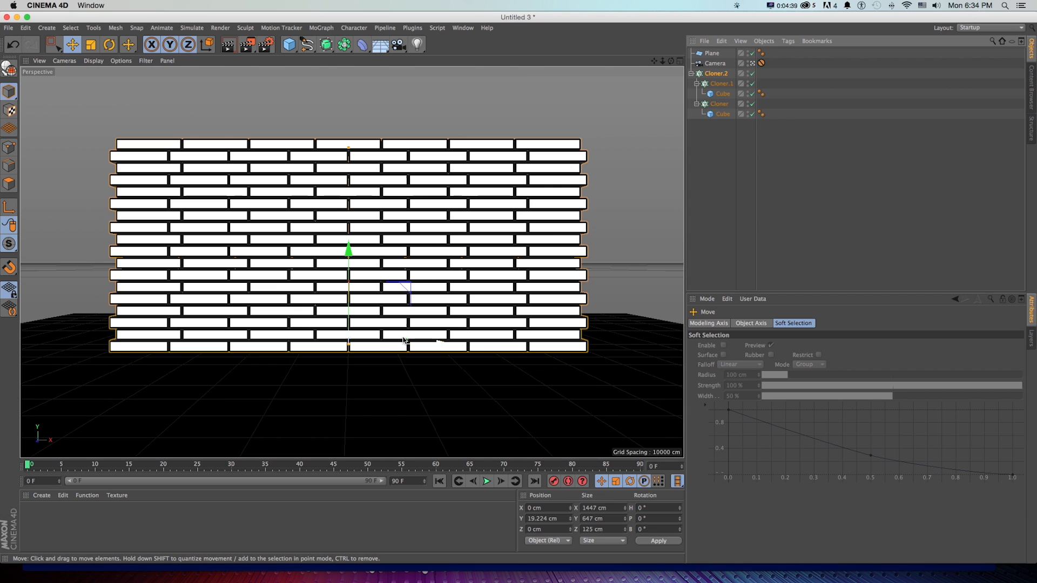
# Switch to QuickTime Player, review how the bricks fall in the reference movie MoGraph_Bricks_C4D_02.mov, and return to Cinema 4D
pyautogui.press('super+Tab')
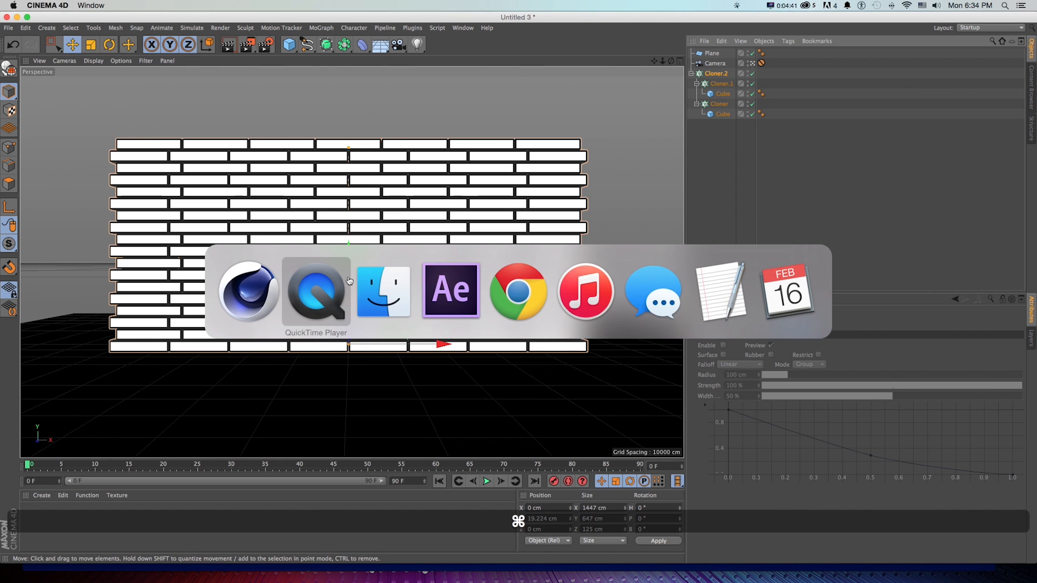
pyautogui.moveTo(442, 480)
pyautogui.mouseDown()
pyautogui.moveTo(431, 480)
pyautogui.moveTo(483, 479)
pyautogui.moveTo(426, 479)
pyautogui.mouseUp()
pyautogui.press('space')
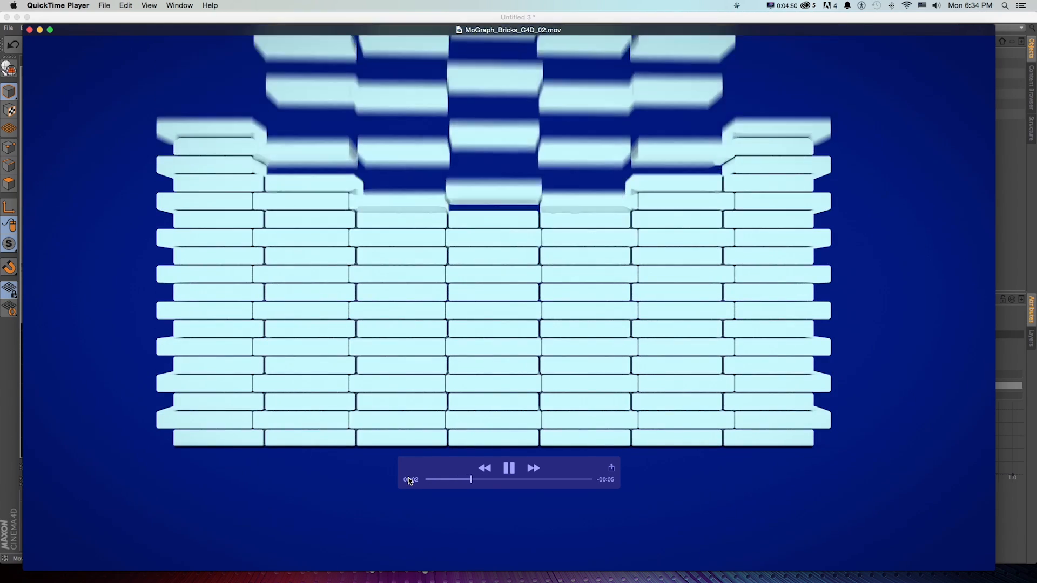
pyautogui.press('space')
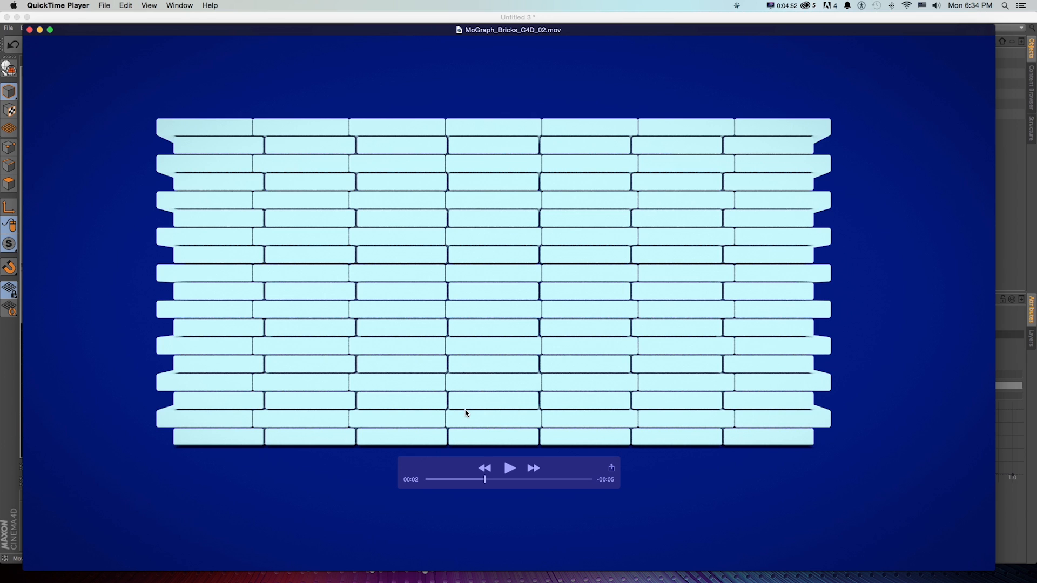
pyautogui.press('super+Tab')
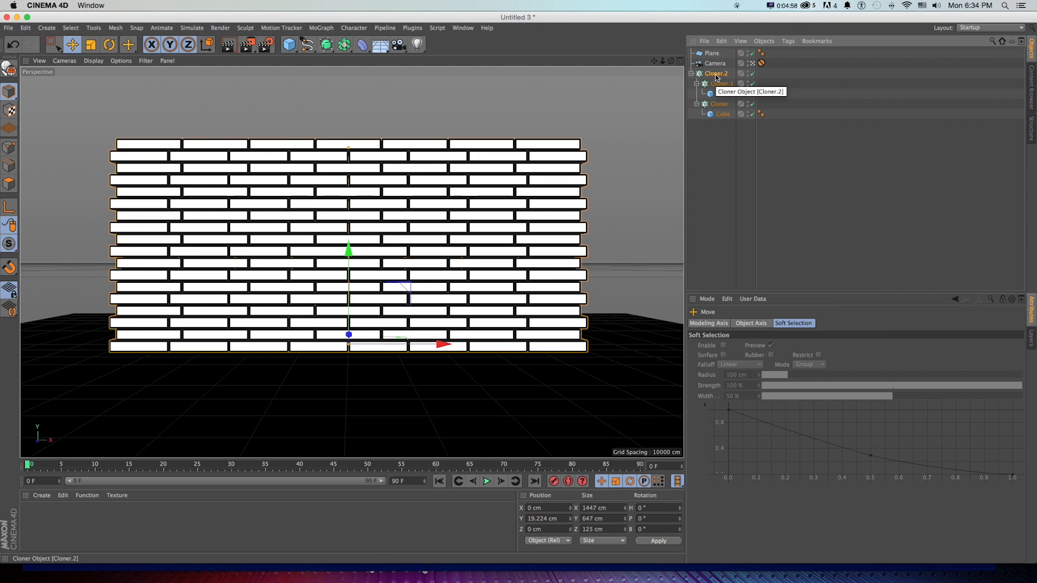
pyautogui.click(720, 128)
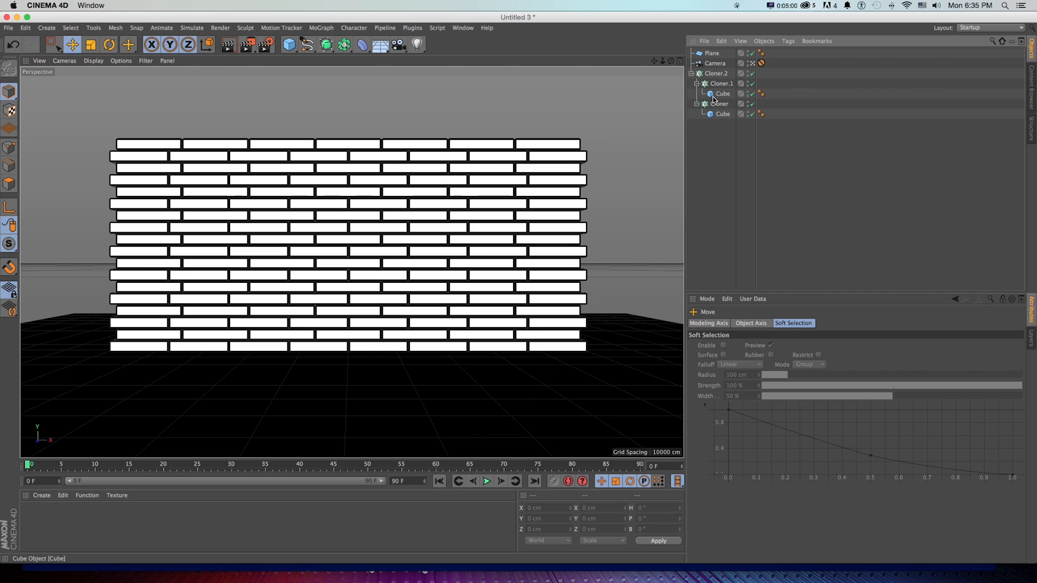
pyautogui.press('super+Tab')
pyautogui.moveTo(427, 479); pyautogui.dragTo(453, 482)
pyautogui.press('super+Tab')
# Add a Plain effector to both brick row cloners at once
pyautogui.click(717, 104)
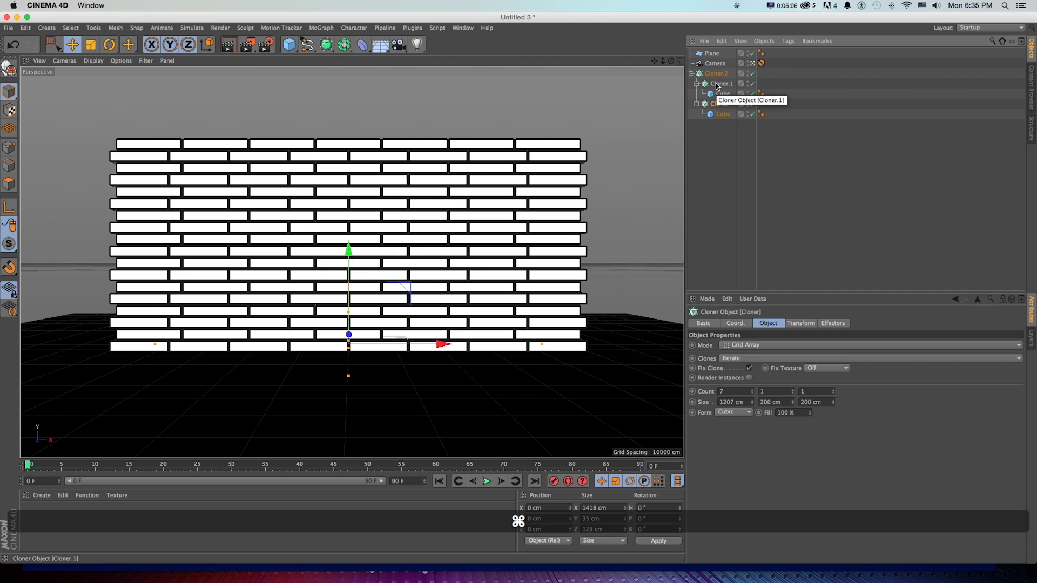
pyautogui.click(717, 93)
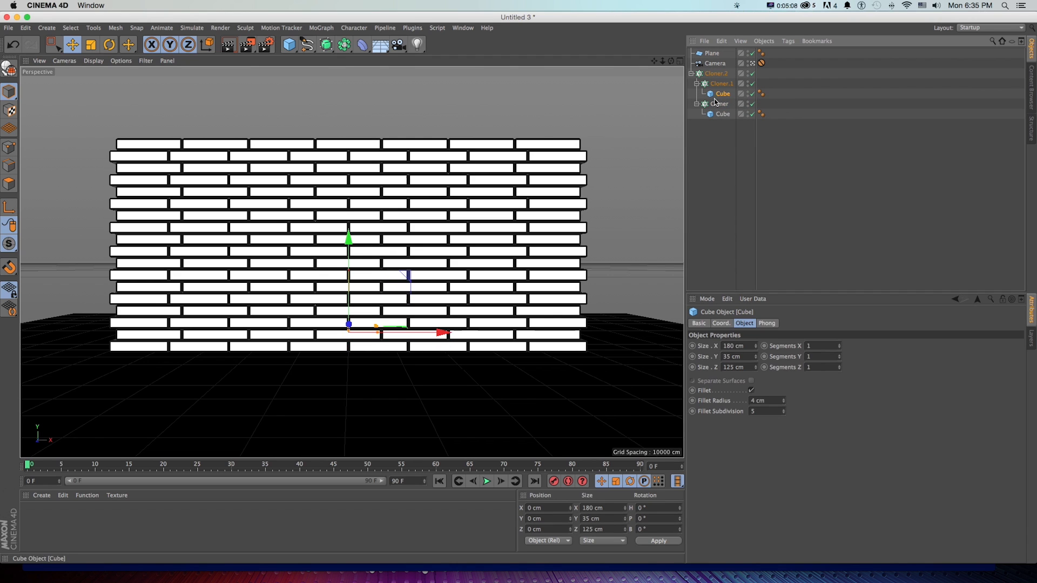
pyautogui.click(716, 104)
pyautogui.keyDown('super'); pyautogui.click(714, 85); pyautogui.keyUp('super')
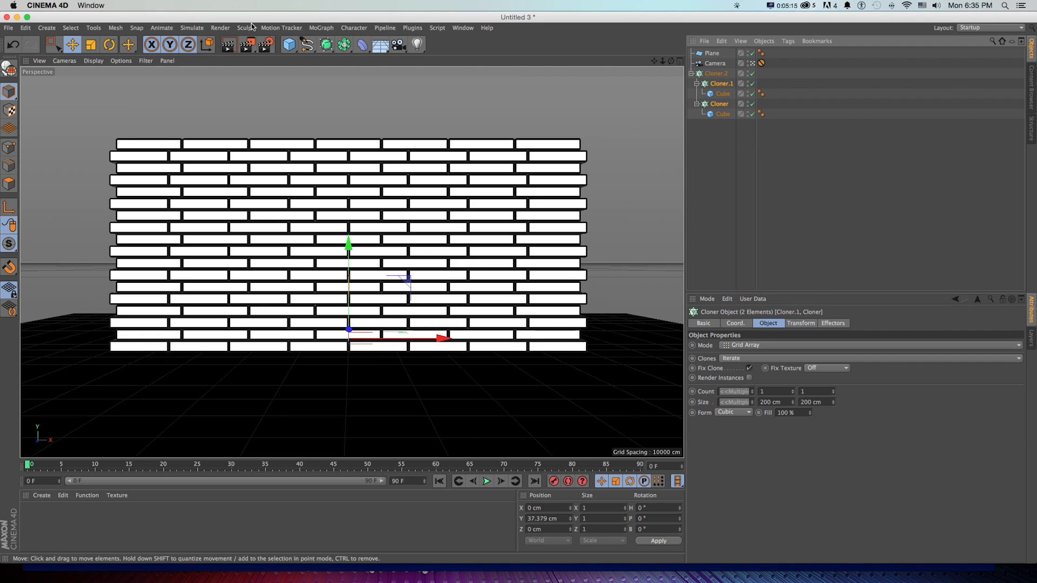
pyautogui.click(327, 30)
pyautogui.moveTo(338, 44)
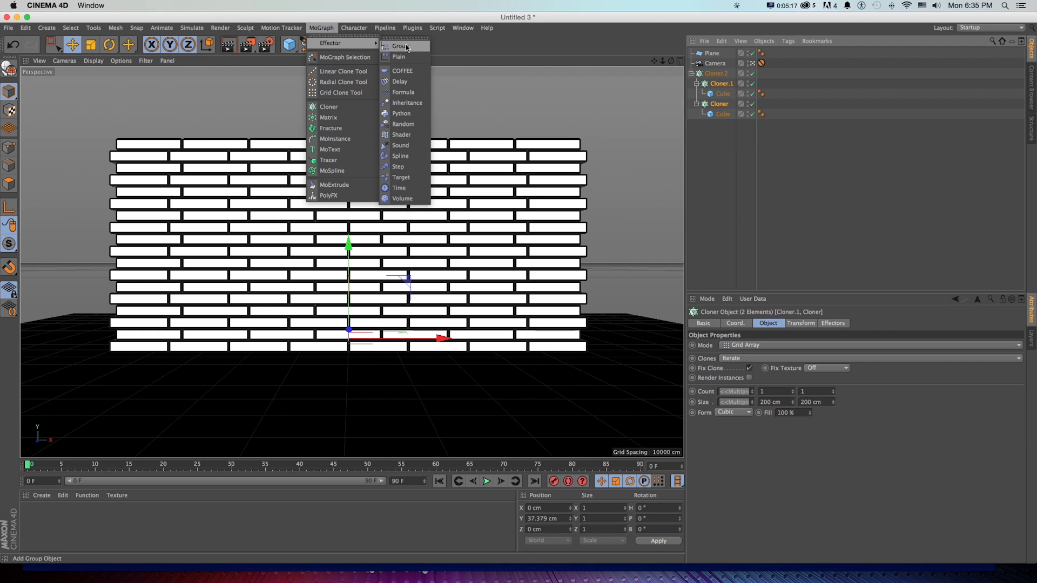
pyautogui.click(411, 57)
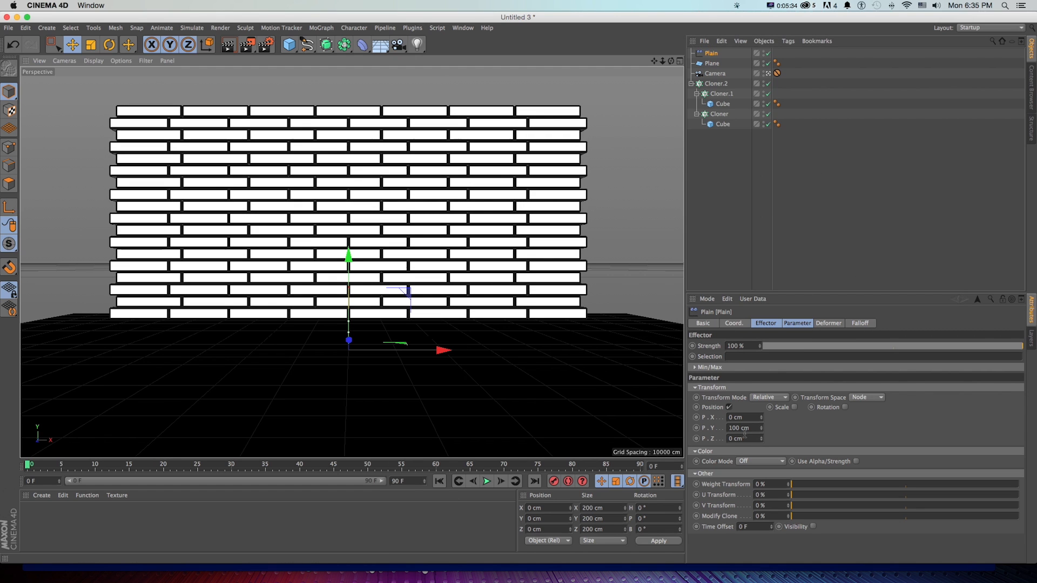
# Set the Plain effector's Y position offset to 863 cm and change its falloff shape to Sphere
pyautogui.moveTo(762, 428); pyautogui.dragTo(770, 363)
pyautogui.press('super+z')
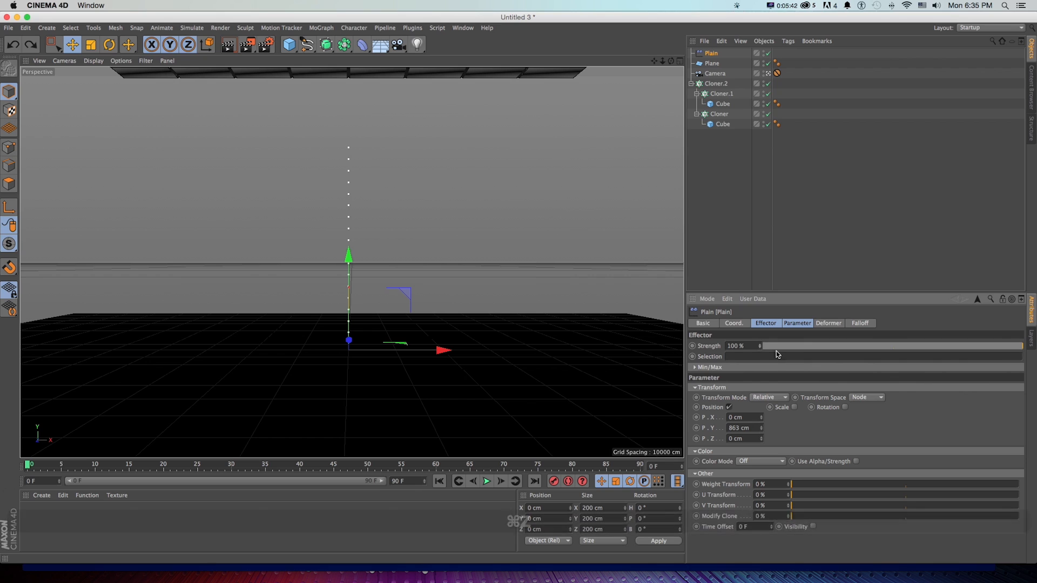
pyautogui.click(863, 324)
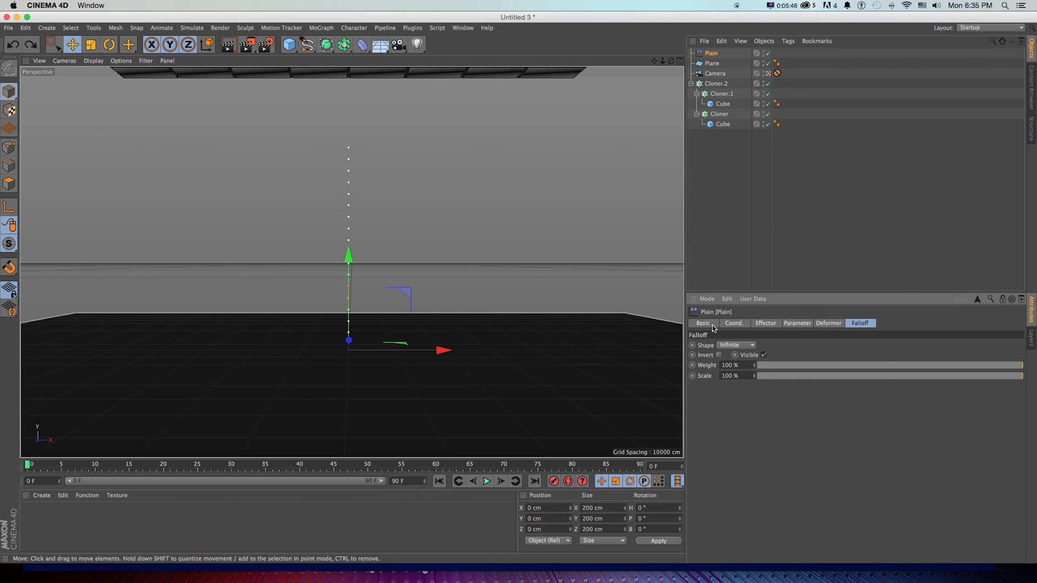
pyautogui.click(735, 345)
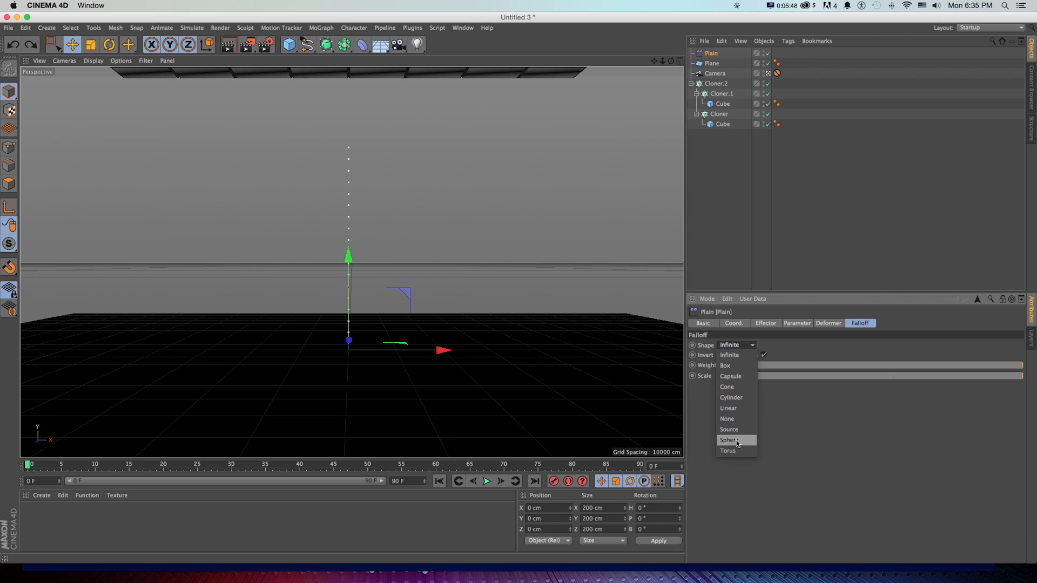
pyautogui.click(737, 440)
pyautogui.moveTo(350, 259)
pyautogui.mouseDown()
pyautogui.moveTo(351, 162)
pyautogui.moveTo(354, 270)
pyautogui.moveTo(362, 110)
pyautogui.moveTo(364, 260)
pyautogui.mouseUp()
pyautogui.press('super+z')
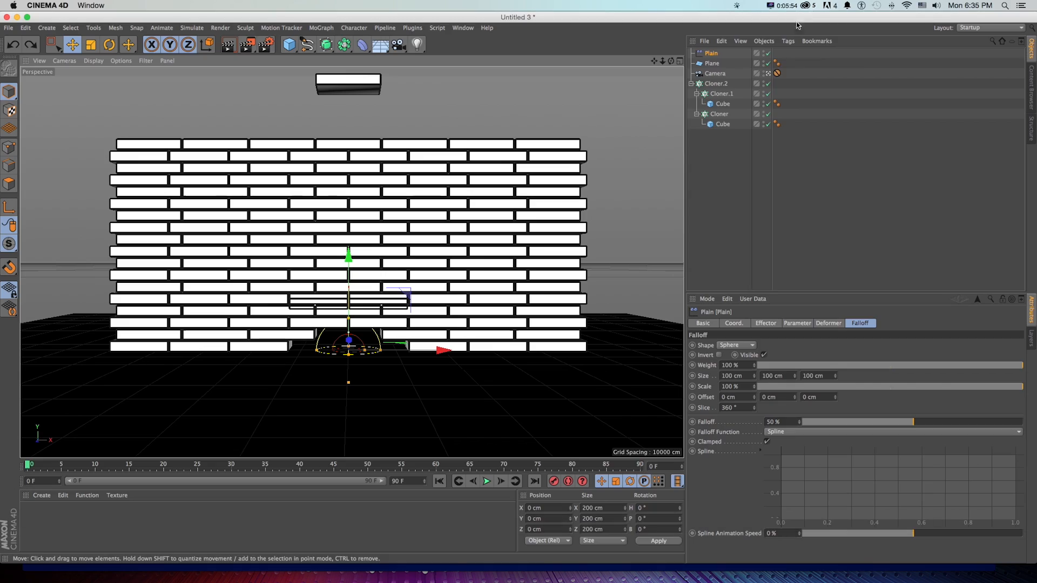
# Scale the spherical falloff uniformly to about 1782 cm so it encloses the whole wall, checking it through the camera
pyautogui.click(767, 74)
pyautogui.moveTo(662, 61); pyautogui.dragTo(604, 63)
pyautogui.keyDown('alt'); pyautogui.moveTo(528, 124); pyautogui.dragTo(492, 167); pyautogui.keyUp('alt')
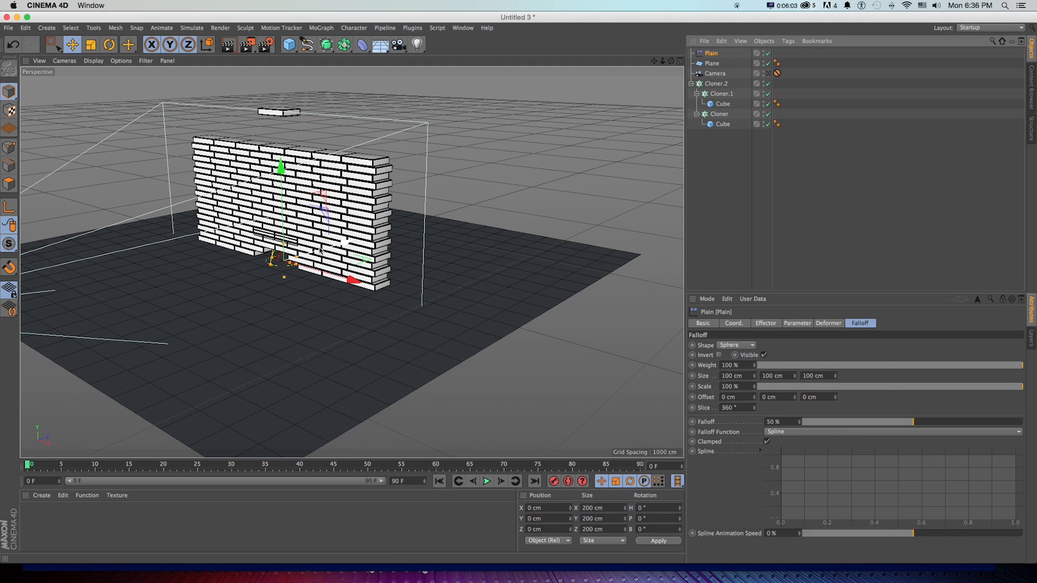
pyautogui.press('t')
pyautogui.moveTo(339, 258); pyautogui.dragTo(404, 258)
pyautogui.moveTo(339, 258); pyautogui.dragTo(512, 258)
pyautogui.press('1')
pyautogui.moveTo(339, 258); pyautogui.dragTo(336, 308)
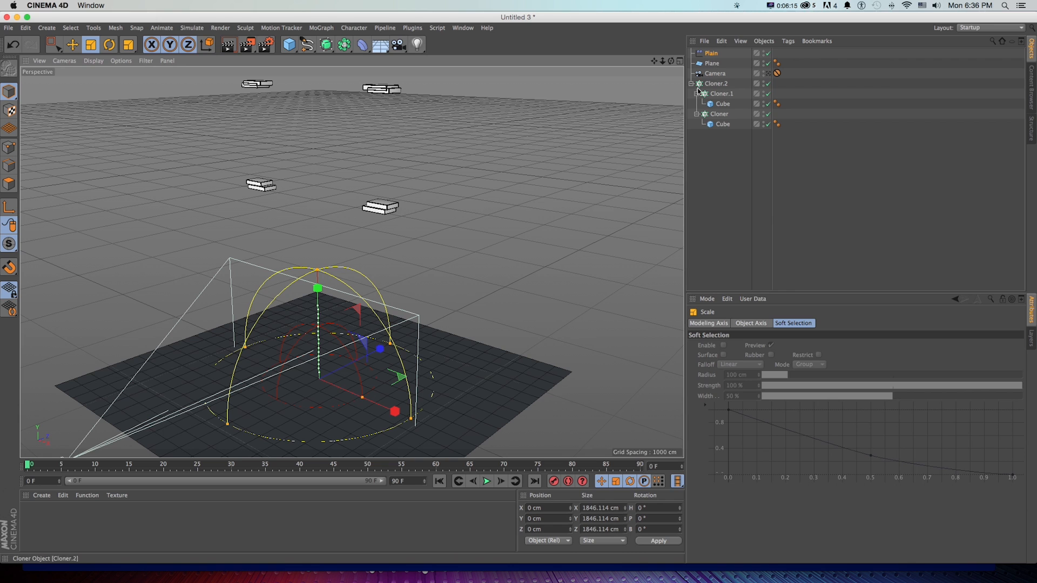
pyautogui.click(772, 73)
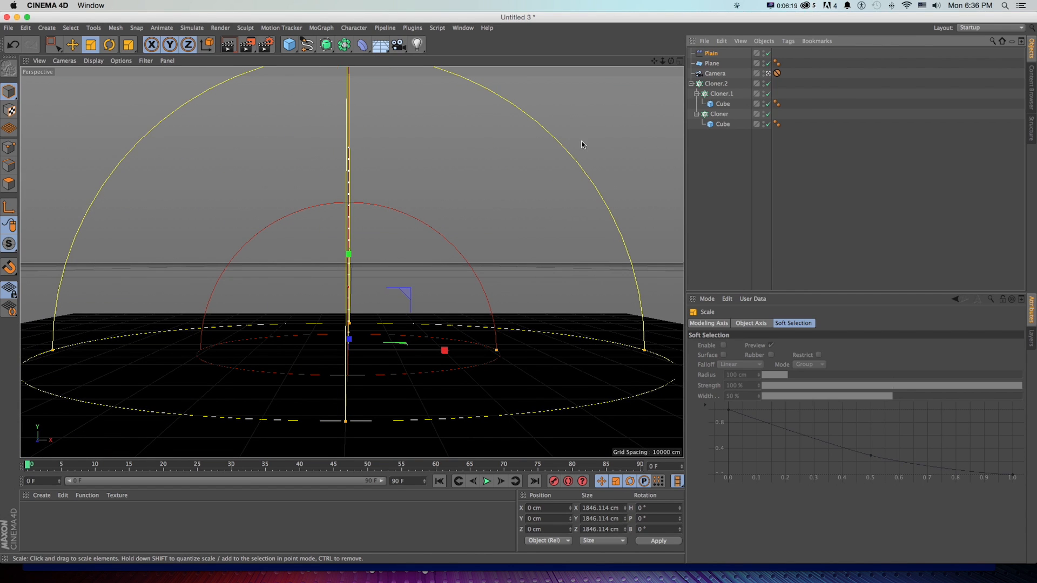
pyautogui.moveTo(534, 157)
pyautogui.mouseDown()
pyautogui.moveTo(523, 169)
pyautogui.moveTo(540, 168)
pyautogui.mouseUp()
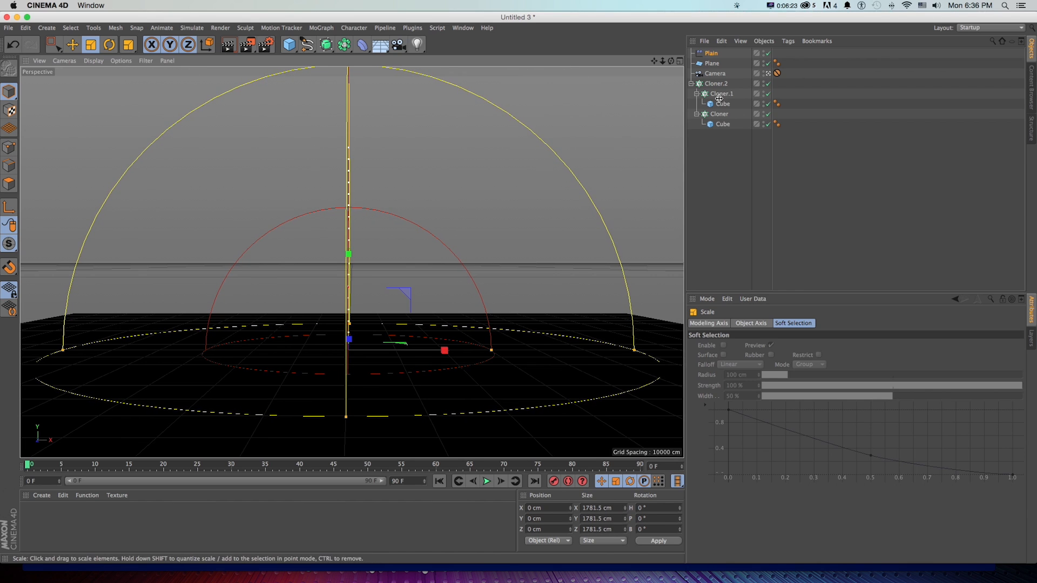
# Outside the camera view, test the brick drop by moving the Plain effector vertically, and undo the move
pyautogui.click(768, 73)
pyautogui.press('e')
pyautogui.moveTo(320, 306); pyautogui.dragTo(354, 112)
pyautogui.moveTo(354, 112); pyautogui.dragTo(376, 111)
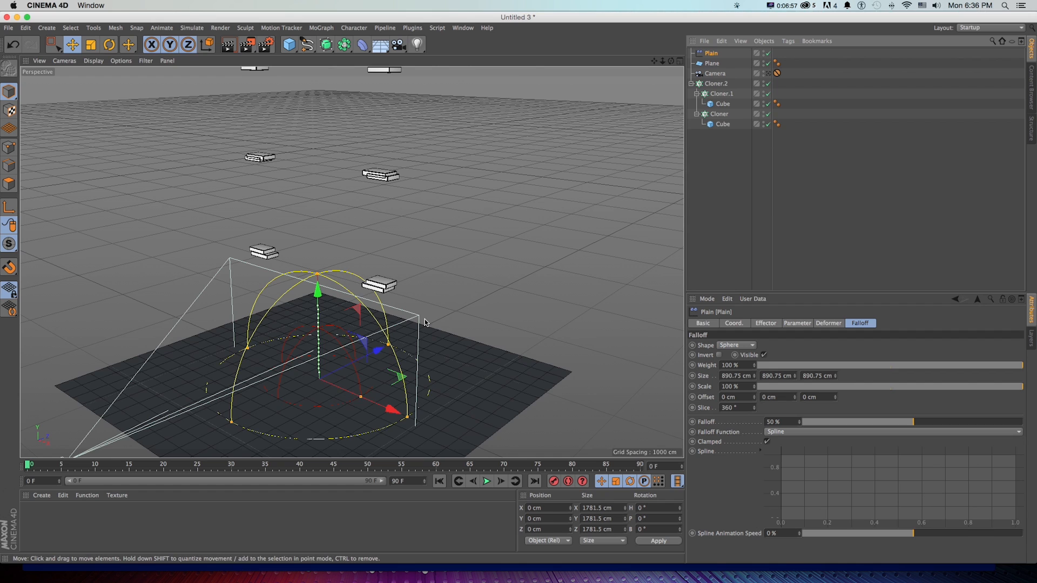
pyautogui.press('super+z')
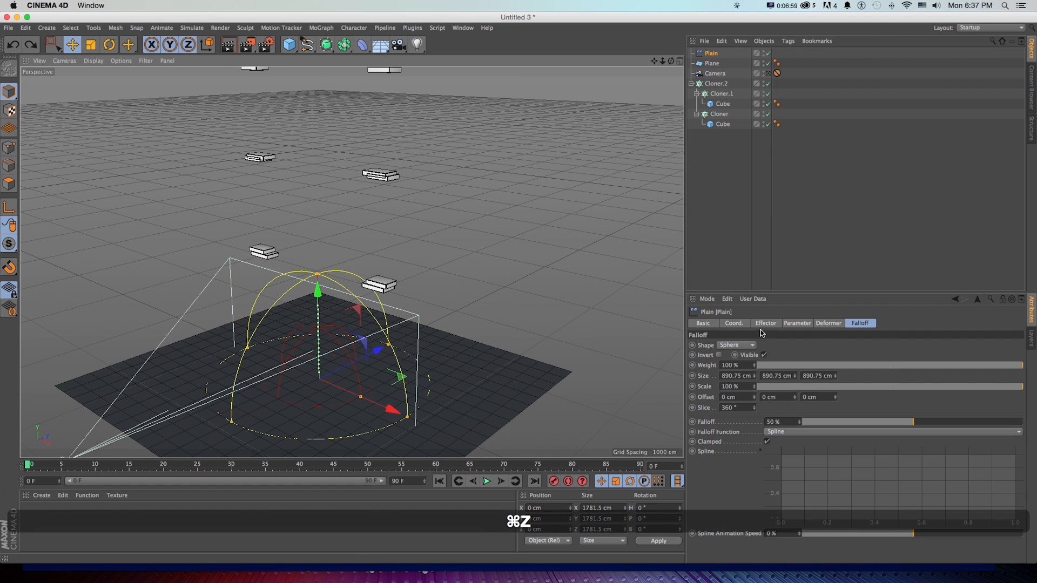
# Keyframe the Plain effector's Y position at 0 cm on frame 0 and about 1532 cm on frame 70, and preview the animation
pyautogui.click(735, 323)
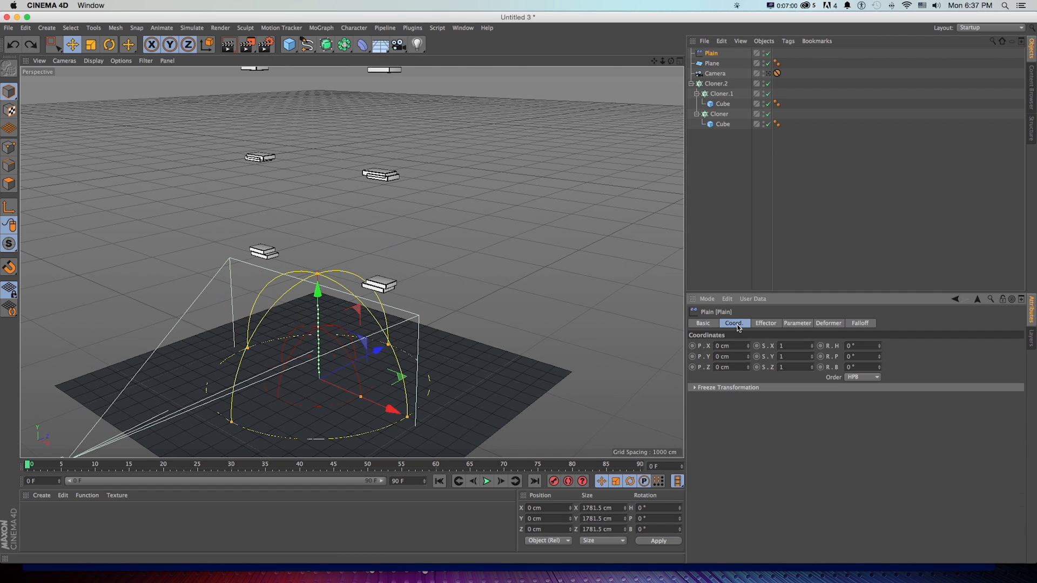
pyautogui.keyDown('ctrl'); pyautogui.click(692, 357); pyautogui.keyUp('ctrl')
pyautogui.moveTo(40, 464); pyautogui.dragTo(408, 465)
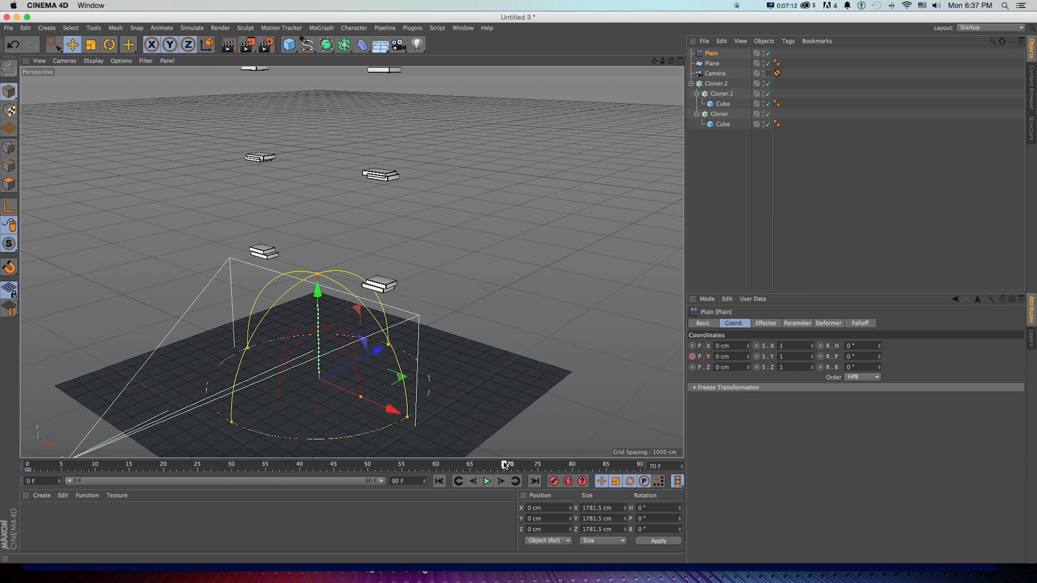
pyautogui.moveTo(317, 299); pyautogui.dragTo(345, 98)
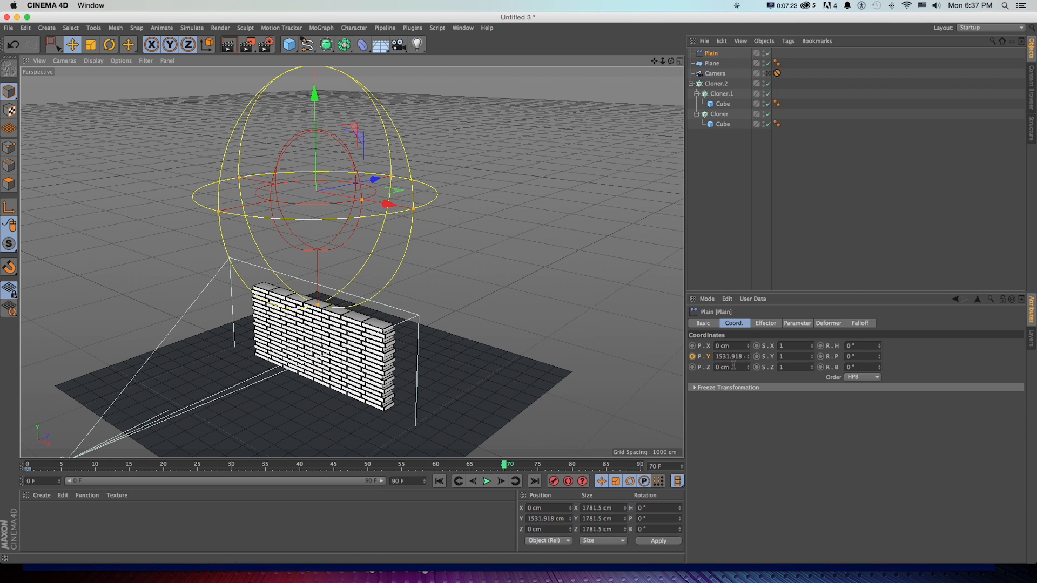
pyautogui.click(692, 357)
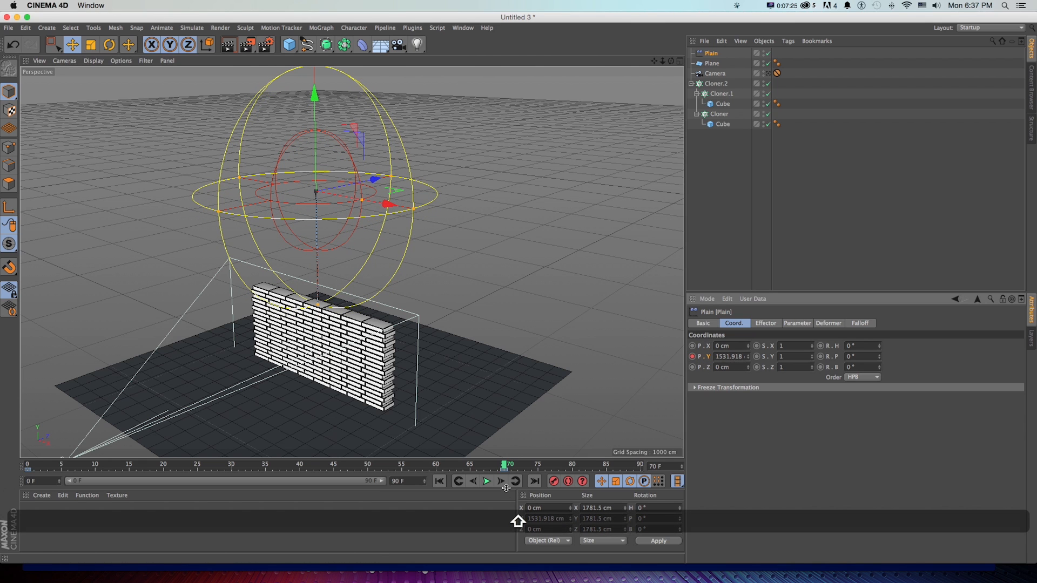
pyautogui.click(487, 482)
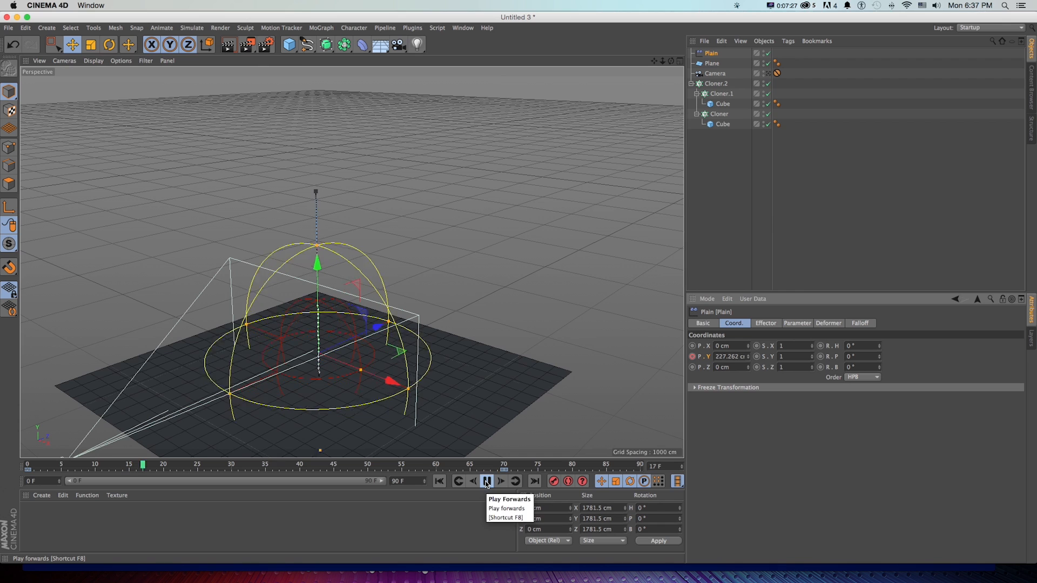
pyautogui.click(486, 482)
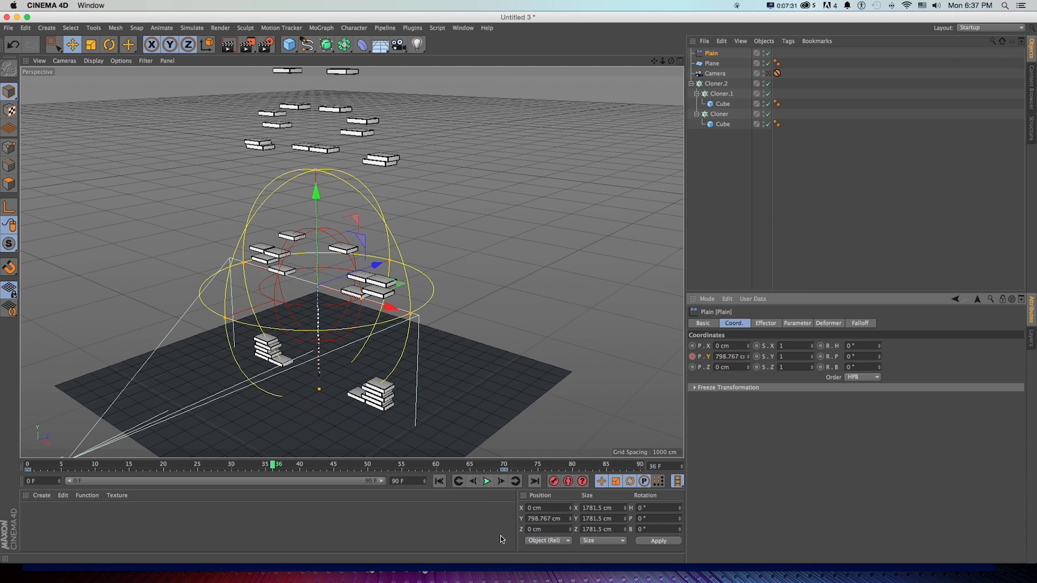
# Replace the effector's Y position keyframe at frame 0 with about 568 cm and play the animation through the camera
pyautogui.hotkey('shift', 'f')
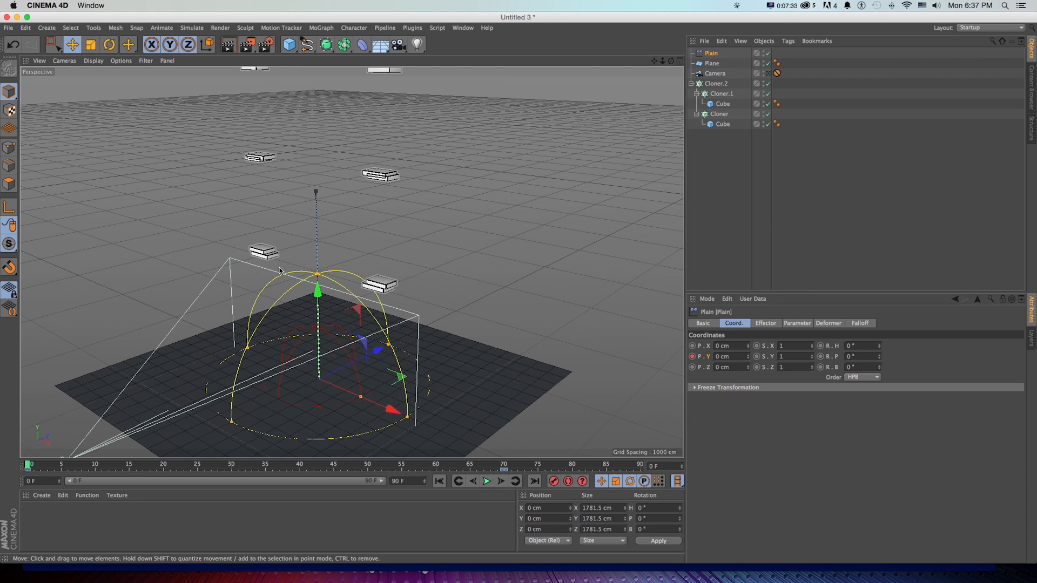
pyautogui.moveTo(321, 301); pyautogui.dragTo(322, 238)
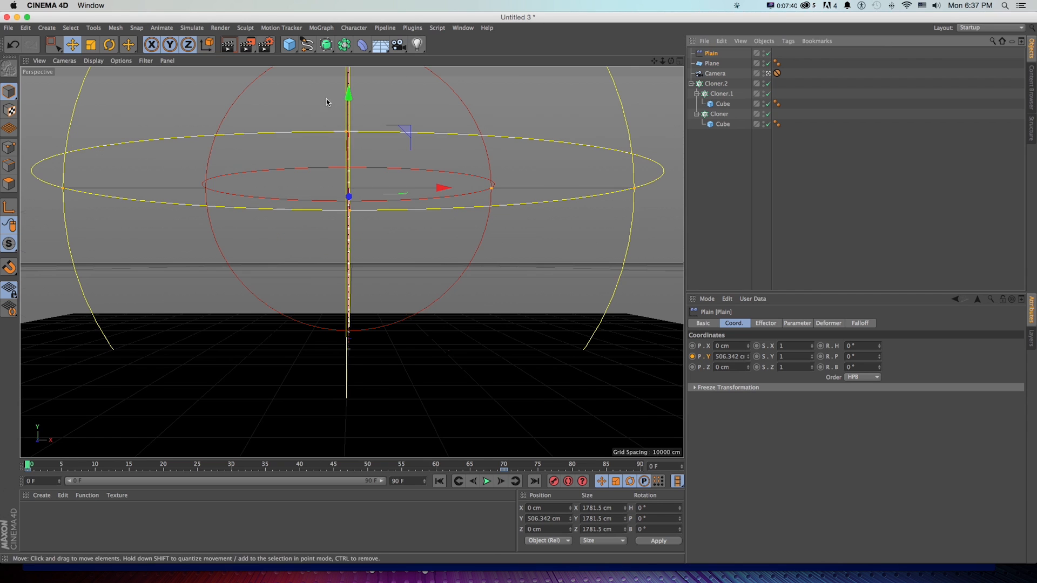
pyautogui.moveTo(350, 122); pyautogui.dragTo(352, 97)
pyautogui.click(692, 357)
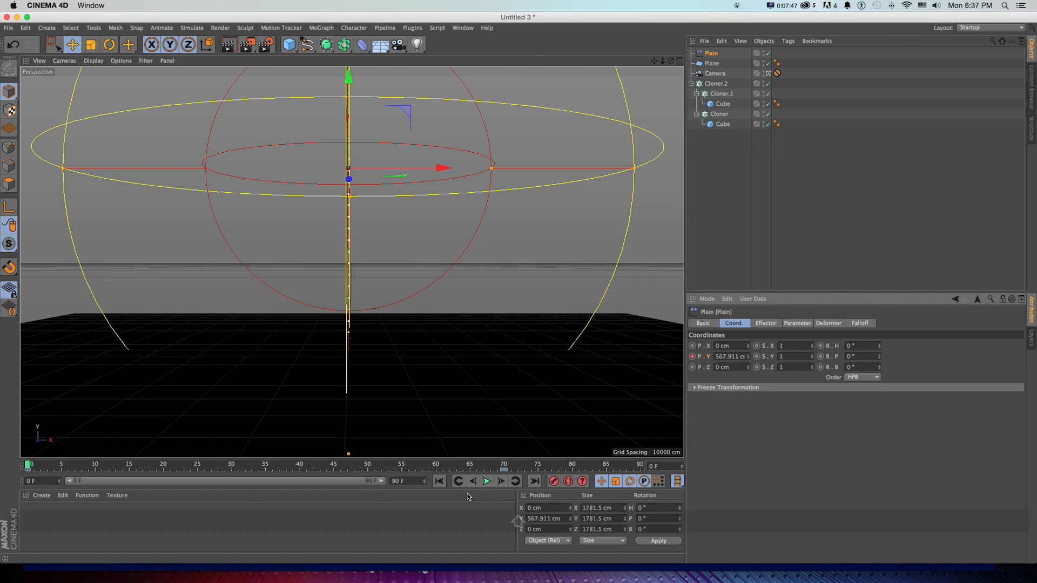
pyautogui.hotkey('shift', 'f')
pyautogui.click(488, 483)
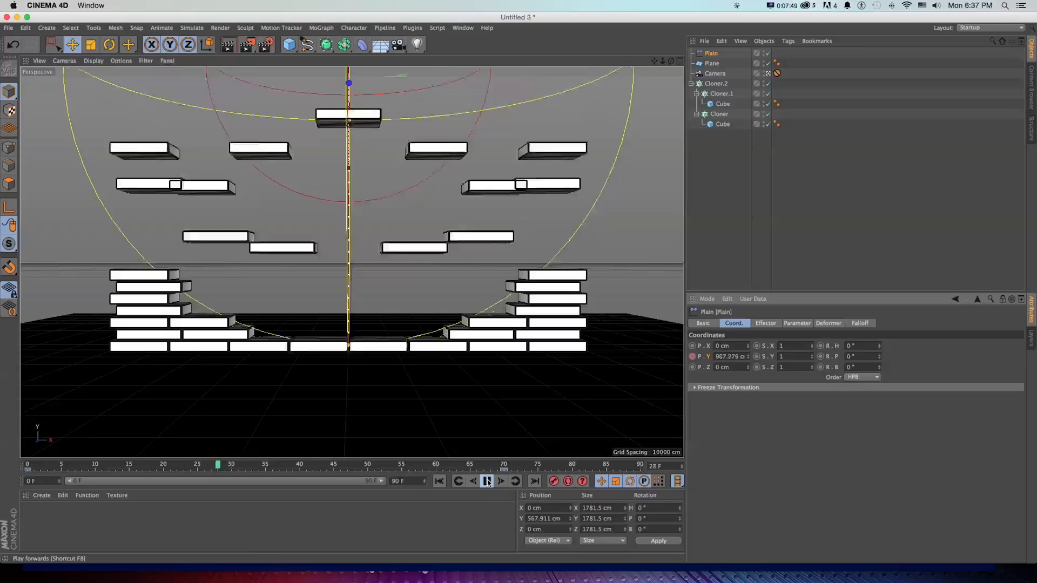
# Lower the Plain effector to Y 435.3 cm, keyframe that position at frame 0, and play the animation
pyautogui.click(488, 482)
pyautogui.hotkey('shift', 'f')
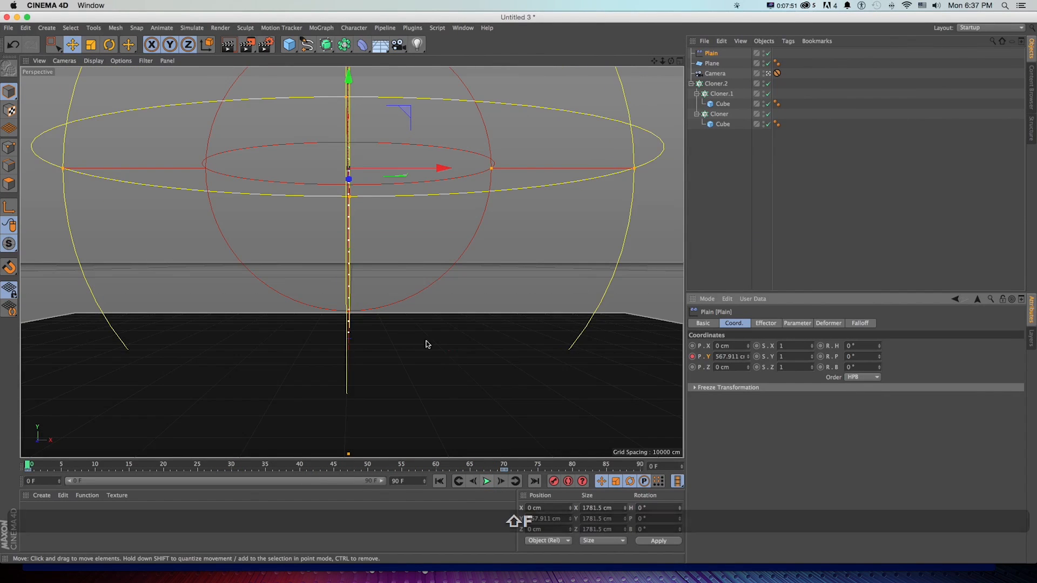
pyautogui.moveTo(350, 89); pyautogui.dragTo(350, 127)
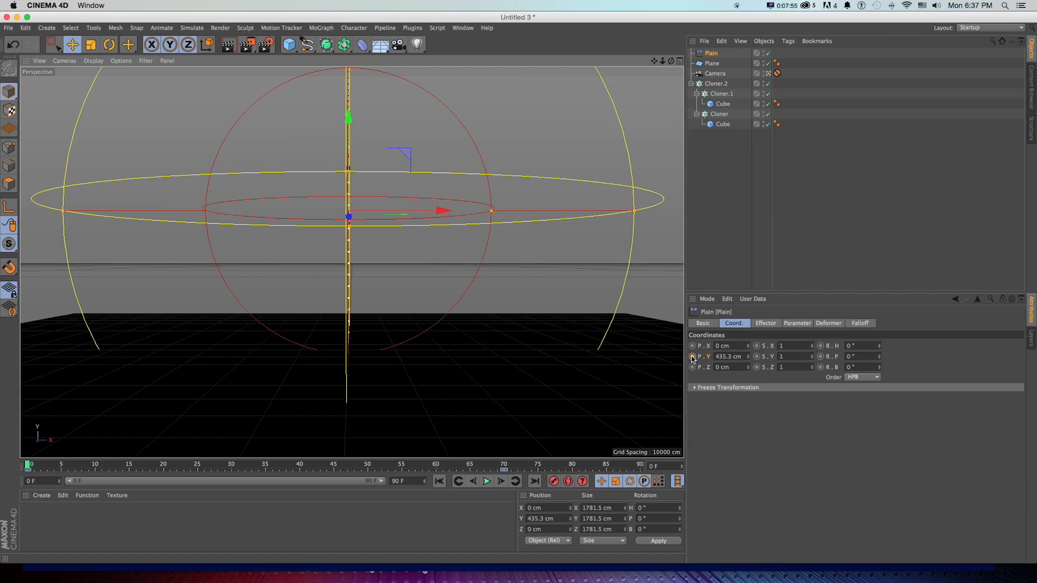
pyautogui.click(692, 357)
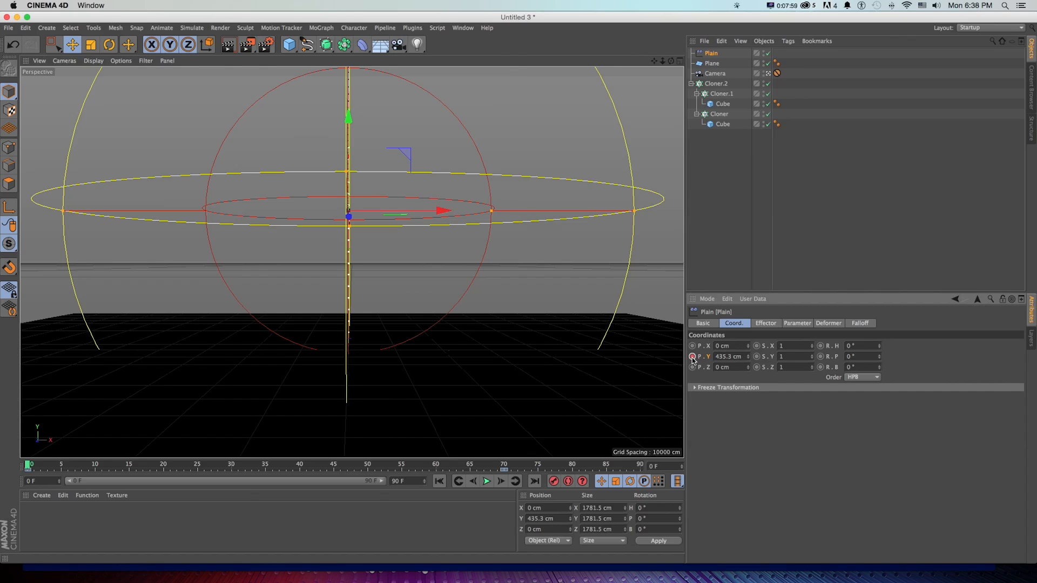
pyautogui.hotkey('shift', 'f')
pyautogui.click(486, 482)
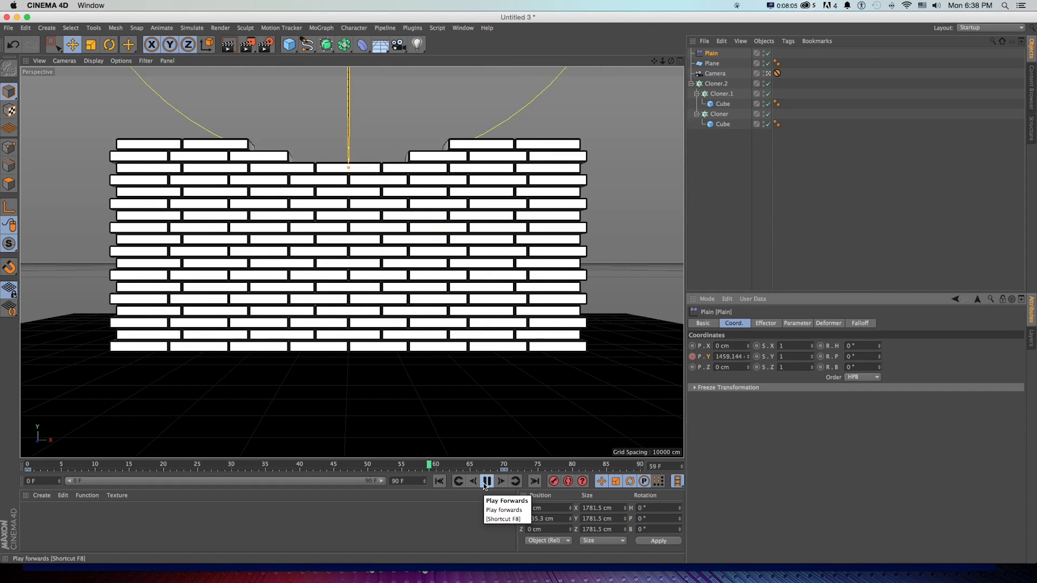
pyautogui.click(486, 482)
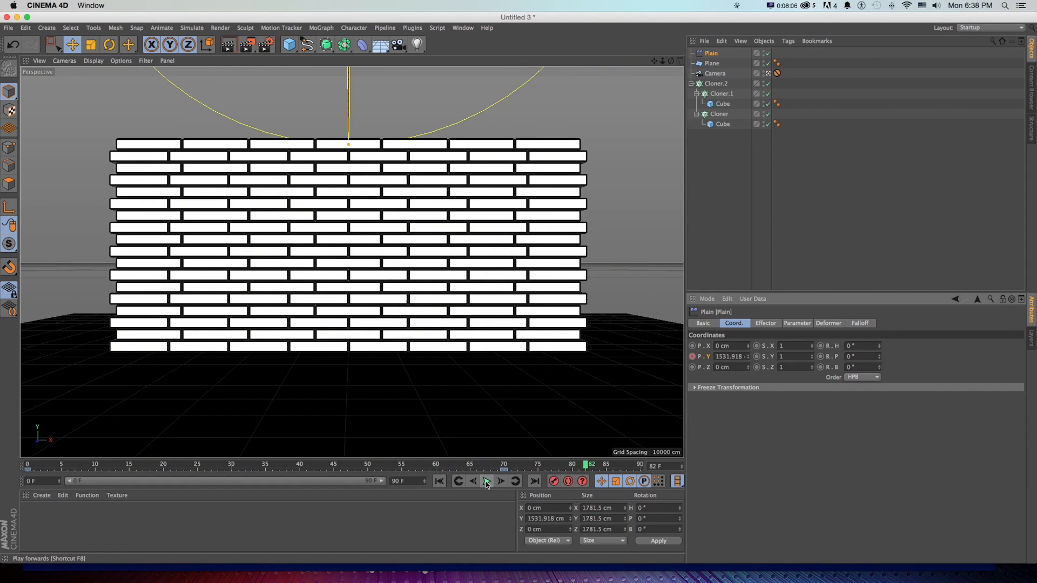
# Extend the project's end to frame 200 and stretch the preview range to cover the full length
pyautogui.doubleClick(412, 482)
pyautogui.write('200')
pyautogui.press('Return')
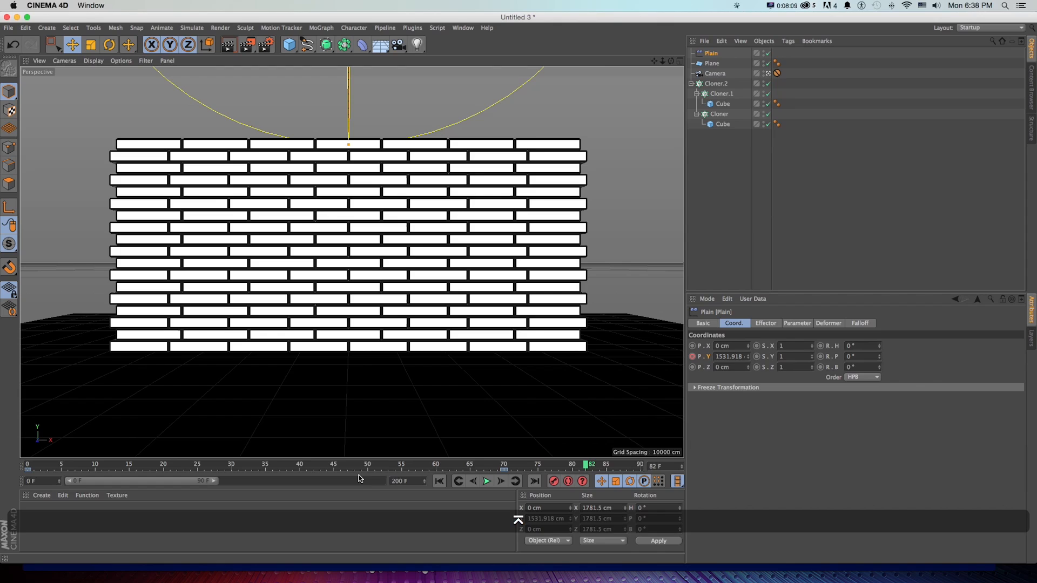
pyautogui.moveTo(213, 481); pyautogui.dragTo(381, 481)
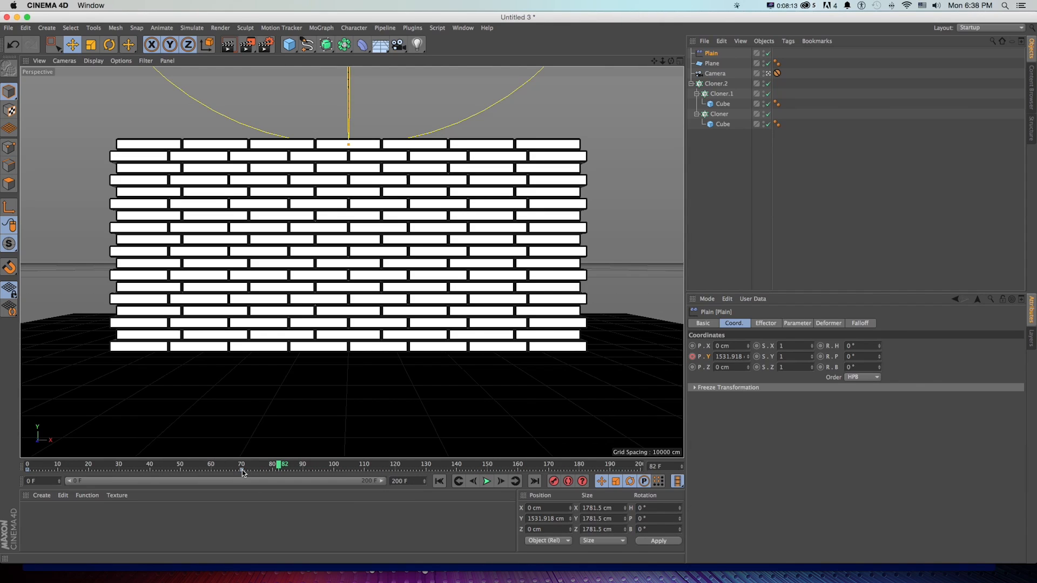
# Move the effector's frame 70 keyframe to frame 90 and play the slower animation from the start
pyautogui.click(244, 470)
pyautogui.moveTo(276, 471); pyautogui.dragTo(302, 471)
pyautogui.click(439, 481)
pyautogui.click(487, 481)
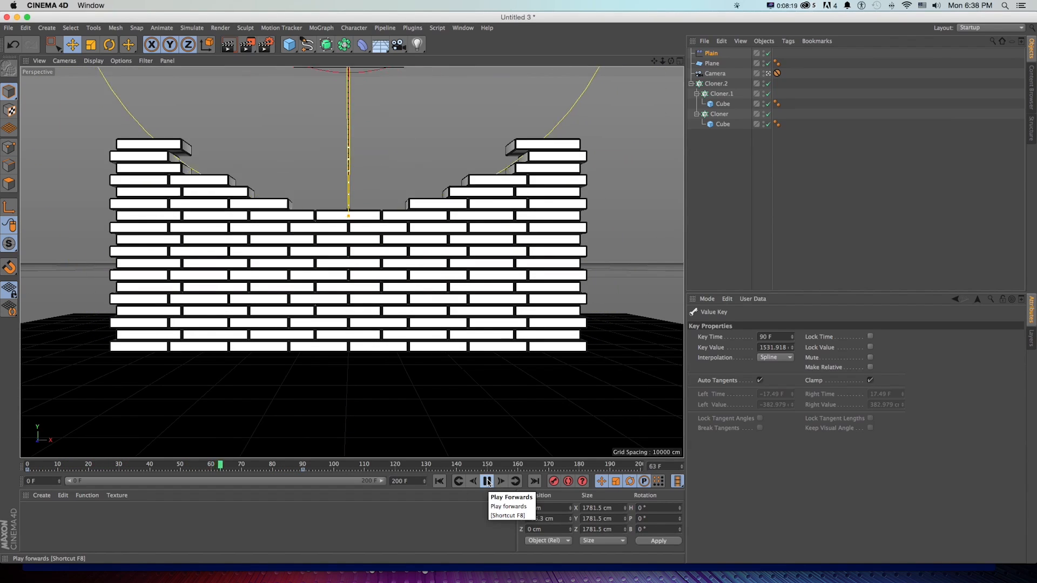
pyautogui.click(488, 482)
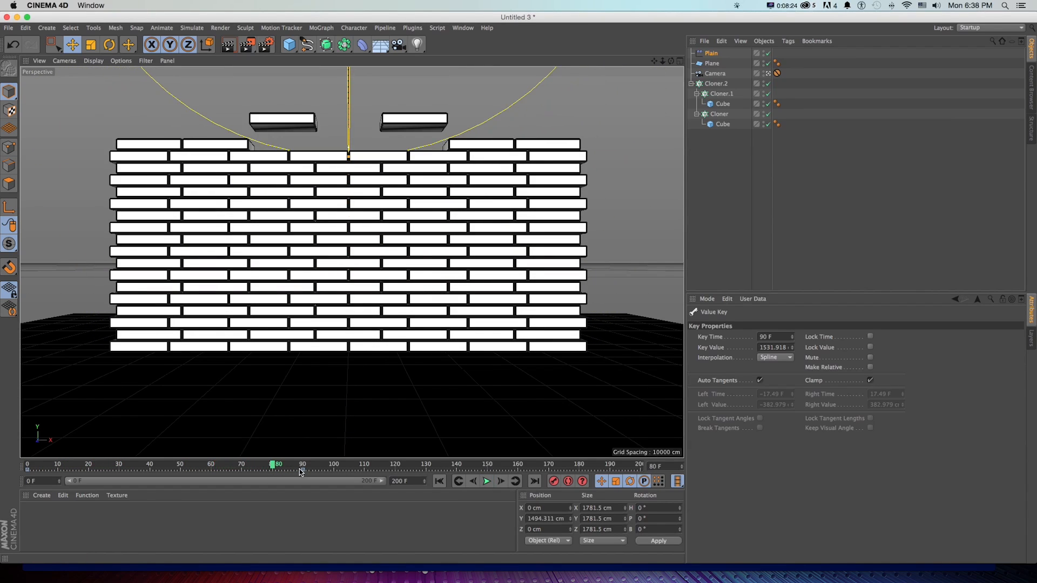
# Scale the Plain effector's falloff uniformly to about 1623 cm and replay the brick animation from the start
pyautogui.moveTo(276, 466); pyautogui.dragTo(149, 465)
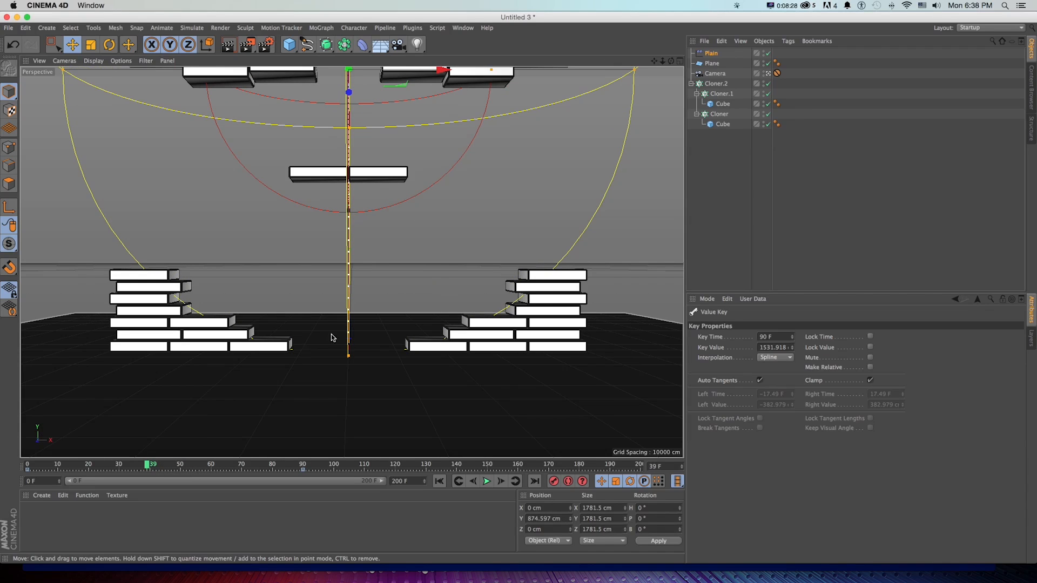
pyautogui.press('t')
pyautogui.moveTo(461, 174); pyautogui.dragTo(412, 174)
pyautogui.hotkey('shift', 'f')
pyautogui.click(486, 481)
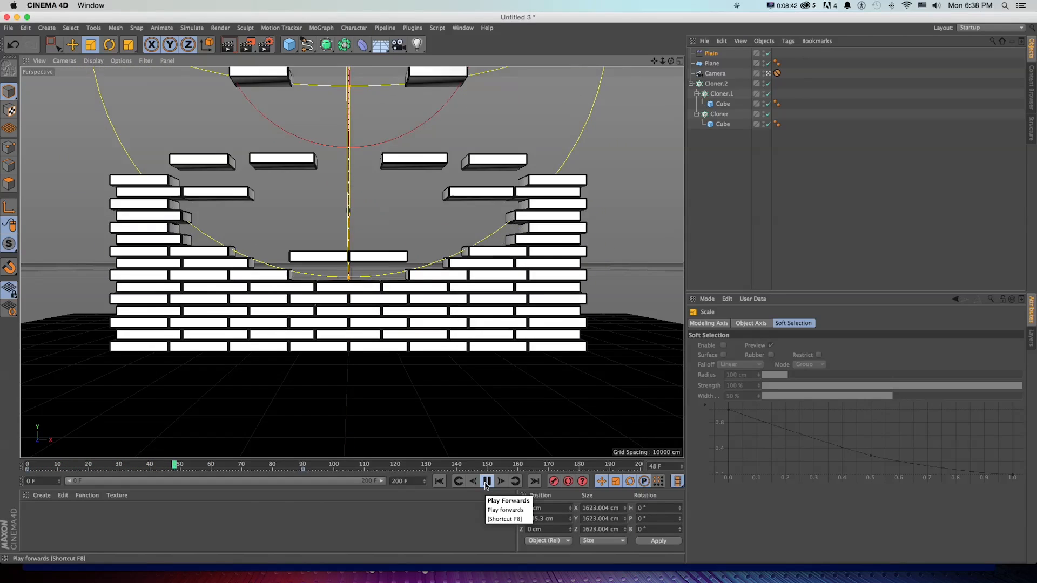
pyautogui.click(486, 481)
pyautogui.hotkey('shift', 'f')
pyautogui.click(486, 481)
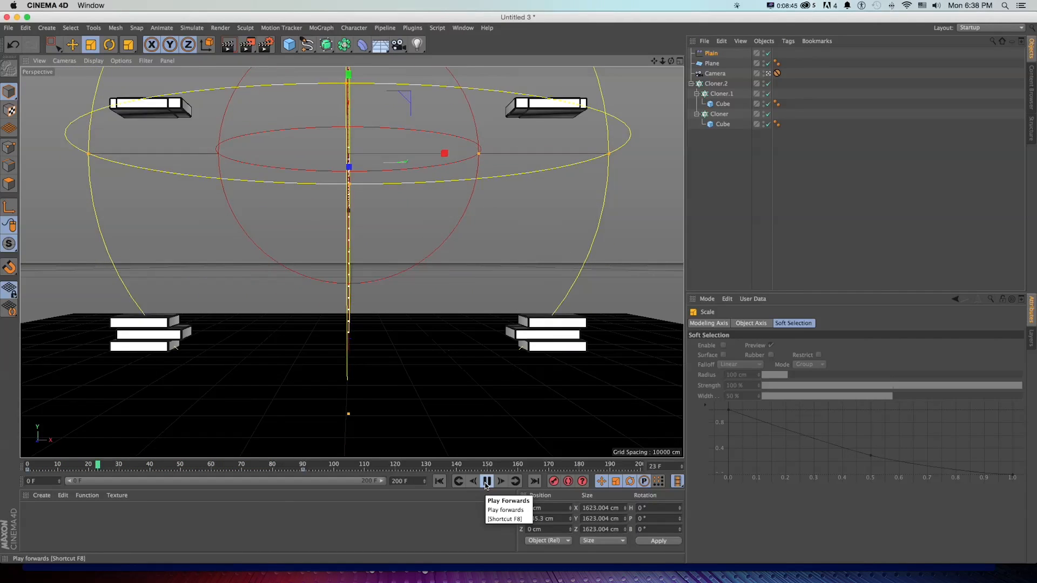
pyautogui.click(486, 481)
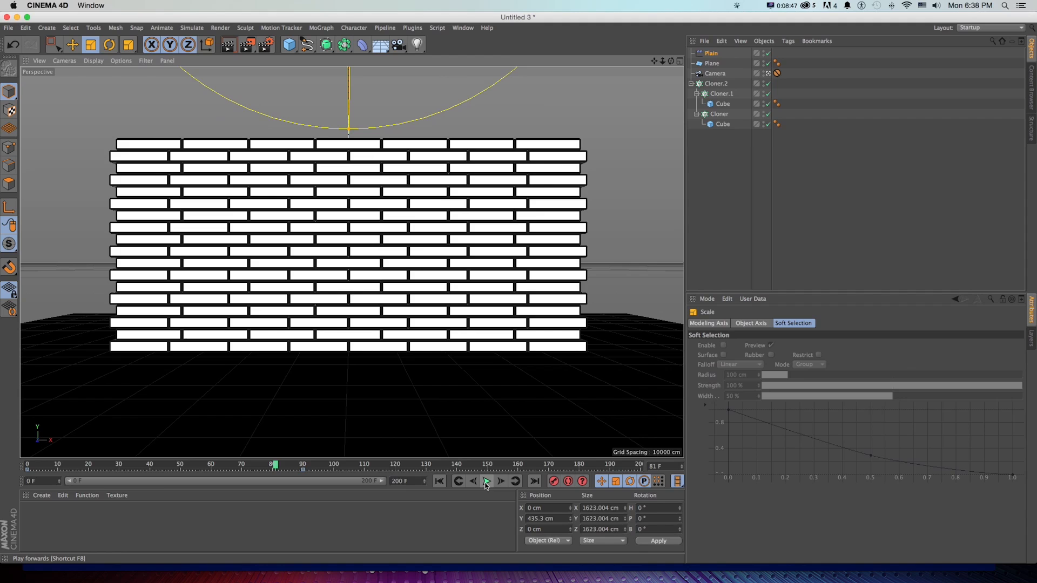
# Play and scrub through the brick drop to check when the wall is complete, stopping at frame 75
pyautogui.moveTo(127, 469); pyautogui.dragTo(259, 463)
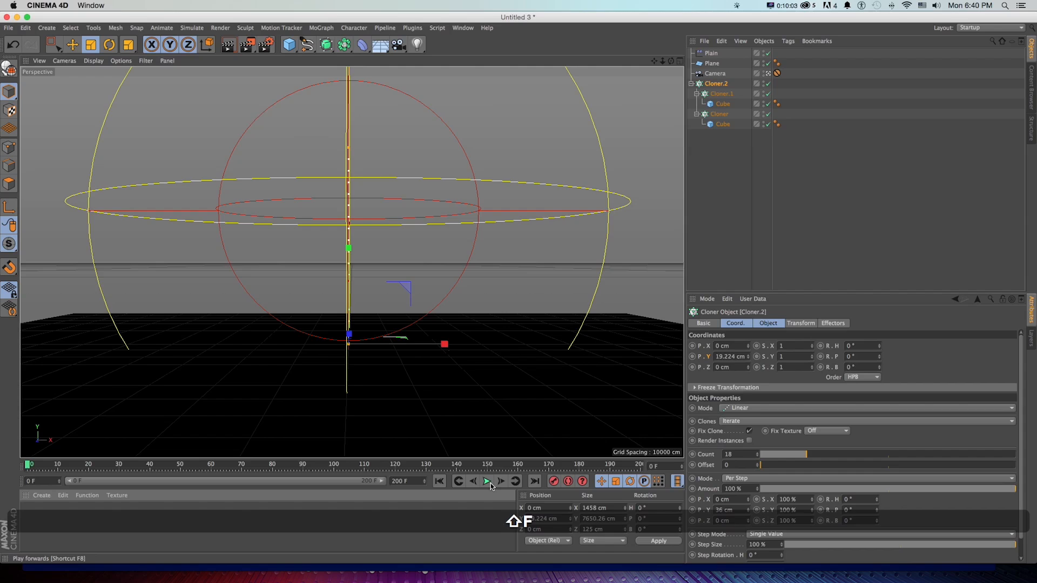
pyautogui.click(486, 481)
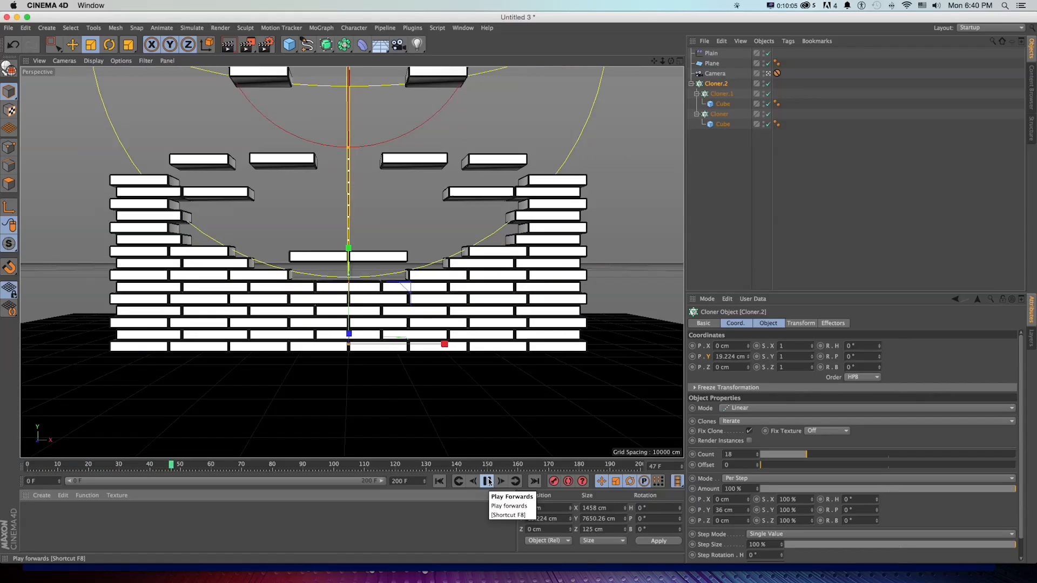
pyautogui.click(488, 481)
pyautogui.moveTo(212, 467); pyautogui.dragTo(258, 465)
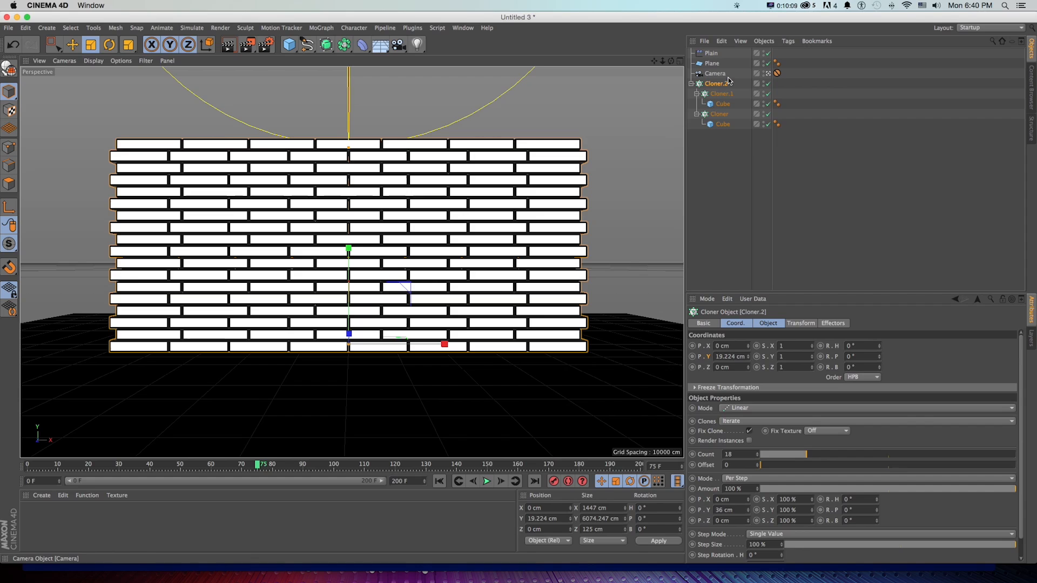
pyautogui.moveTo(252, 465); pyautogui.dragTo(100, 464)
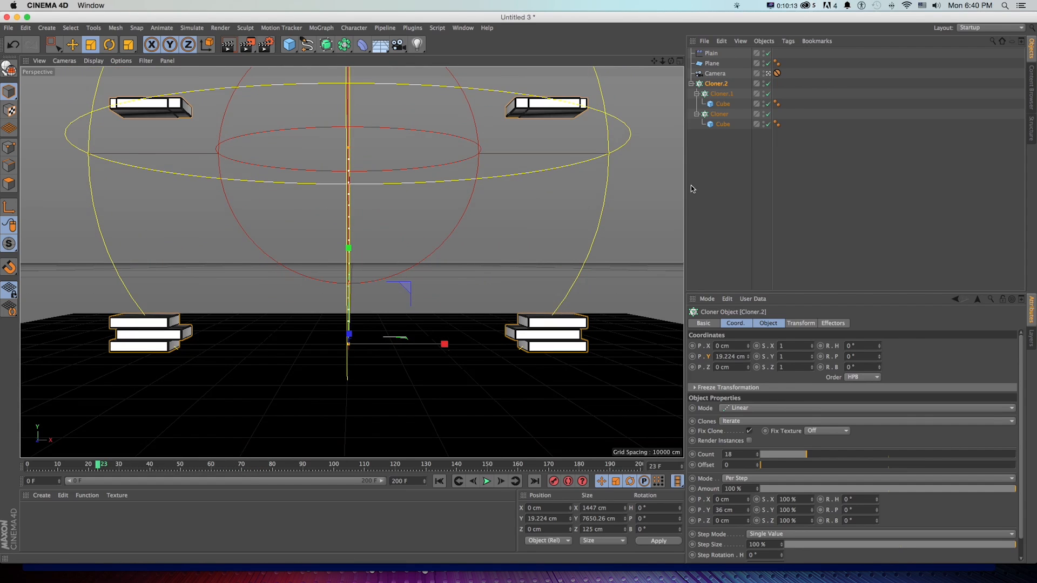
pyautogui.moveTo(98, 465); pyautogui.dragTo(258, 466)
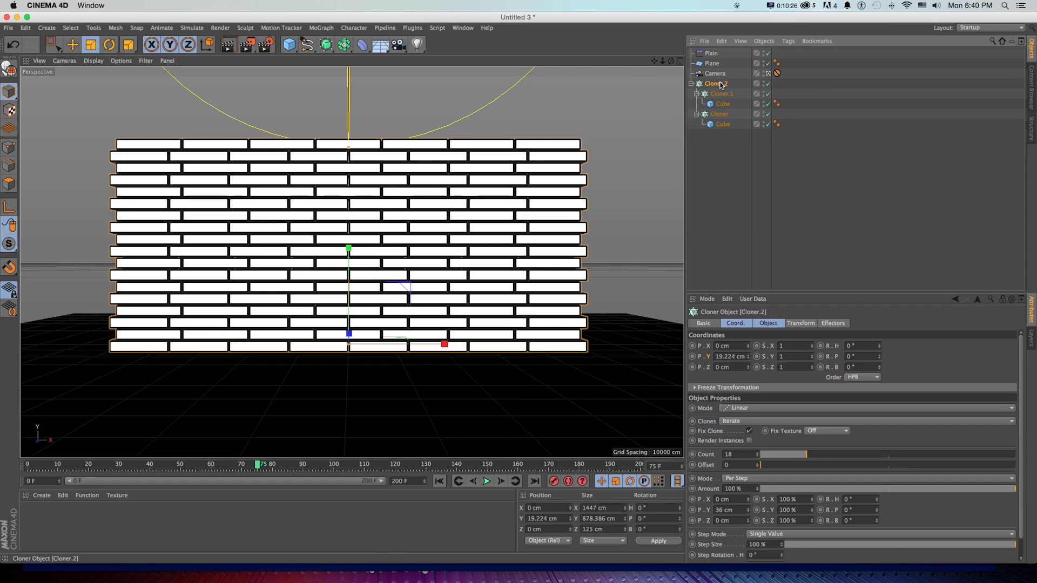
# Duplicate the Cloner.2 wall hierarchy and remove the Plain effector from the copy's two row cloners
pyautogui.keyDown('super'); pyautogui.moveTo(720, 87); pyautogui.dragTo(718, 76); pyautogui.keyUp('super')
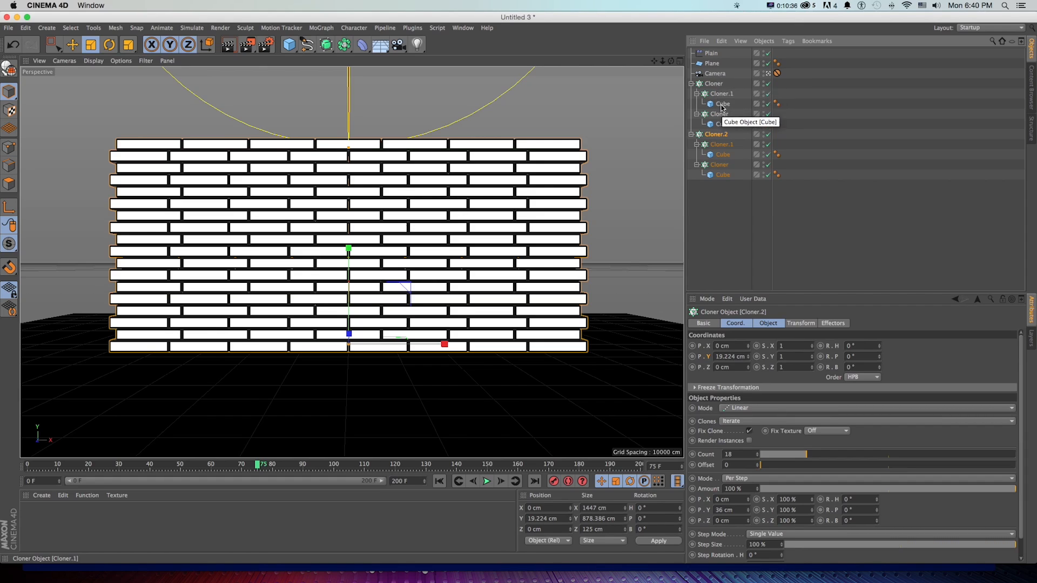
pyautogui.click(719, 115)
pyautogui.keyDown('super'); pyautogui.click(722, 95); pyautogui.keyUp('super')
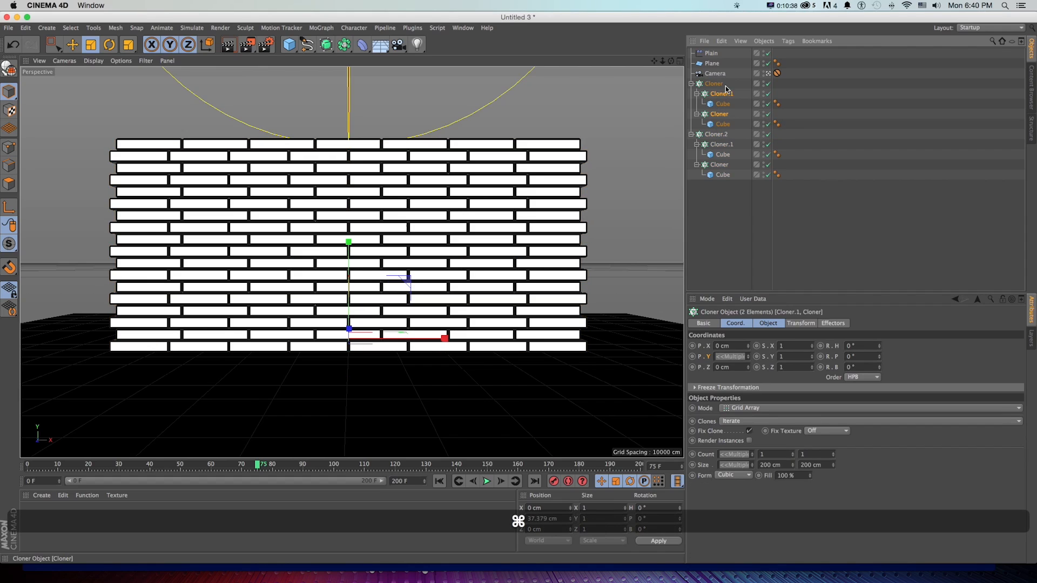
pyautogui.click(821, 323)
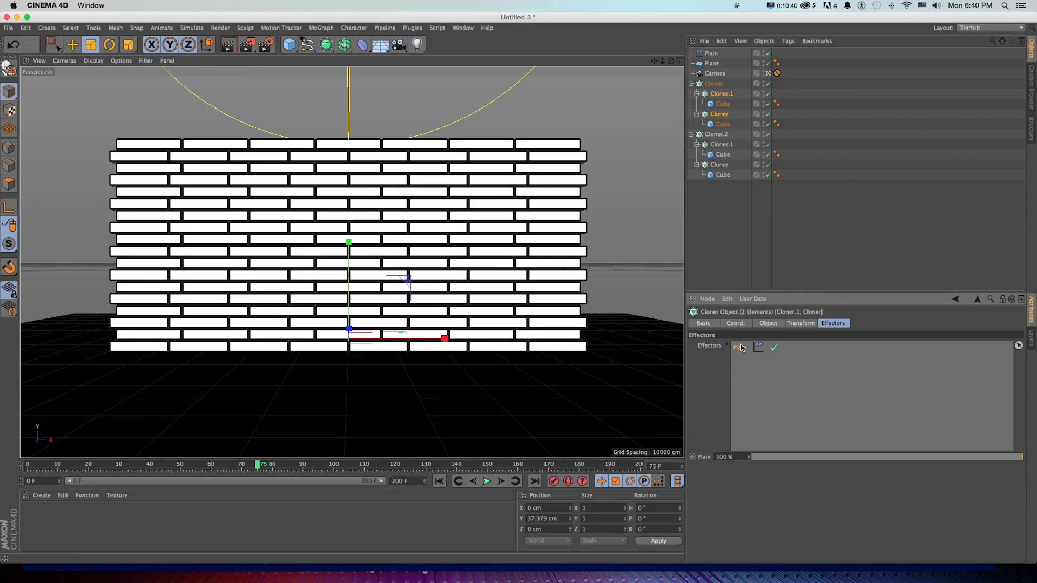
pyautogui.press('BackSpace')
# Disable the duplicated row cloners and open the basic properties of both cubes inside the original Cloner.2
pyautogui.click(710, 134)
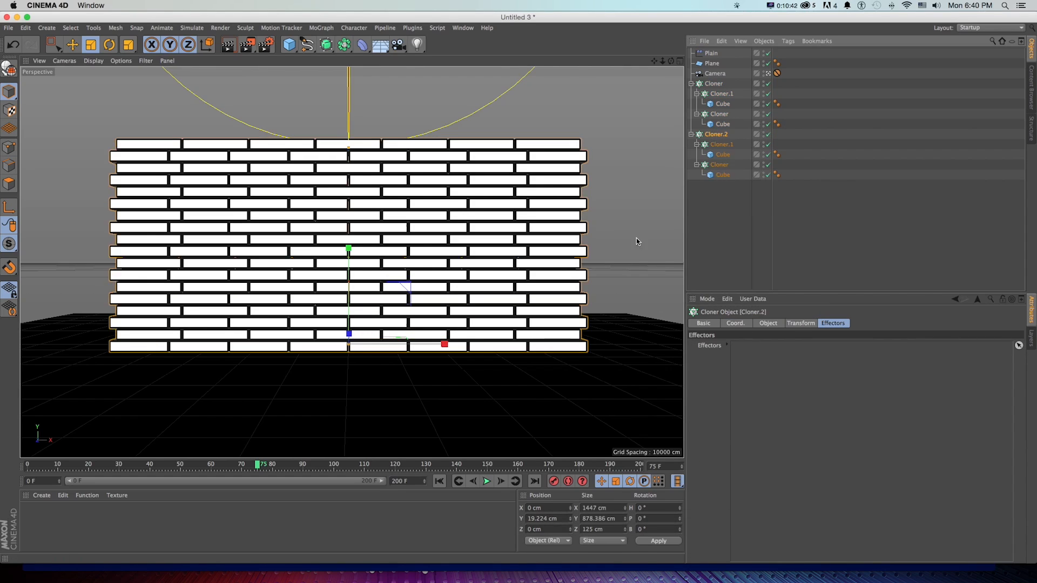
pyautogui.click(719, 155)
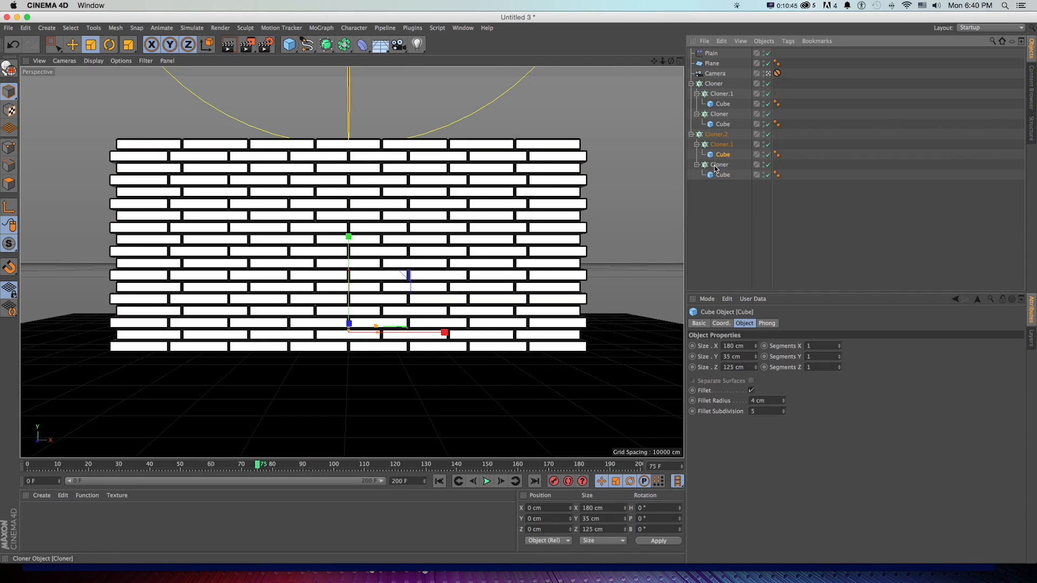
pyautogui.keyDown('ctrl'); pyautogui.click(711, 175); pyautogui.keyUp('ctrl')
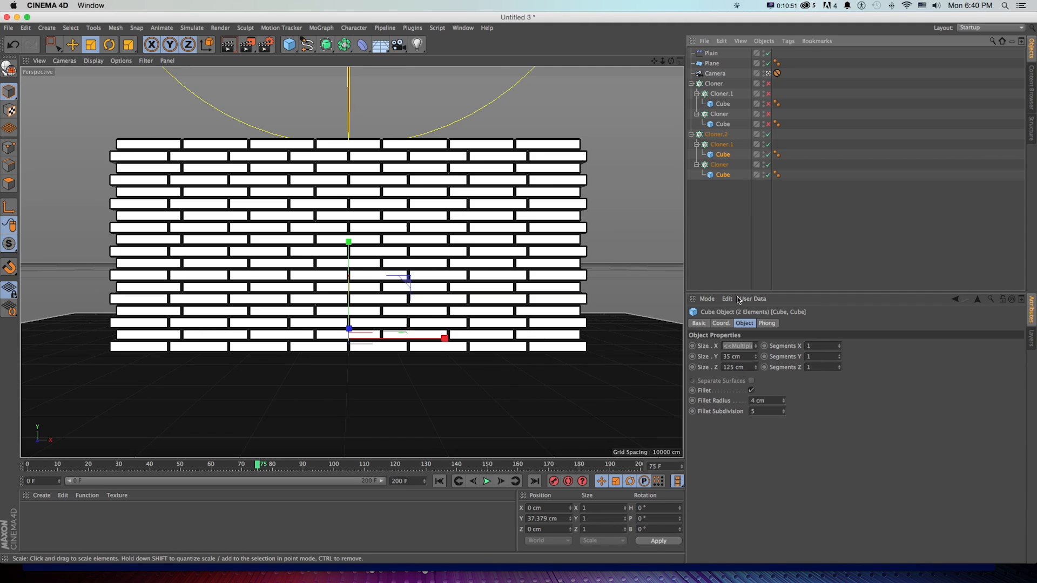
pyautogui.click(715, 137)
pyautogui.click(717, 154)
pyautogui.keyDown('ctrl'); pyautogui.click(717, 175); pyautogui.keyUp('ctrl')
pyautogui.click(699, 323)
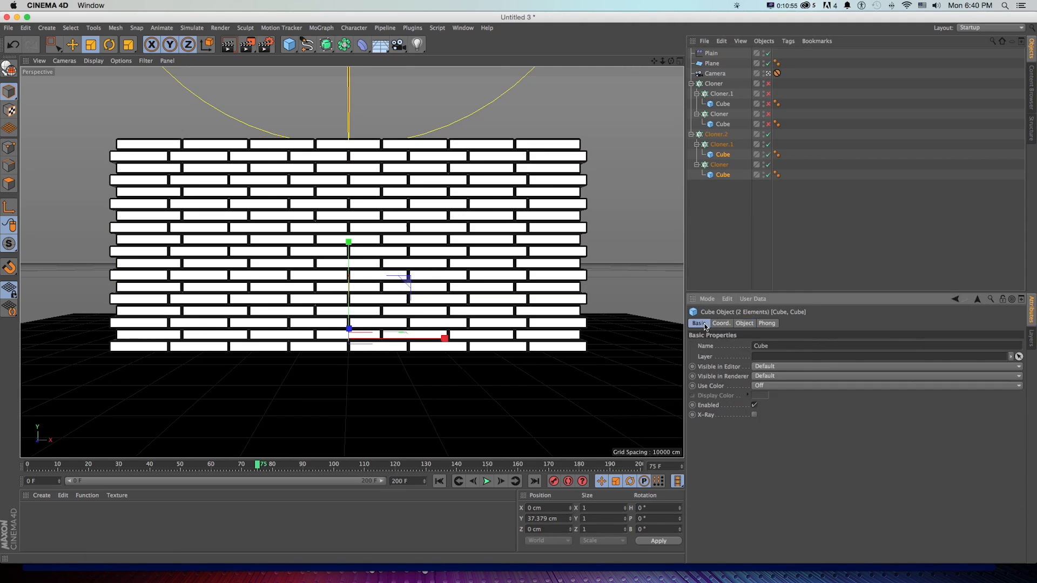
# Keyframe the original cubes' Enabled setting on at frame 75 and off at frame 76, and re-enable the duplicated row cloners
pyautogui.click(755, 406)
pyautogui.click(755, 406)
pyautogui.click(754, 406)
pyautogui.click(755, 406)
pyautogui.click(755, 406)
pyautogui.click(754, 406)
pyautogui.click(755, 405)
pyautogui.click(755, 406)
pyautogui.click(755, 406)
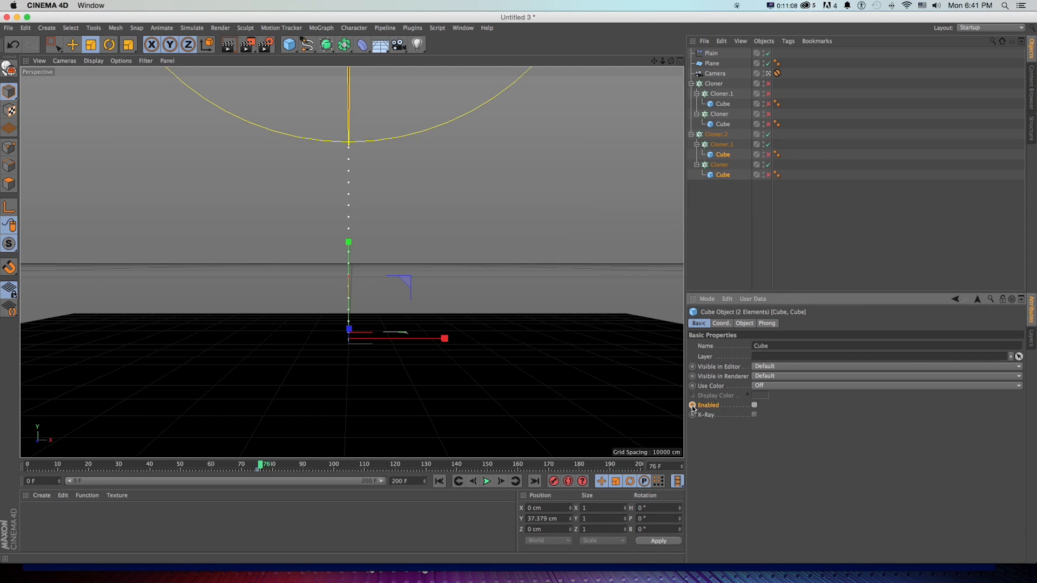
pyautogui.click(768, 155)
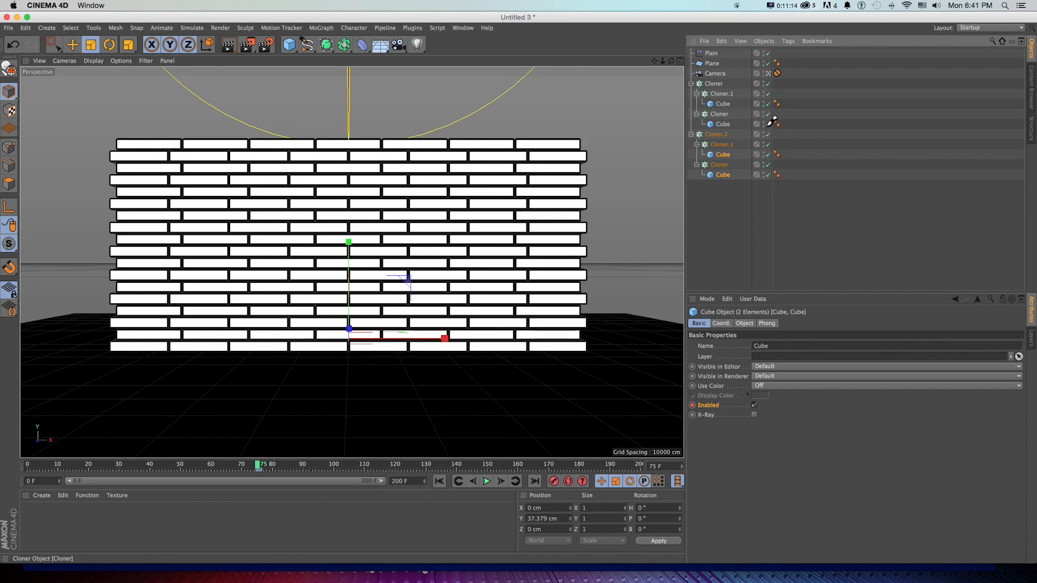
# Keyframe both duplicated cubes' Enabled setting off at frame 75 and on at frame 76, stepping between frames to compare the walls
pyautogui.click(714, 85)
pyautogui.click(722, 104)
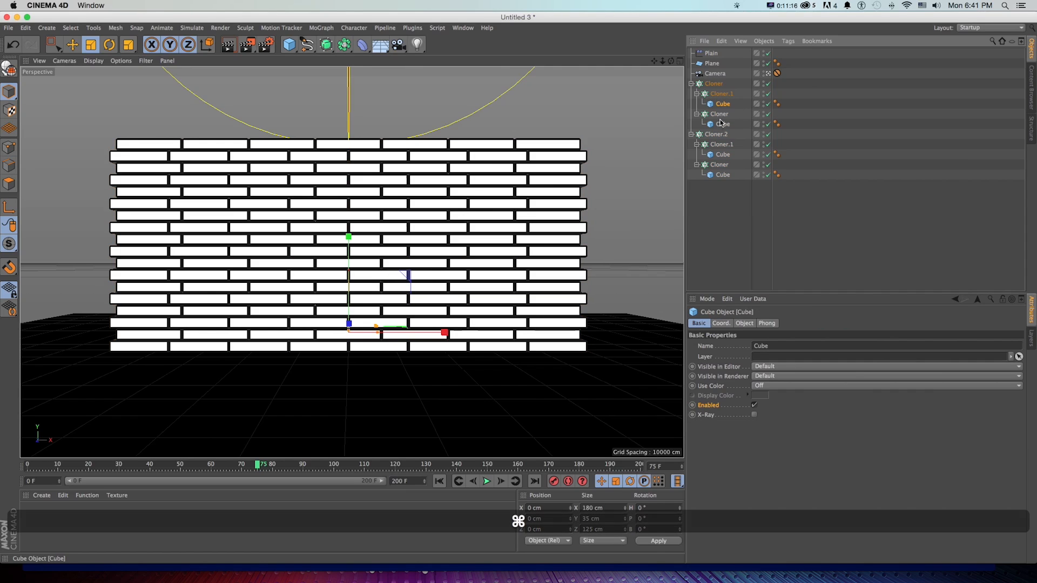
pyautogui.keyDown('super'); pyautogui.click(720, 124); pyautogui.keyUp('super')
pyautogui.click(754, 406)
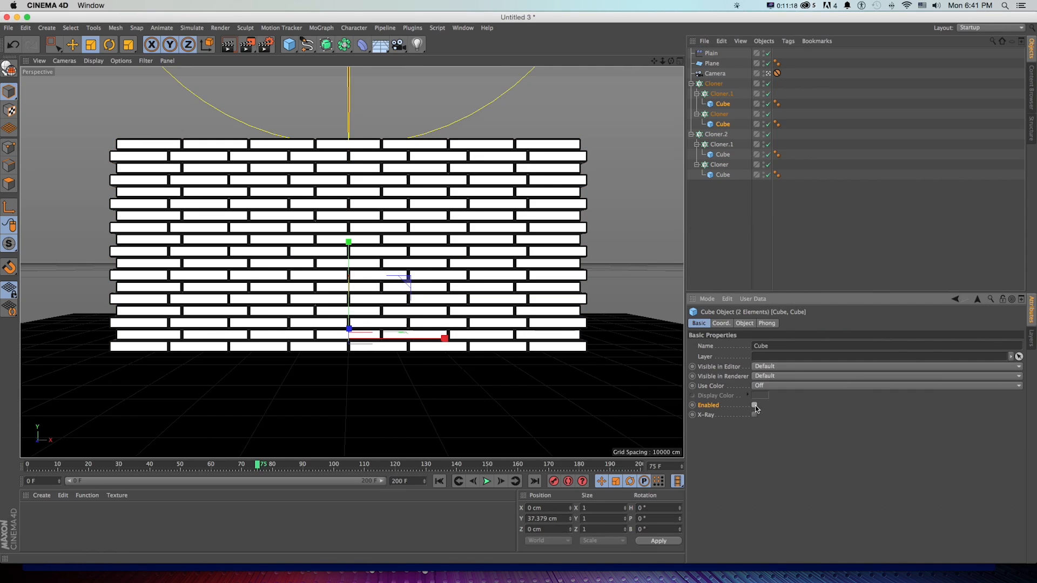
pyautogui.press('g')
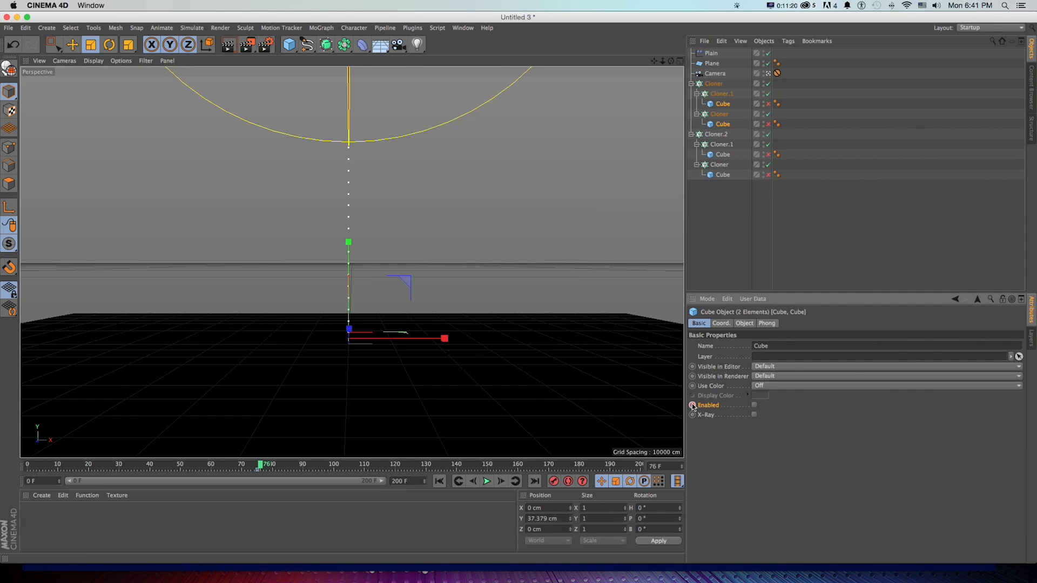
pyautogui.click(753, 404)
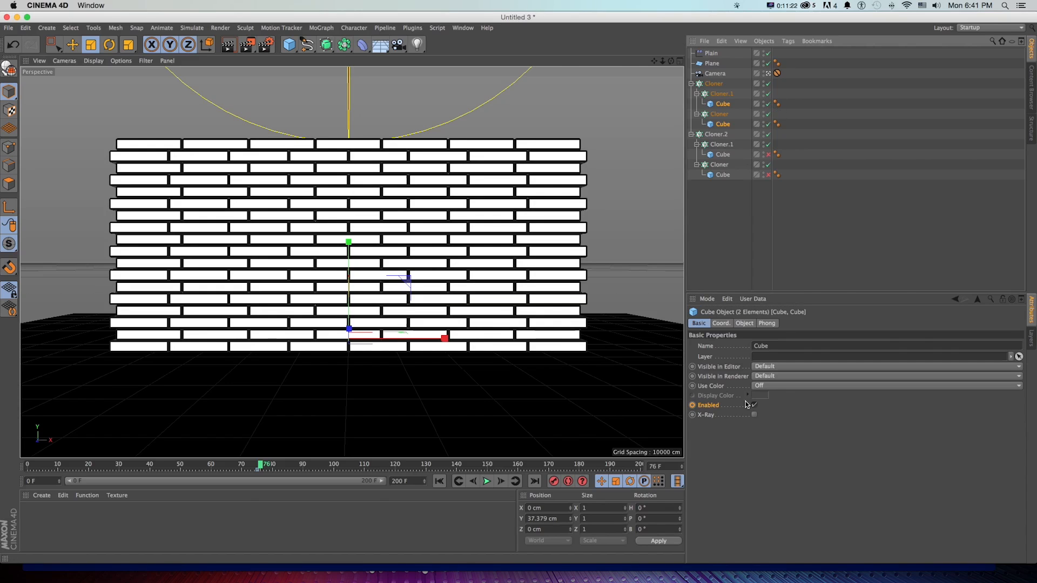
pyautogui.keyDown('ctrl'); pyautogui.click(693, 405); pyautogui.keyUp('ctrl')
pyautogui.press('f')
pyautogui.press('g')
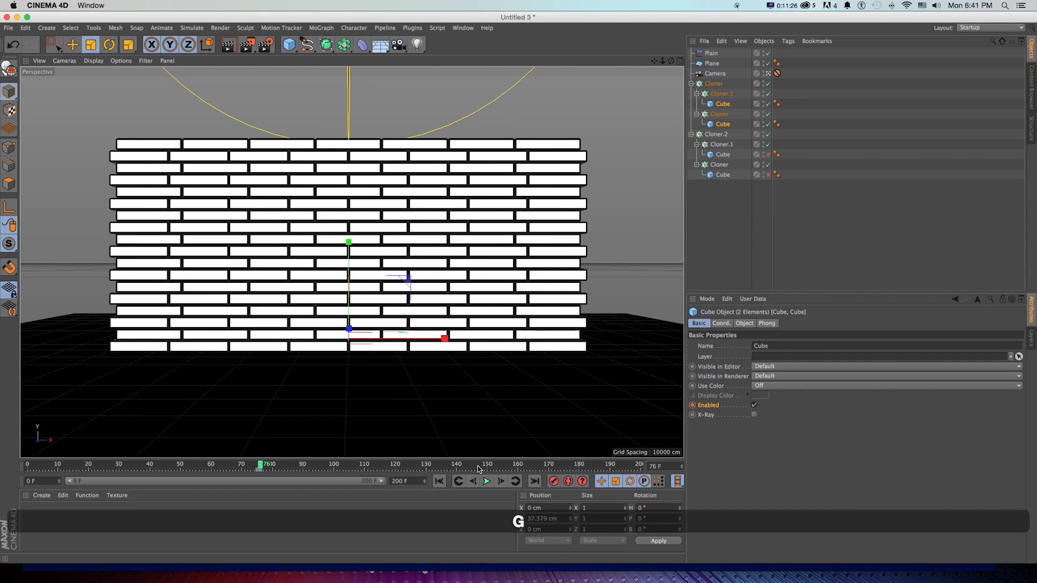
pyautogui.press('f')
pyautogui.press('g')
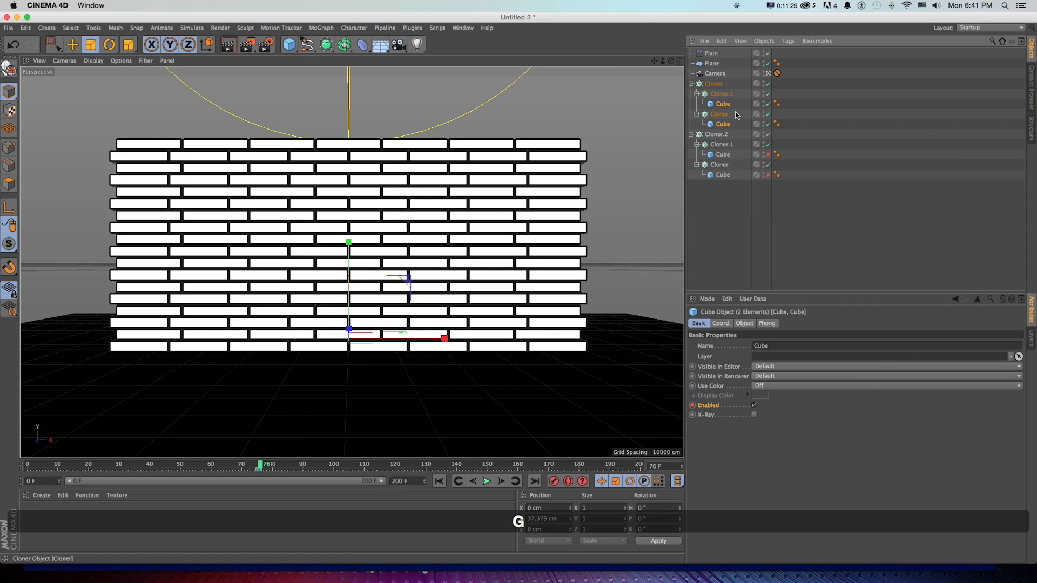
# Add a Rigid Body tag to both cubes inside the first Cloner's two row cloners
pyautogui.click(724, 103)
pyautogui.keyDown('shift'); pyautogui.click(724, 103); pyautogui.keyUp('shift')
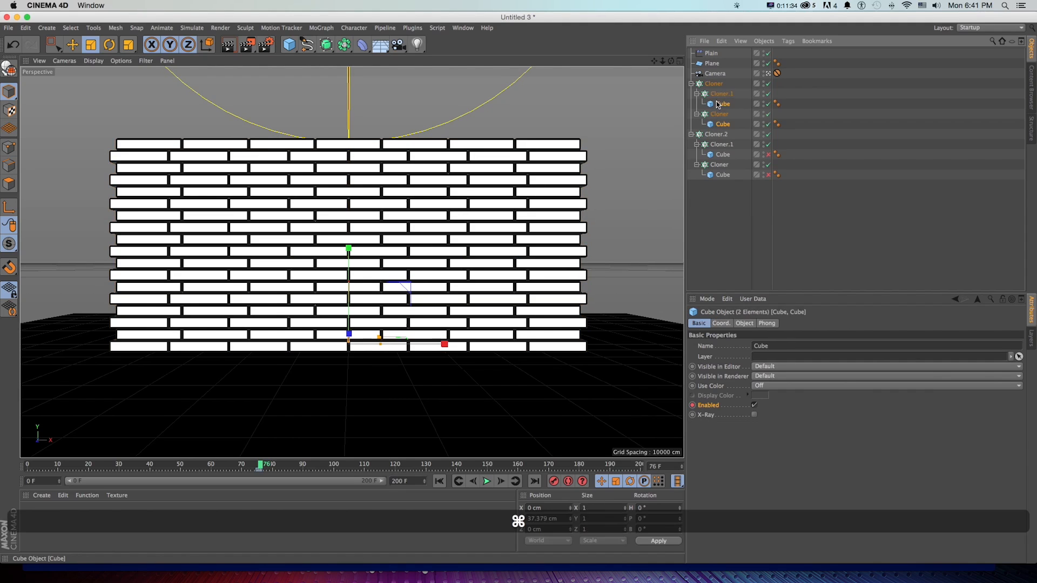
pyautogui.click(737, 235)
pyautogui.click(720, 123)
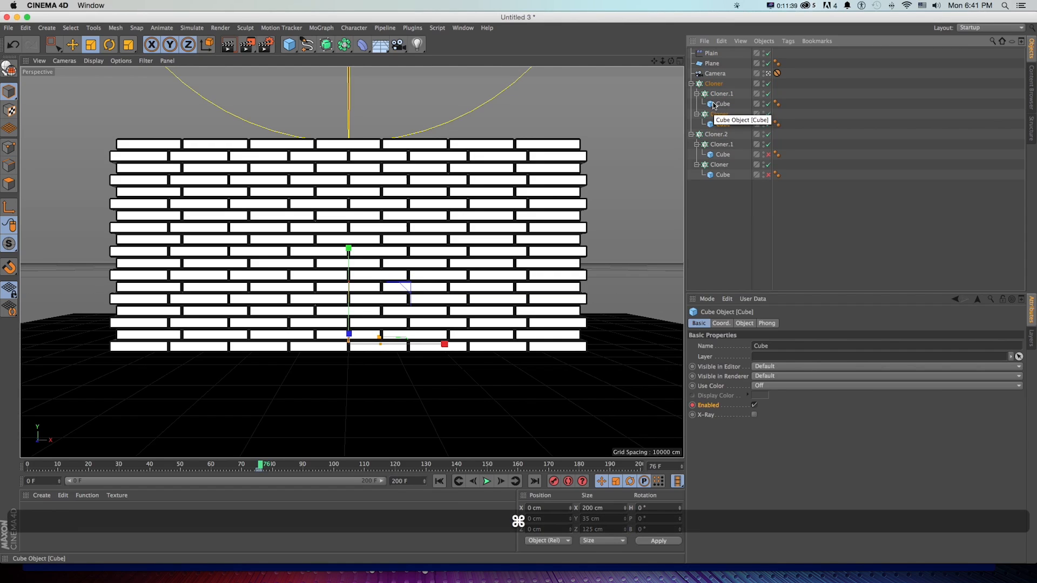
pyautogui.keyDown('super'); pyautogui.click(714, 106); pyautogui.keyUp('super')
pyautogui.rightClick(714, 106)
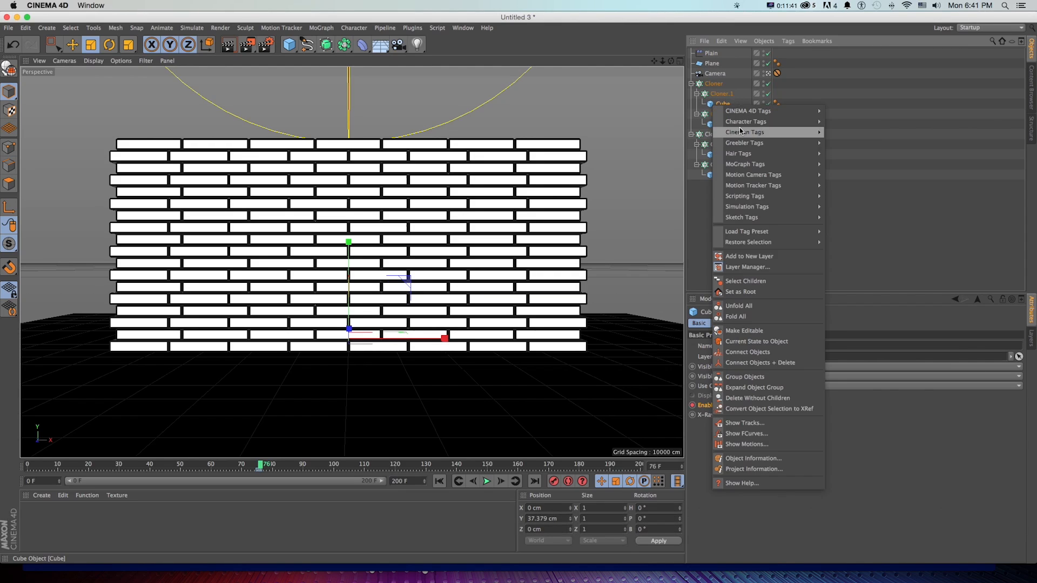
pyautogui.moveTo(749, 210)
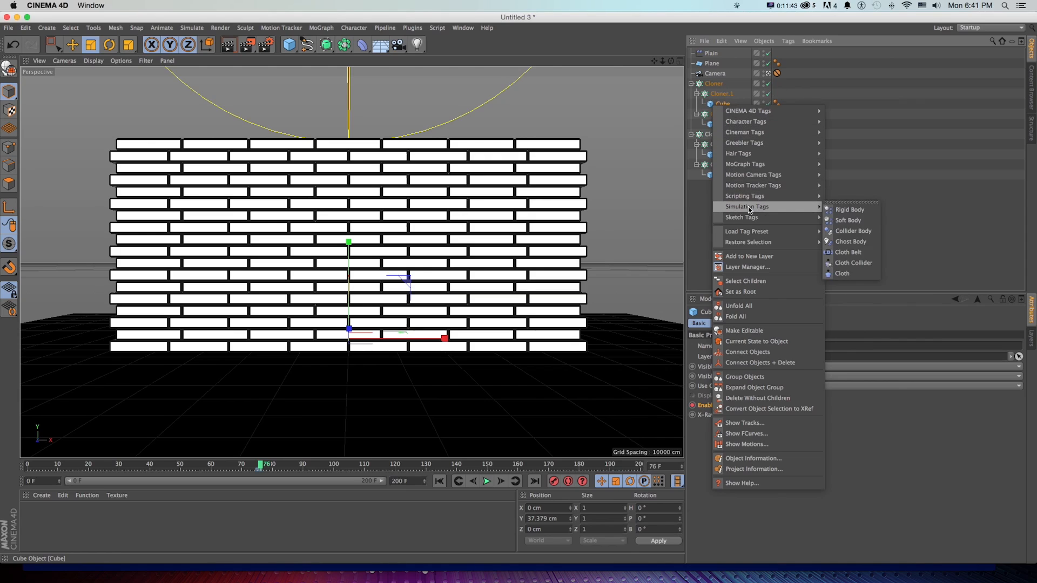
pyautogui.click(850, 210)
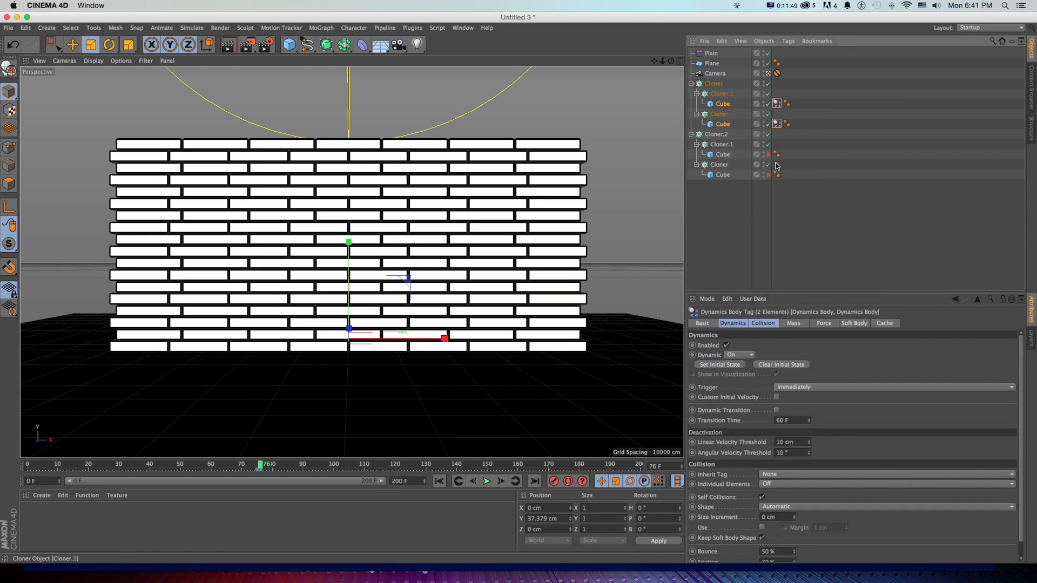
pyautogui.moveTo(877, 293); pyautogui.dragTo(883, 258)
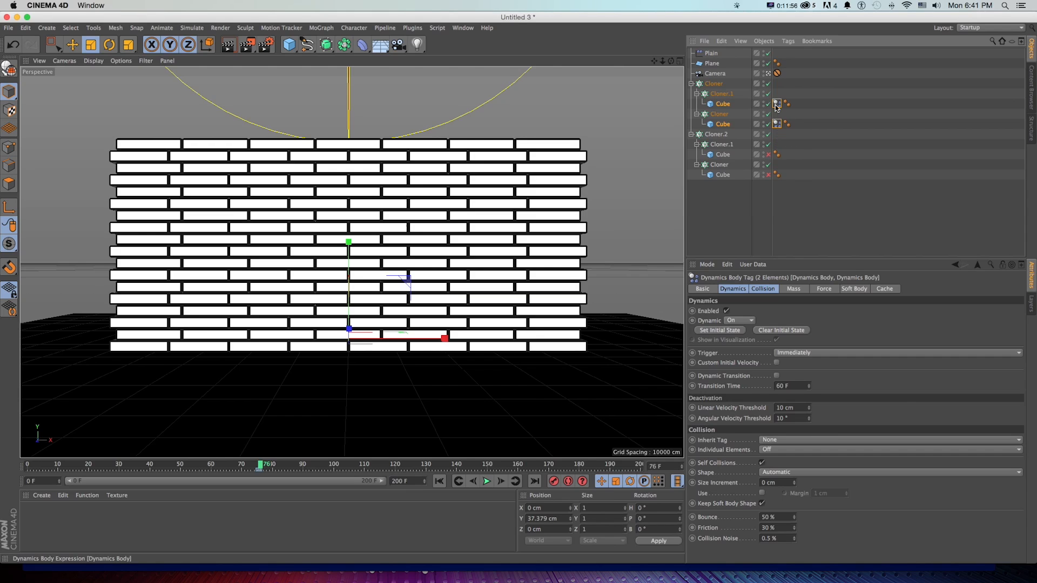
# Set the trigger of both cubes' Rigid Body tags to On Collision and test playback around frame 76
pyautogui.click(491, 482)
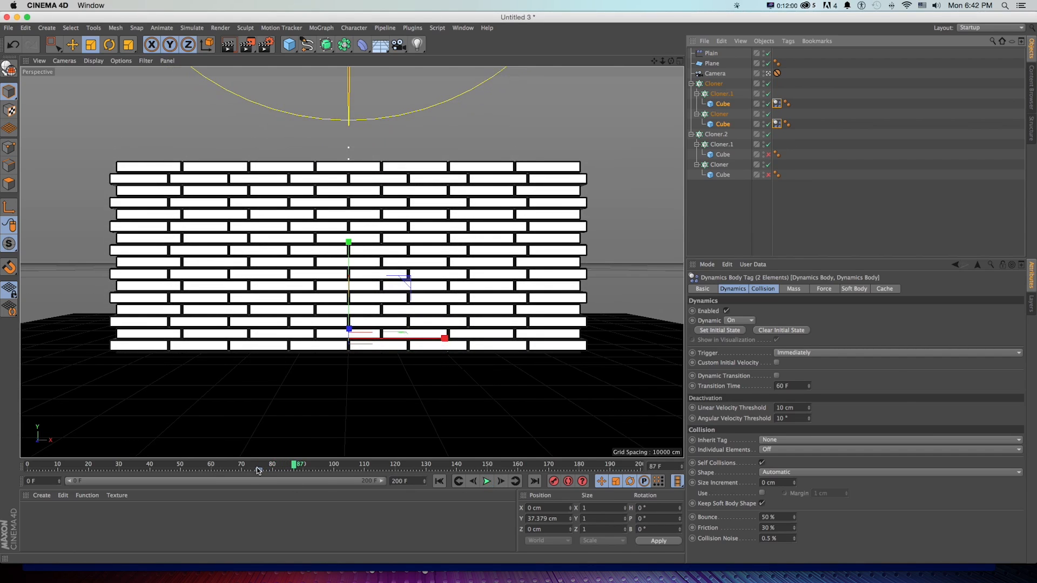
pyautogui.click(260, 467)
pyautogui.press('f')
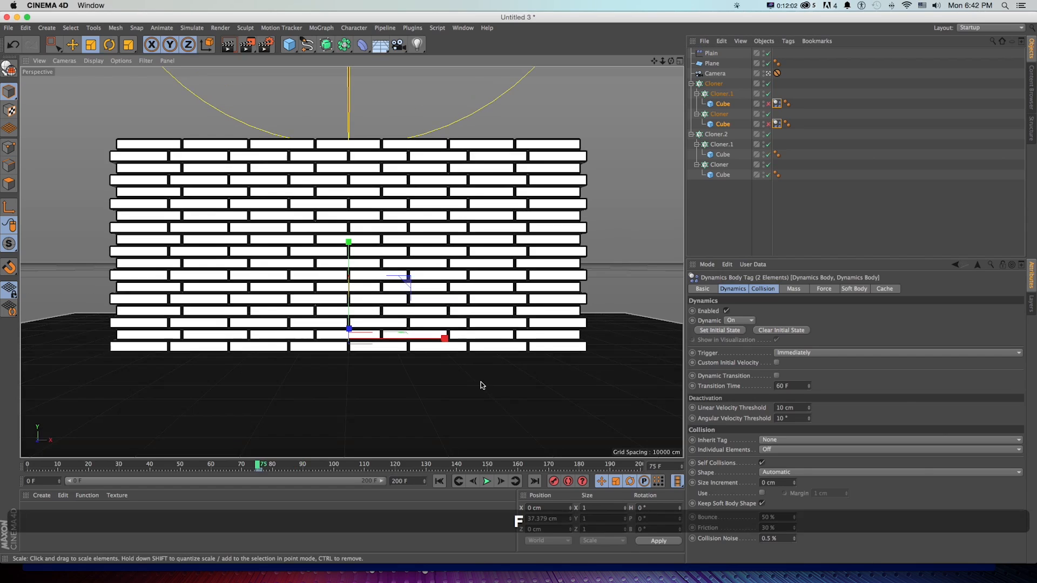
pyautogui.click(798, 355)
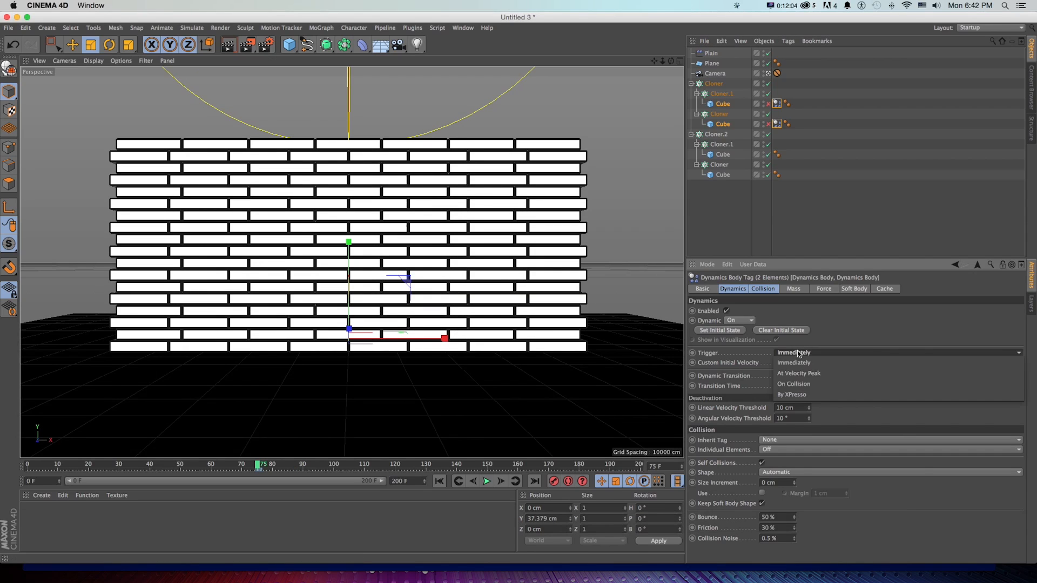
pyautogui.click(804, 384)
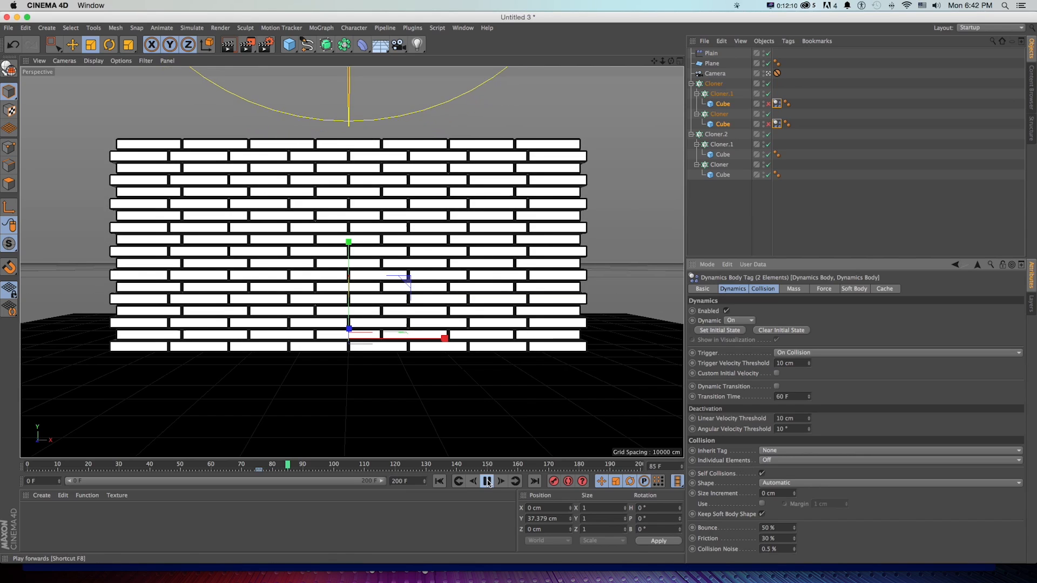
pyautogui.click(262, 467)
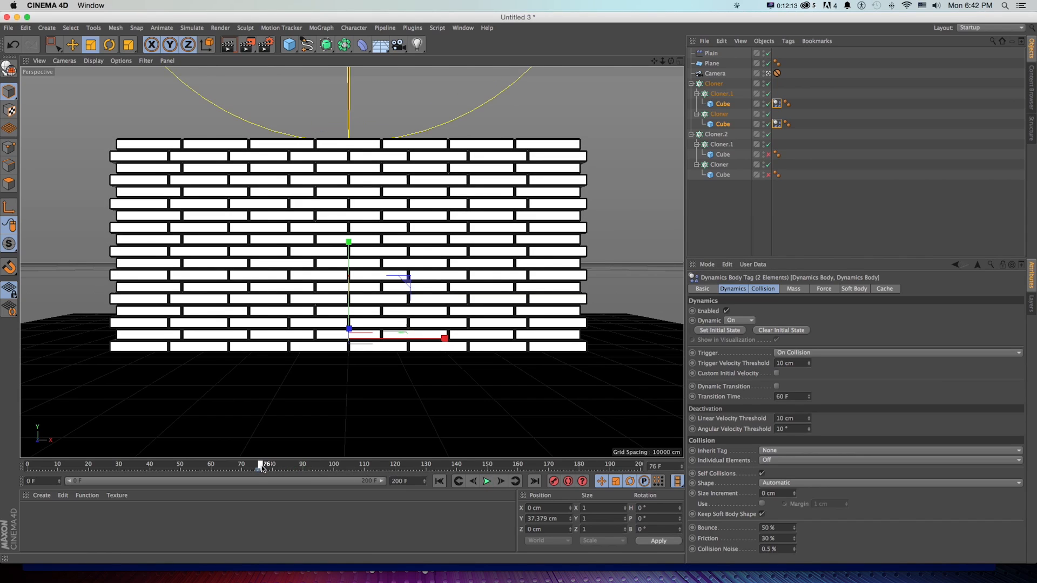
# Add a Collider Body tag to the floor plane, play the animation from the start and return to frame 75
pyautogui.moveTo(713, 65); pyautogui.dragTo(715, 71)
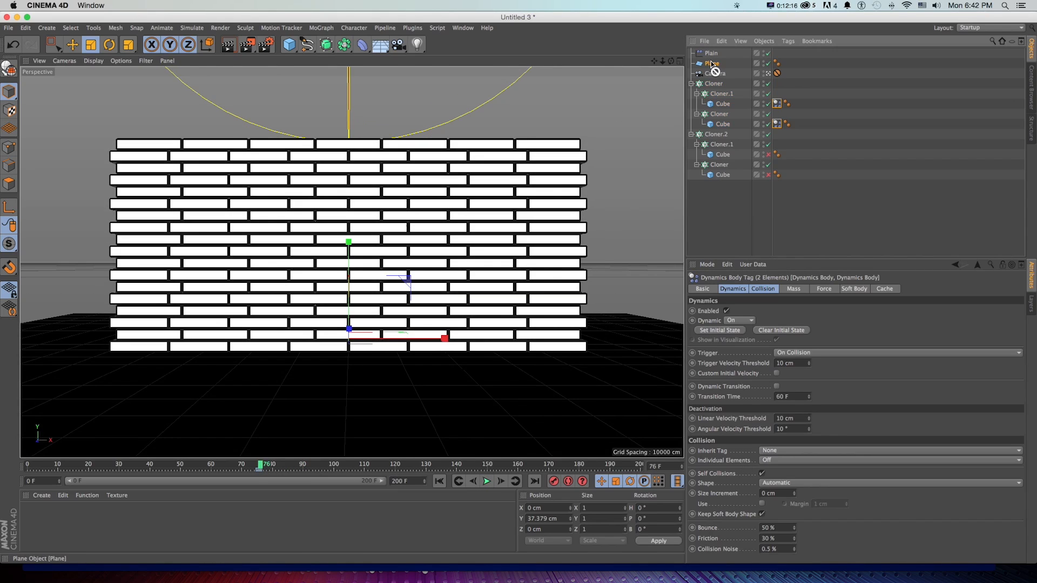
pyautogui.rightClick(707, 66)
pyautogui.moveTo(756, 168)
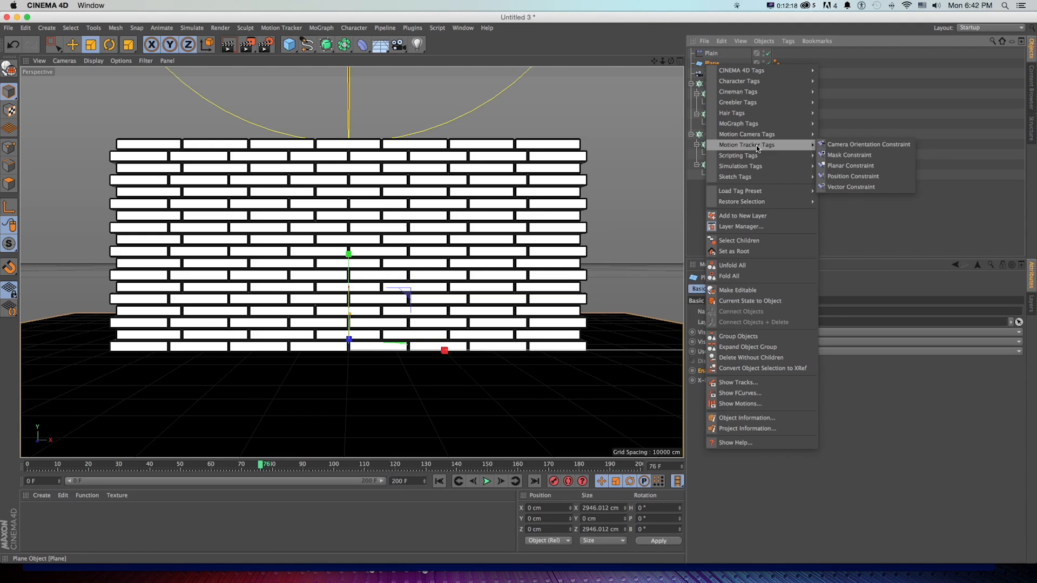
pyautogui.click(846, 191)
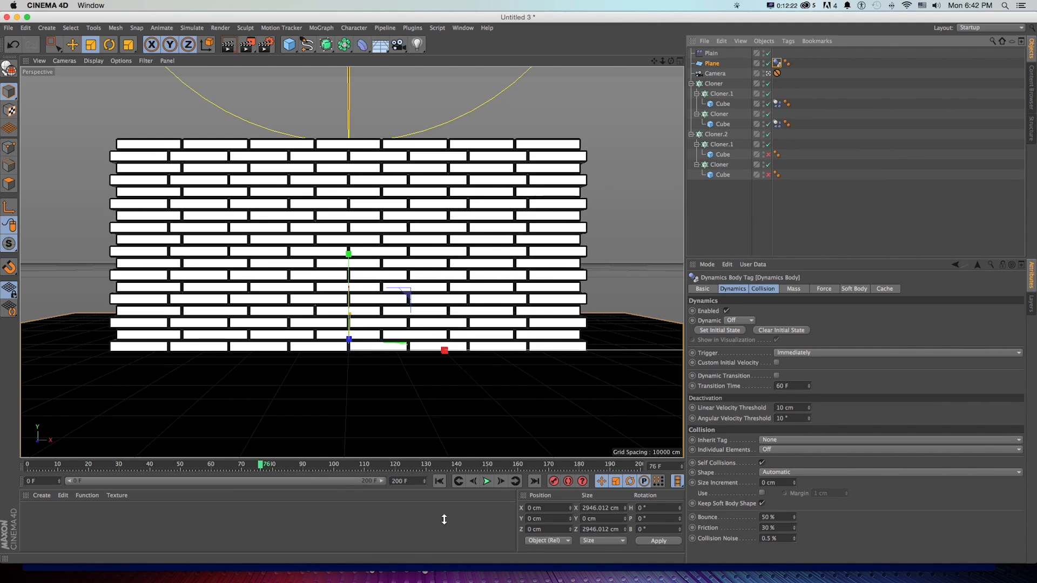
pyautogui.hotkey('shift', 'f')
pyautogui.click(488, 481)
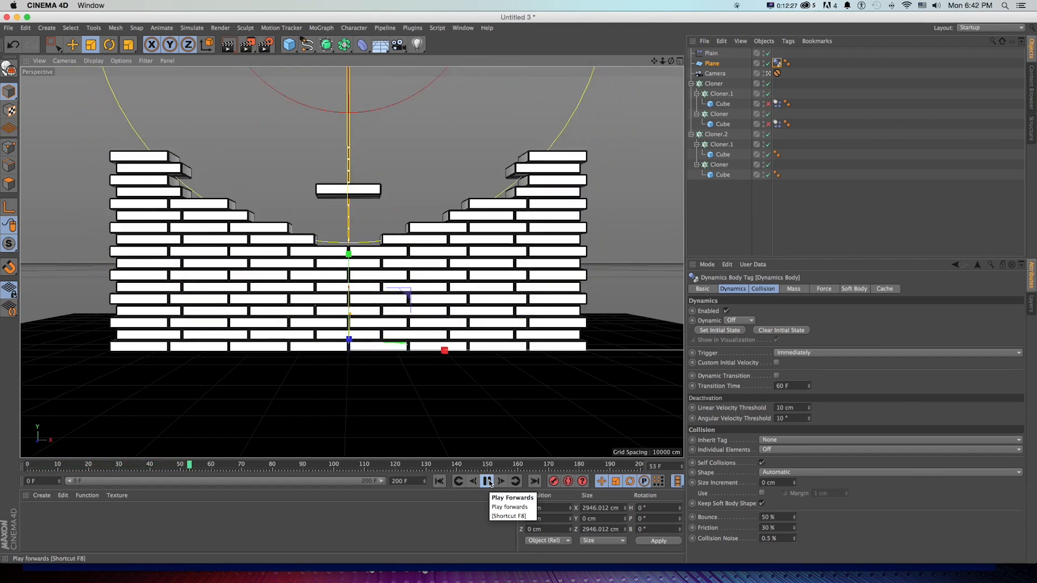
pyautogui.click(487, 481)
pyautogui.moveTo(253, 467); pyautogui.dragTo(259, 466)
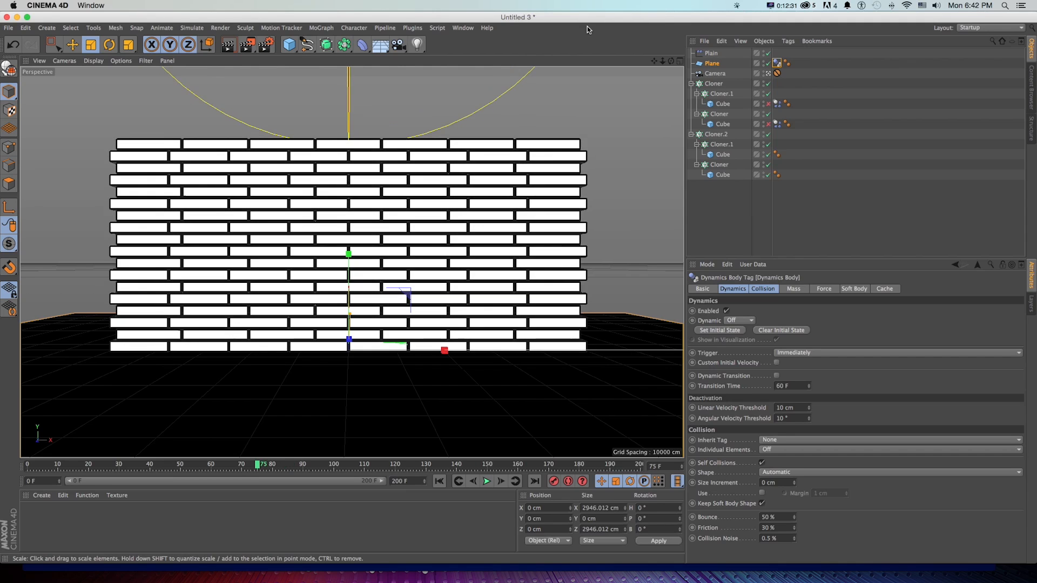
# Switch to QuickTime Player, review the brick motion in MoGraph_Bricks_C4D_02.mov, and return to CINEMA 4D
pyautogui.press('super+Tab')
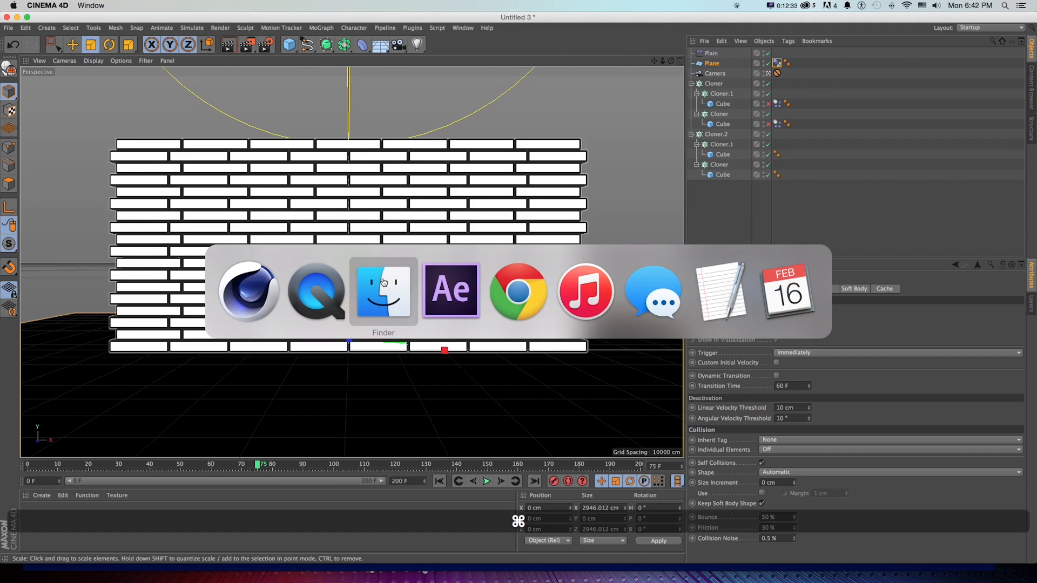
pyautogui.press('space')
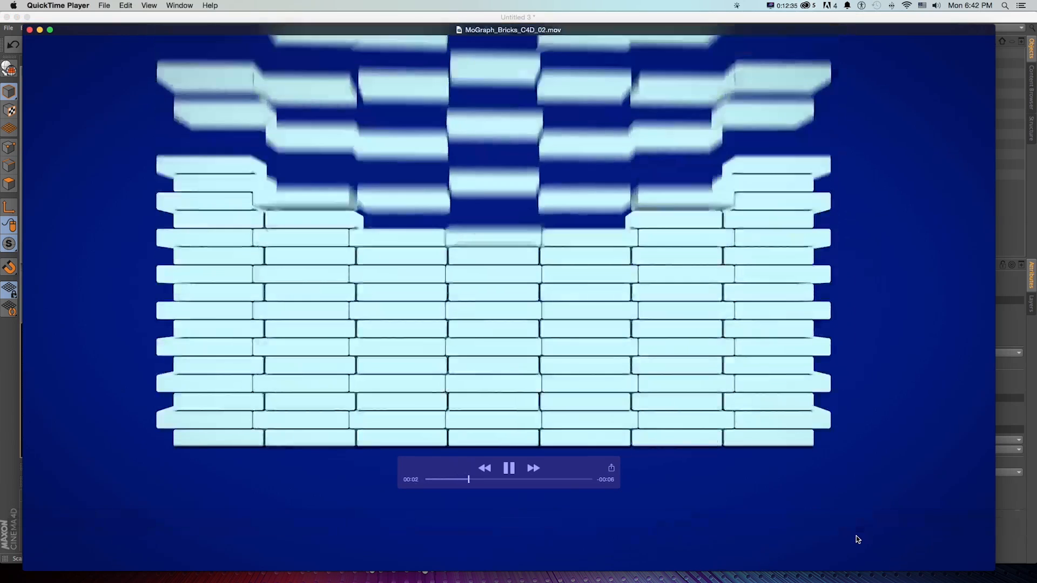
pyautogui.press('space')
pyautogui.moveTo(453, 484); pyautogui.dragTo(494, 482)
pyautogui.press('super+Tab')
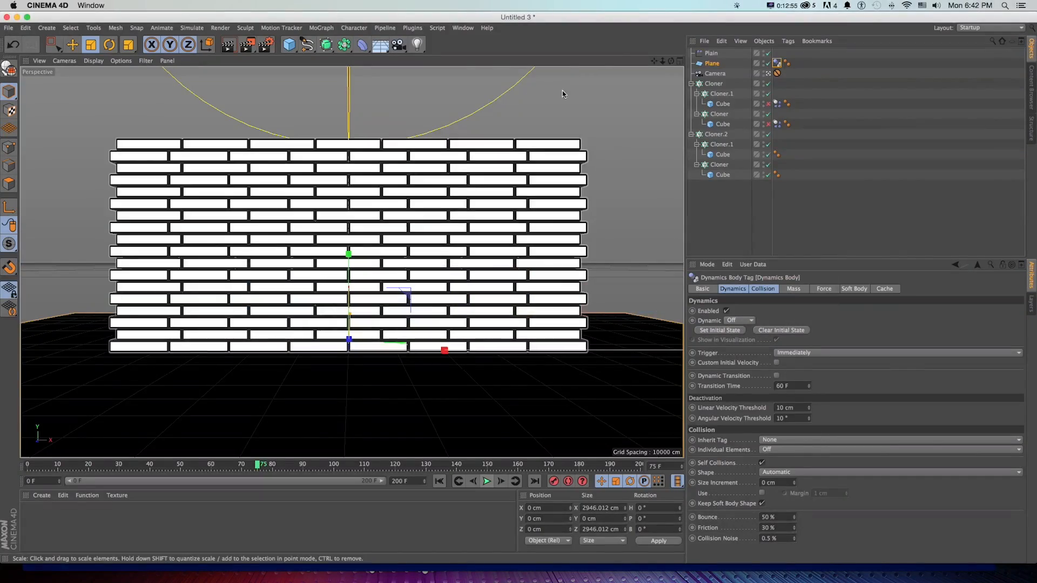
# Add a sphere, scale it to about 640 cm across and place it behind the wall at about Z 530 cm
pyautogui.keyDown('alt'); pyautogui.moveTo(562, 94); pyautogui.dragTo(398, 81); pyautogui.keyUp('alt')
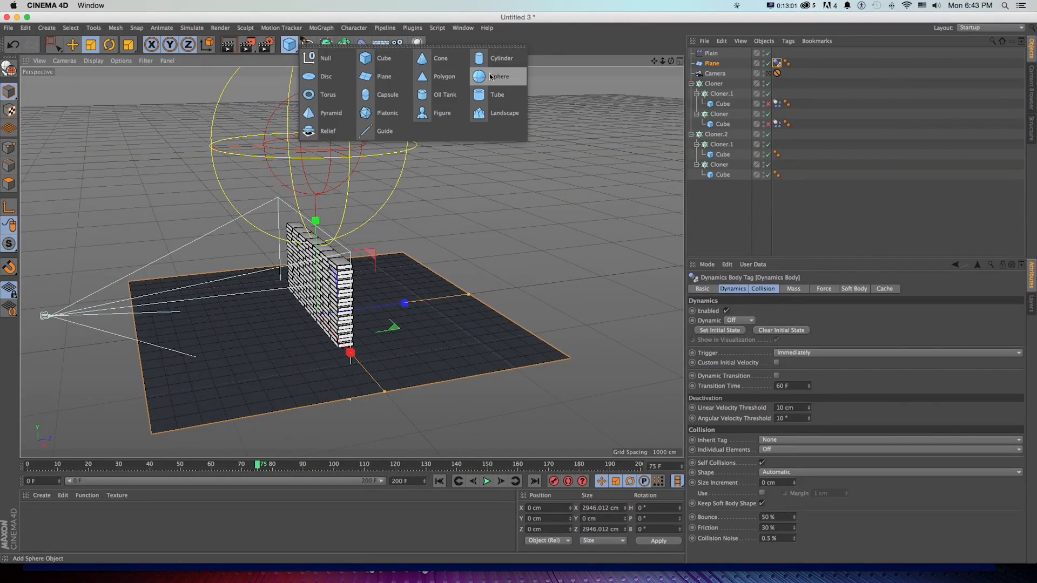
pyautogui.moveTo(491, 76); pyautogui.dragTo(490, 76)
pyautogui.moveTo(461, 280); pyautogui.dragTo(313, 303)
pyautogui.moveTo(606, 271); pyautogui.dragTo(610, 270)
pyautogui.press('e')
pyautogui.moveTo(398, 302)
pyautogui.mouseDown()
pyautogui.moveTo(464, 294)
pyautogui.moveTo(422, 293)
pyautogui.moveTo(454, 286)
pyautogui.moveTo(450, 297)
pyautogui.moveTo(418, 301)
pyautogui.mouseUp()
pyautogui.press('t')
pyautogui.press('e')
# Keyframe the sphere's Z position at about 530 cm on frame 75 and about -481 cm on frame 90
pyautogui.rightClick(710, 56)
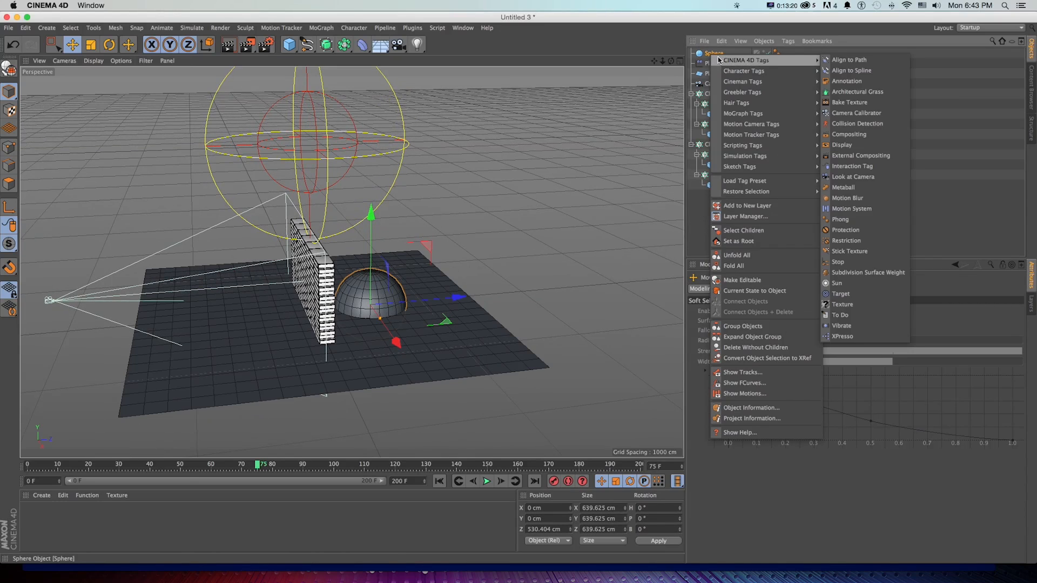
pyautogui.click(704, 55)
pyautogui.click(720, 290)
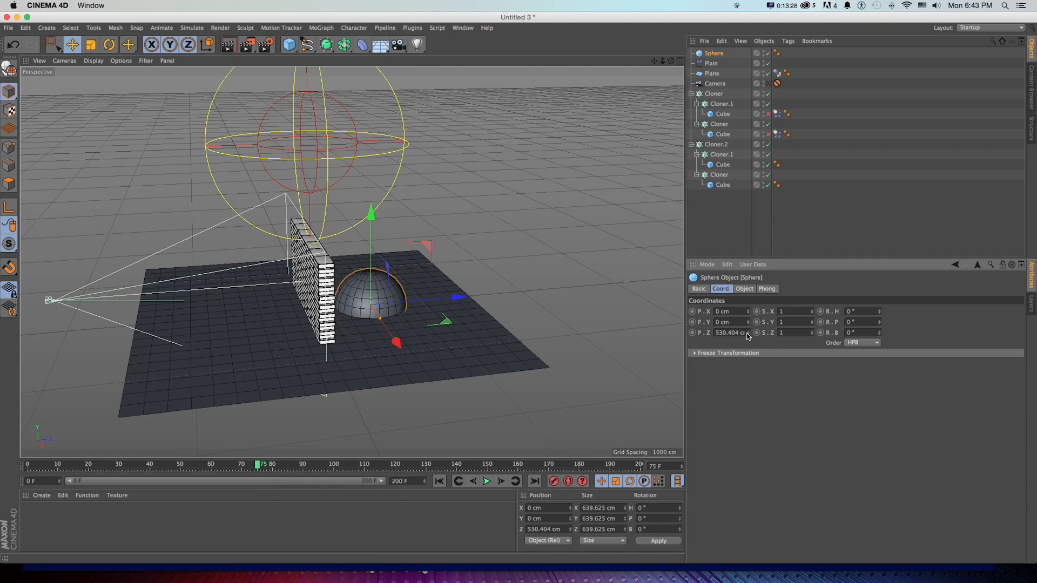
pyautogui.moveTo(748, 333); pyautogui.dragTo(748, 566)
pyautogui.press('super+z')
pyautogui.click(302, 465)
pyautogui.moveTo(458, 297); pyautogui.dragTo(349, 307)
pyautogui.keyDown('ctrl'); pyautogui.click(692, 333); pyautogui.keyUp('ctrl')
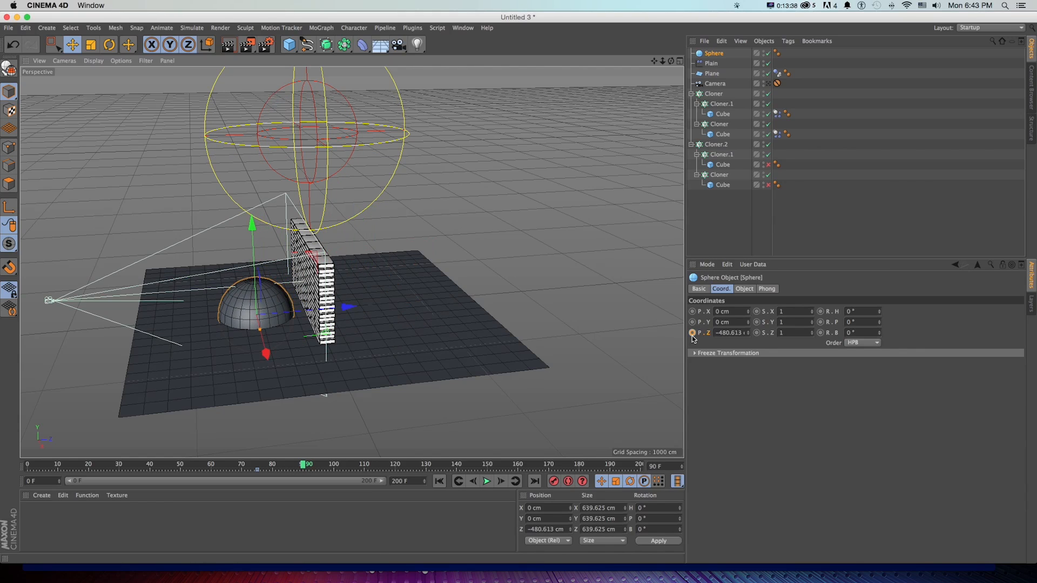
# Play the sphere's move through the wall and check its position at frame 83
pyautogui.click(246, 466)
pyautogui.click(486, 481)
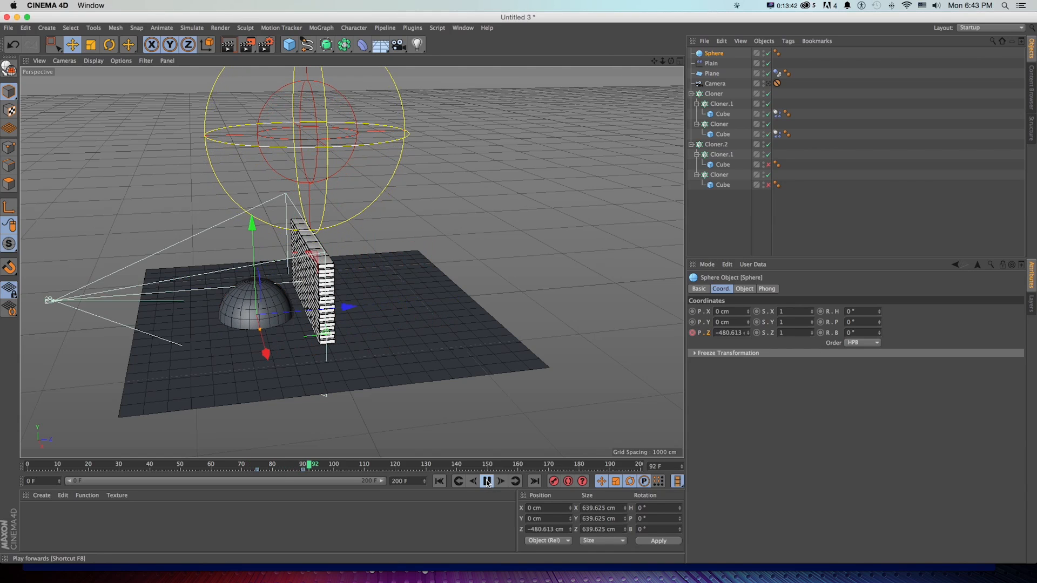
pyautogui.click(284, 466)
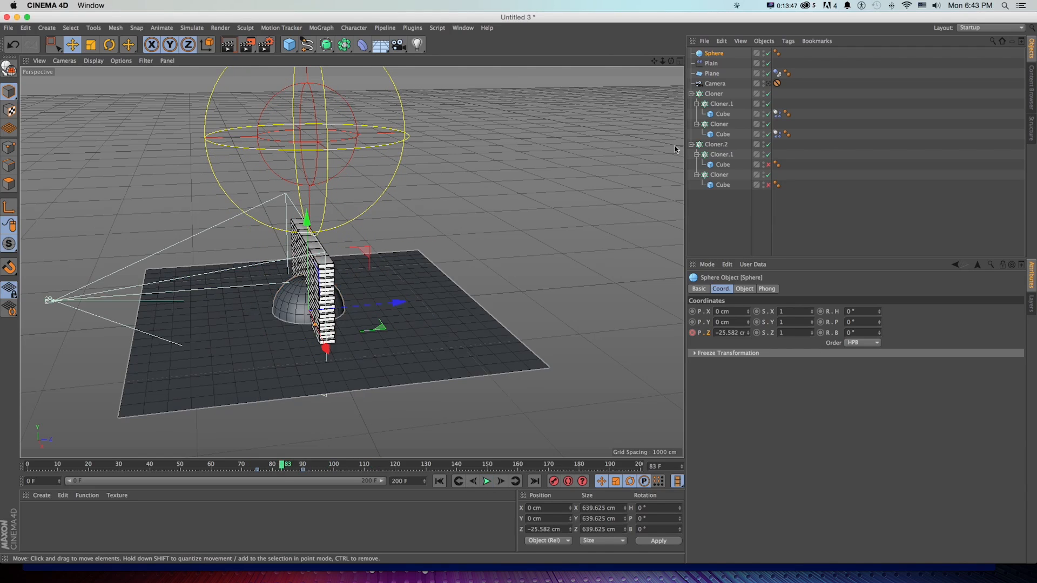
# Add a Collider Body tag to the sphere, play the brick collision from the start and rewind
pyautogui.rightClick(713, 54)
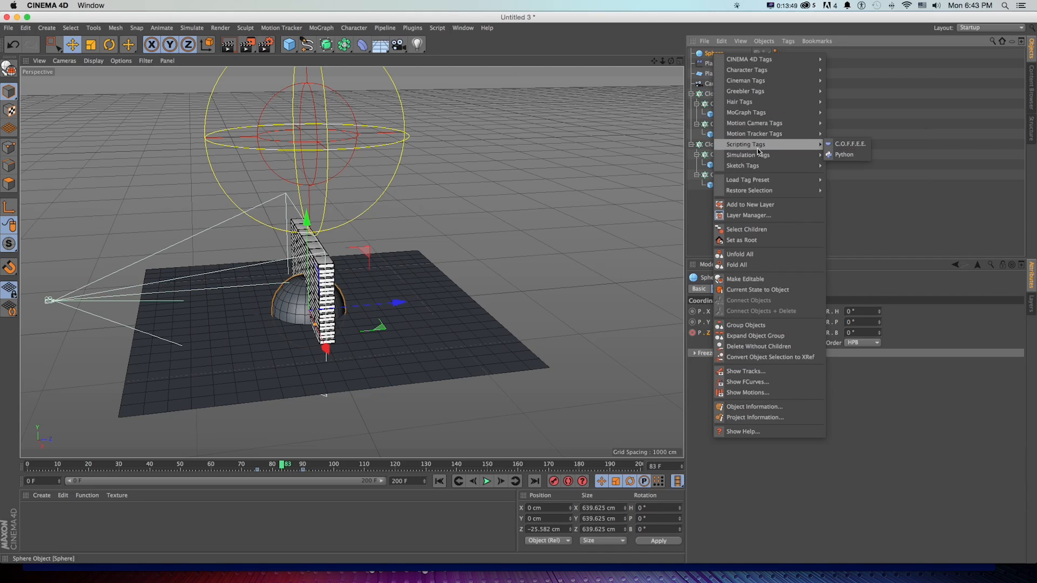
pyautogui.moveTo(757, 157)
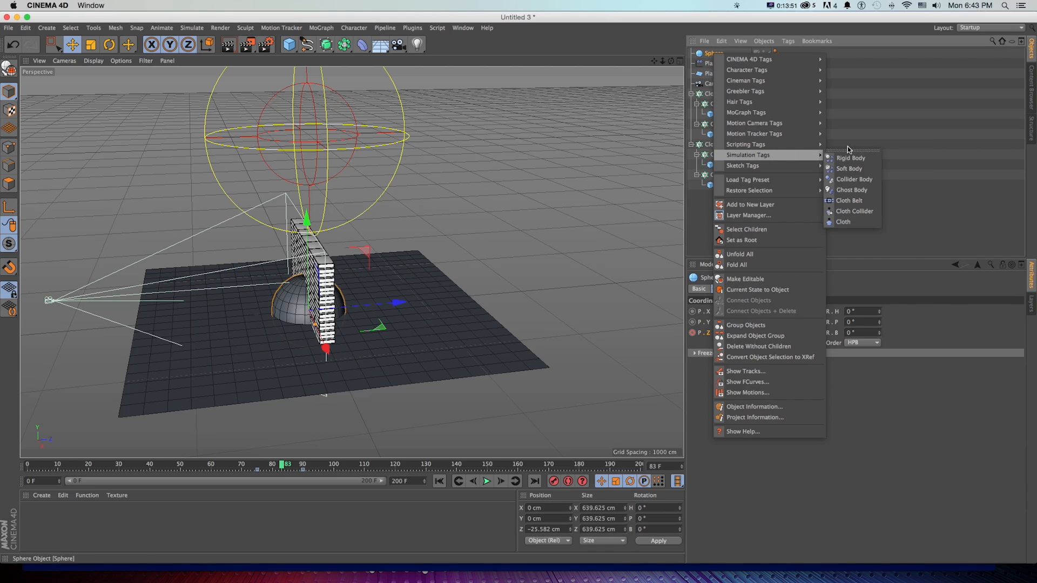
pyautogui.click(844, 180)
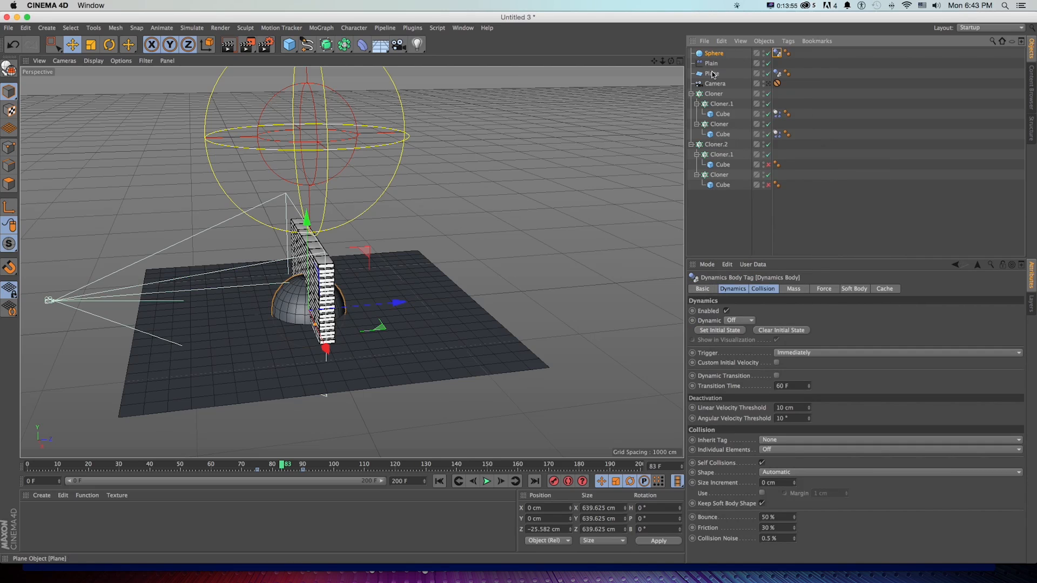
pyautogui.hotkey('shift', 'f')
pyautogui.click(486, 483)
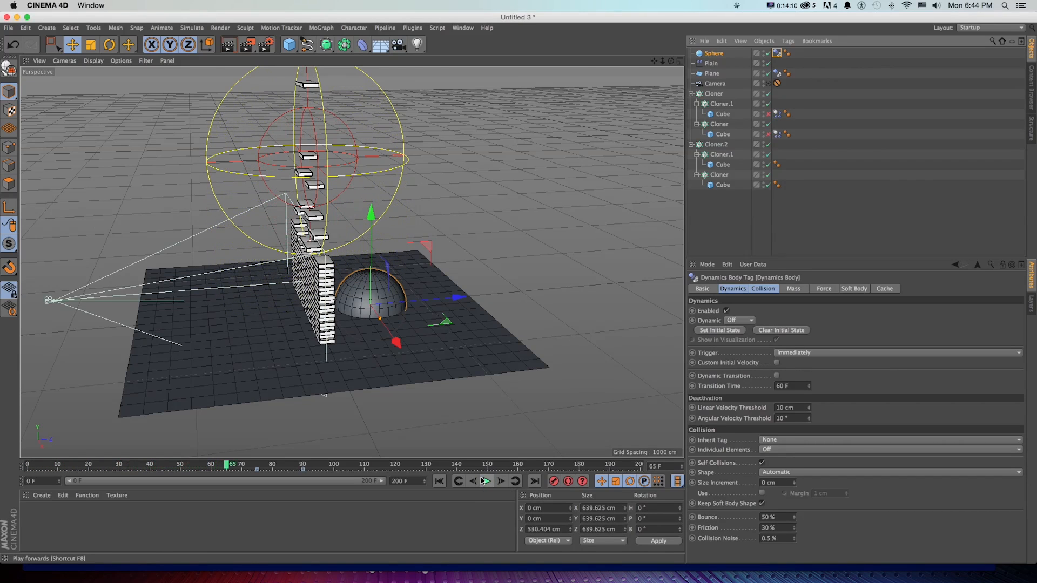
pyautogui.click(485, 481)
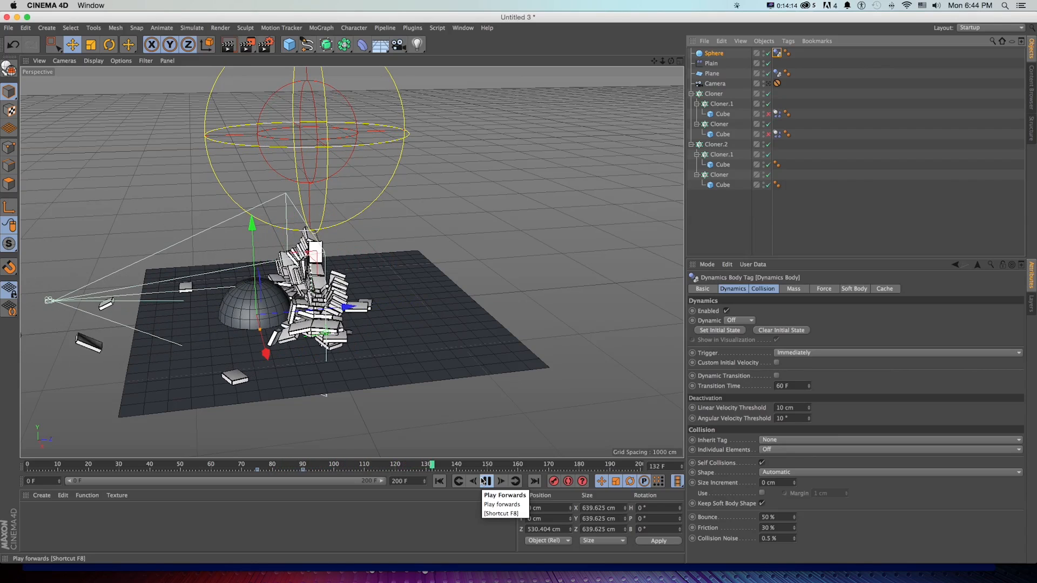
pyautogui.click(483, 481)
pyautogui.hotkey('shift', 'f')
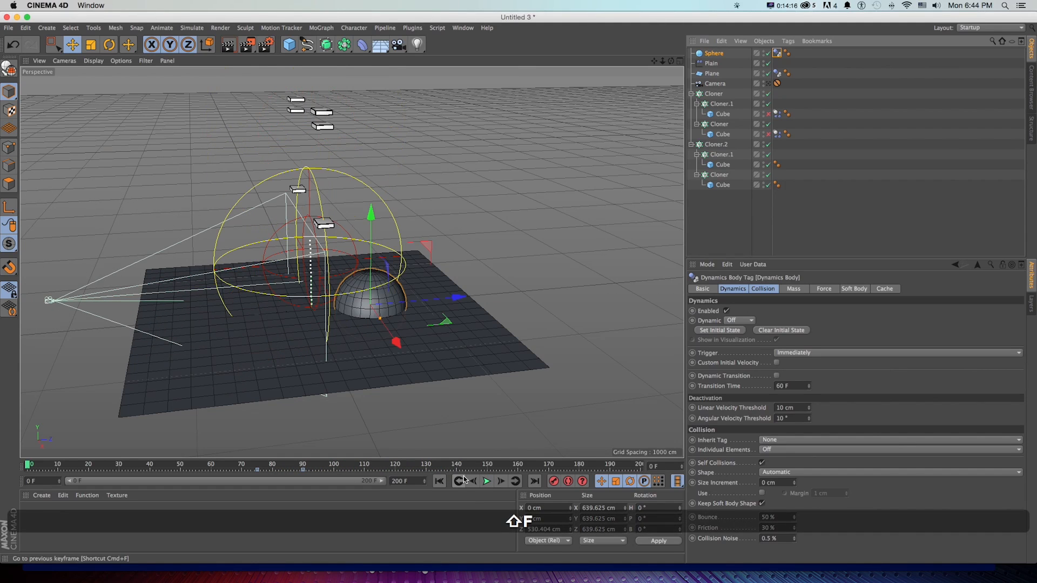
# Enlarge the sphere to about 841 cm across at frame 75 and replay the collision from the start
pyautogui.moveTo(282, 466); pyautogui.dragTo(258, 466)
pyautogui.press('e')
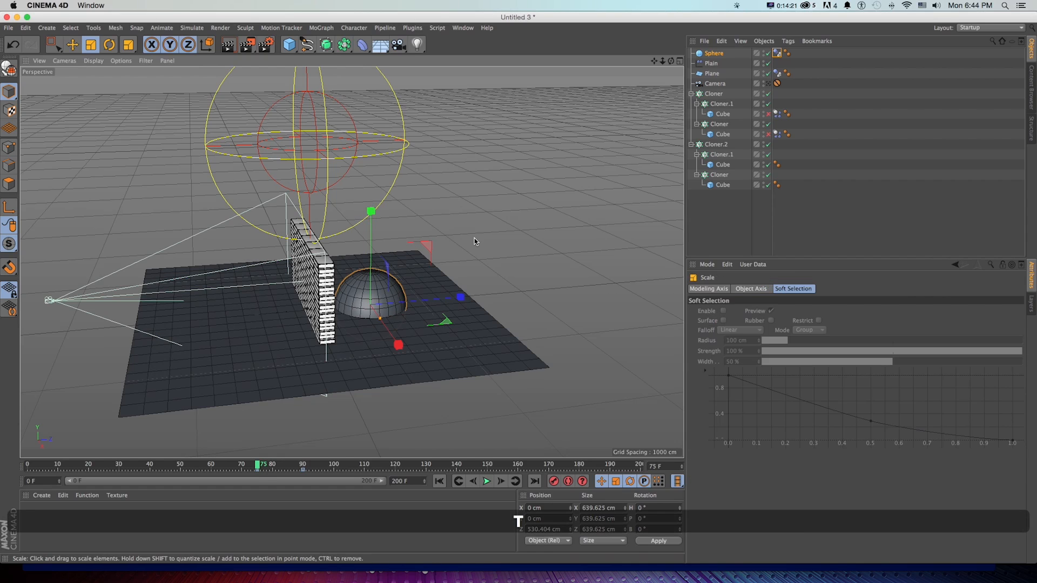
pyautogui.press('t')
pyautogui.moveTo(380, 275); pyautogui.dragTo(416, 270)
pyautogui.press('t')
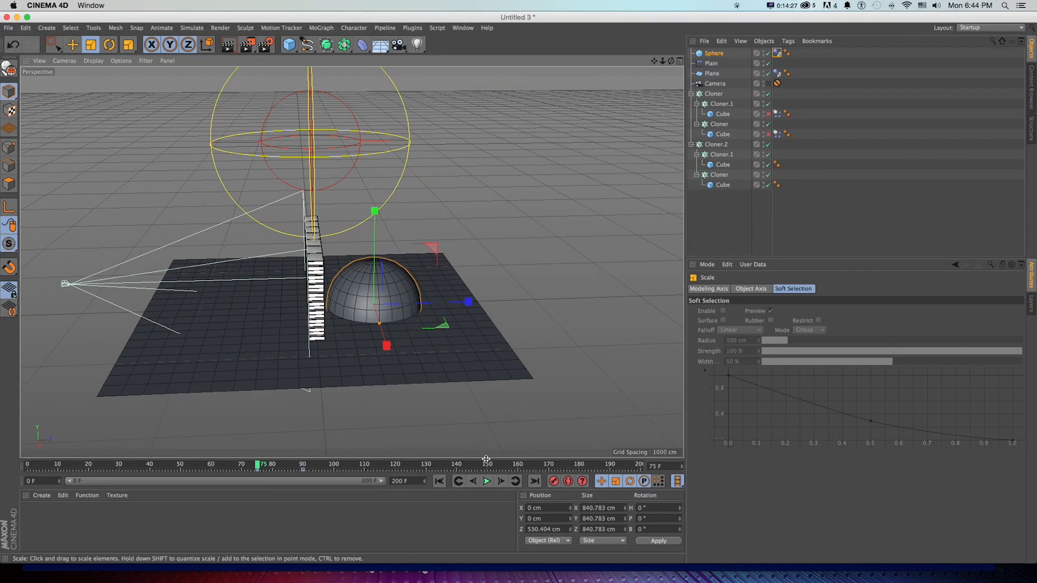
pyautogui.click(483, 481)
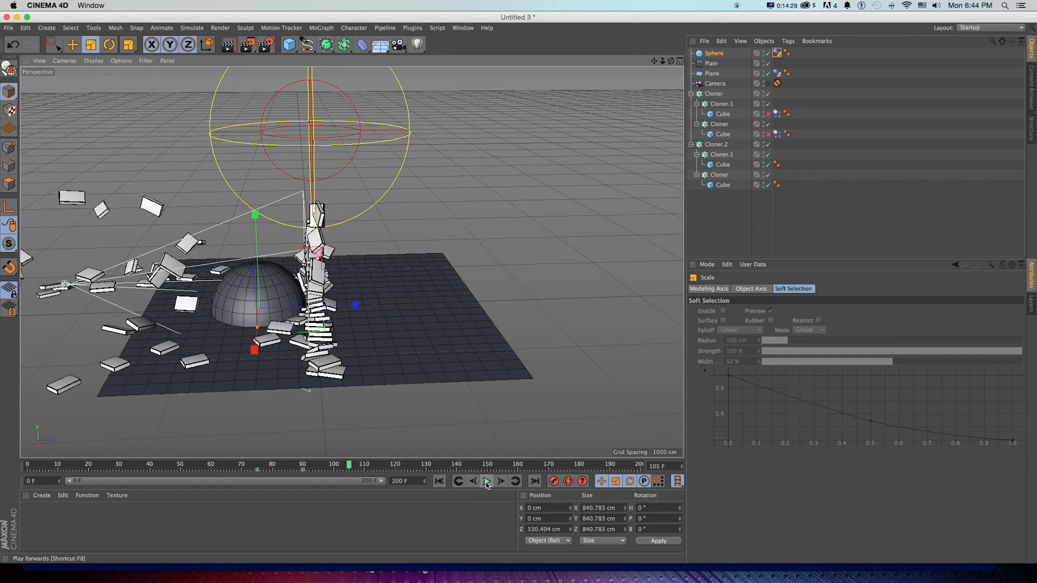
pyautogui.hotkey('shift', 'f')
pyautogui.click(486, 482)
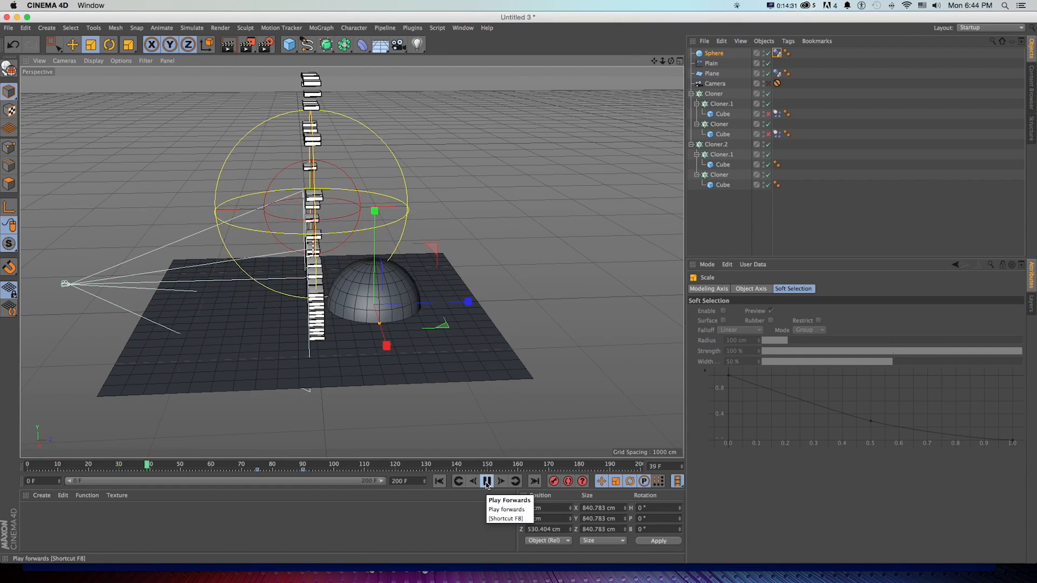
# At frame 75, move the sphere to about 129 cm on Y and 604 cm on Z, and re-key its Z position
pyautogui.click(486, 481)
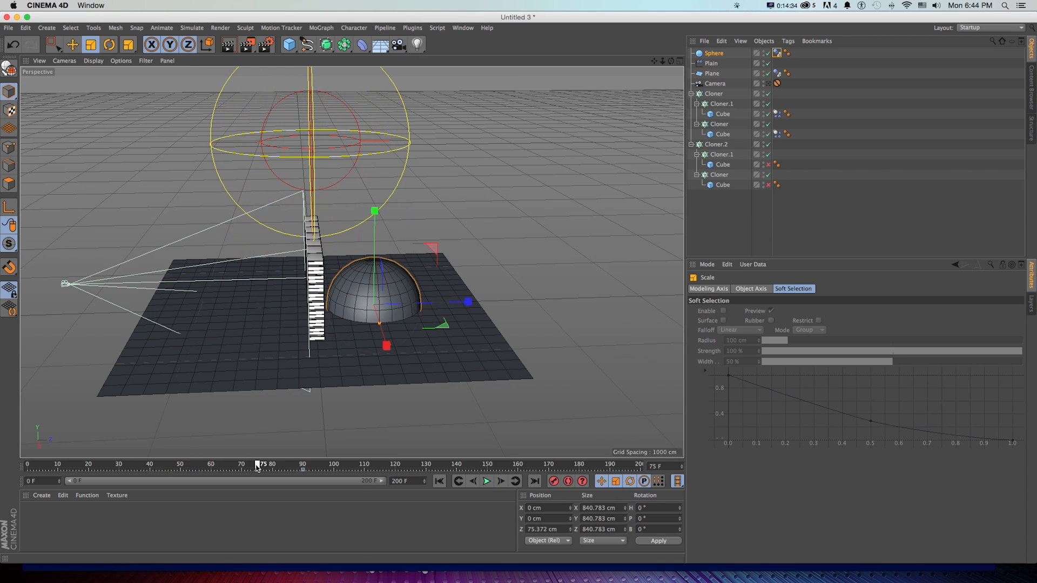
pyautogui.press('e')
pyautogui.moveTo(462, 301); pyautogui.dragTo(435, 303)
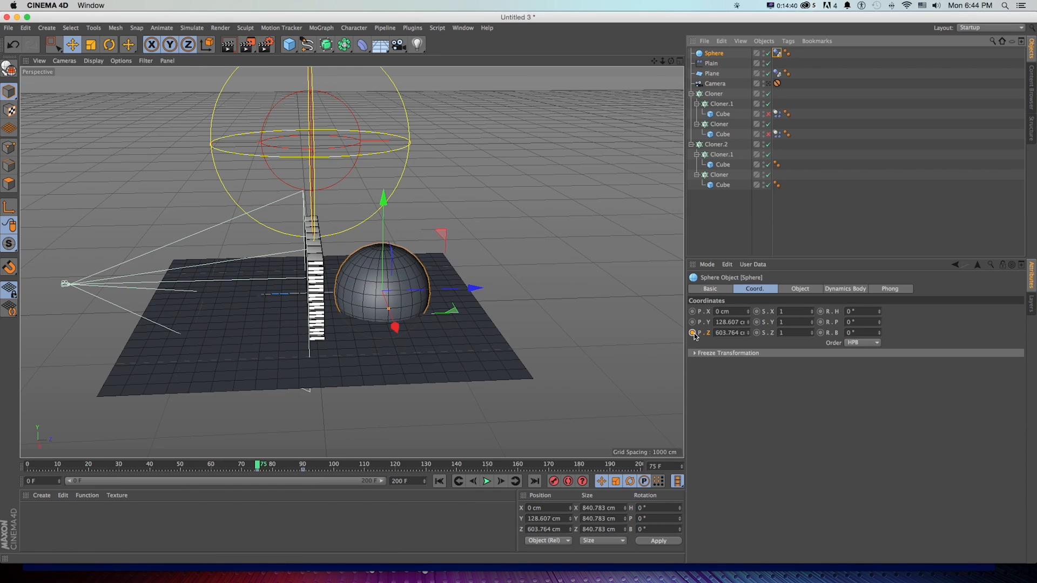
pyautogui.keyDown('ctrl'); pyautogui.click(693, 333); pyautogui.keyUp('ctrl')
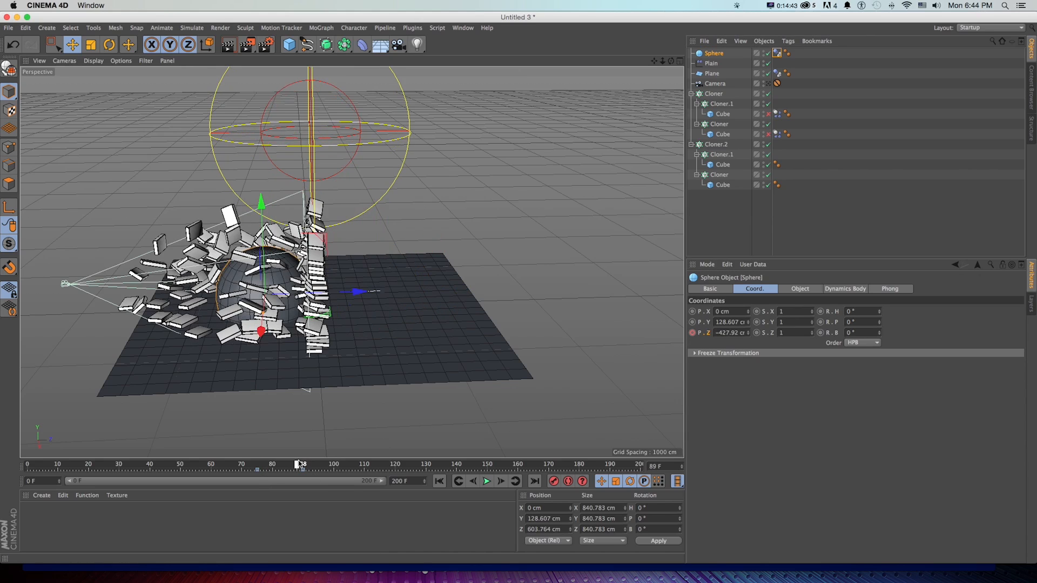
# Replay the collision from the start and scrub through the moment of impact around frame 87
pyautogui.hotkey('shift', 'f')
pyautogui.click(488, 481)
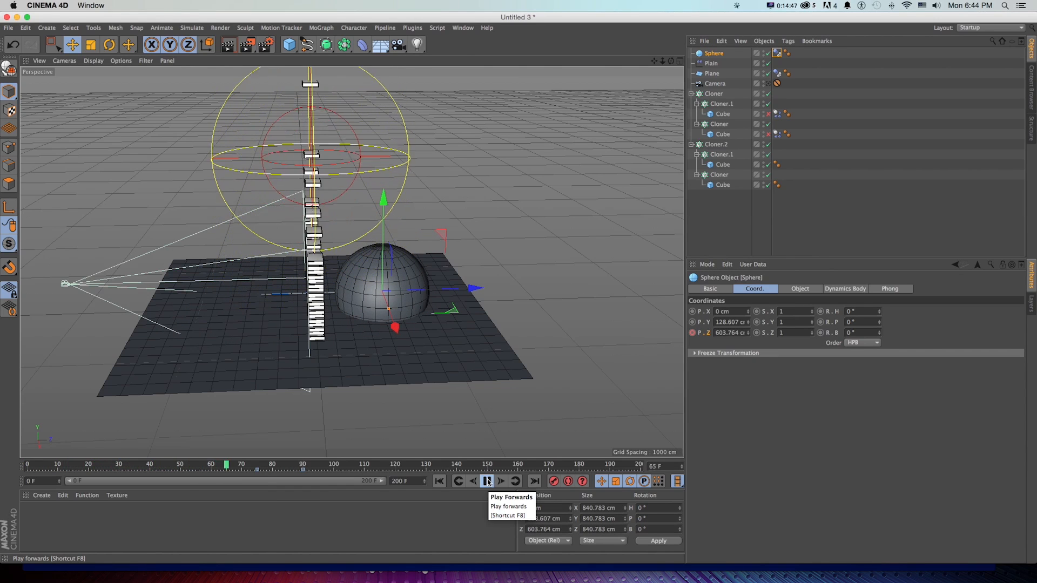
pyautogui.click(487, 481)
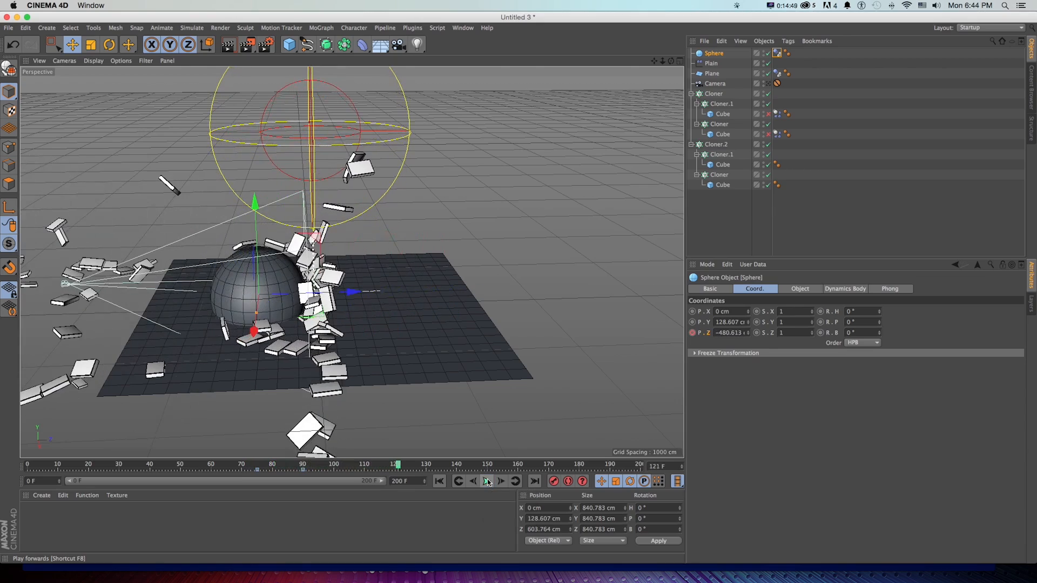
pyautogui.click(283, 464)
pyautogui.click(285, 464)
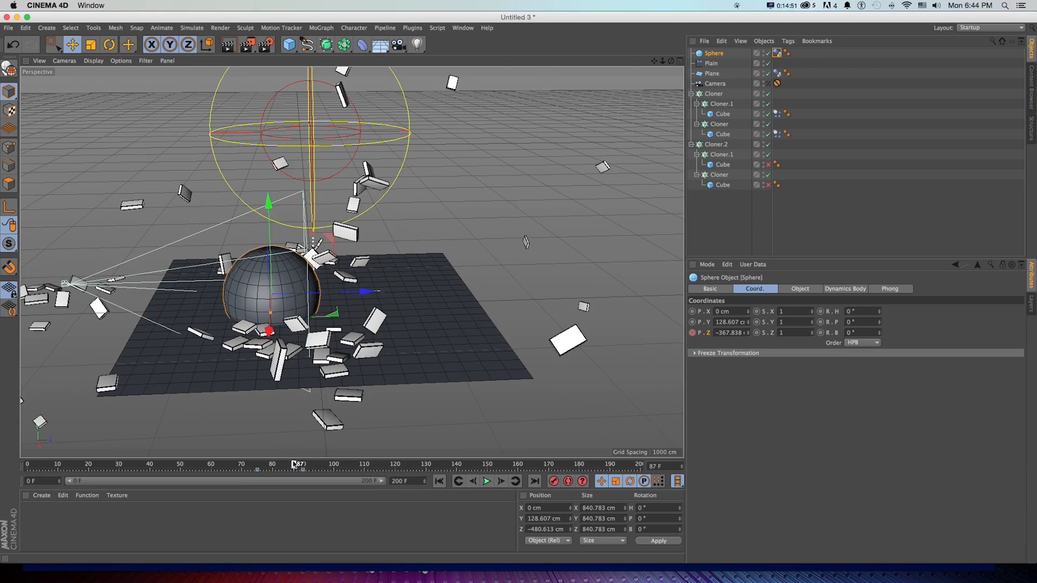
pyautogui.moveTo(285, 463); pyautogui.dragTo(300, 465)
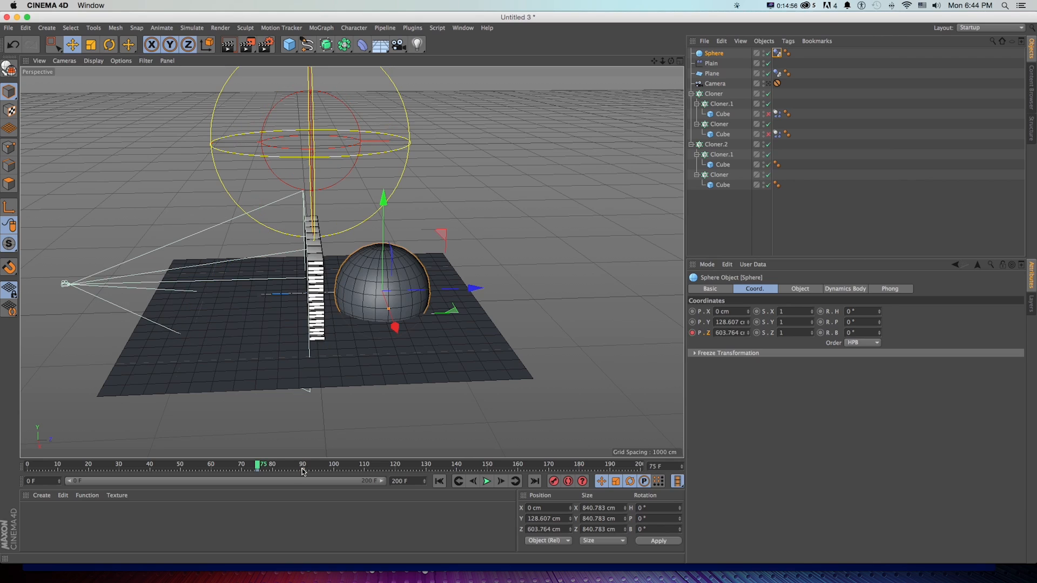
# Move the sphere's final position keyframe to frame 100 and replay its impact with the wall
pyautogui.moveTo(303, 470); pyautogui.dragTo(323, 470)
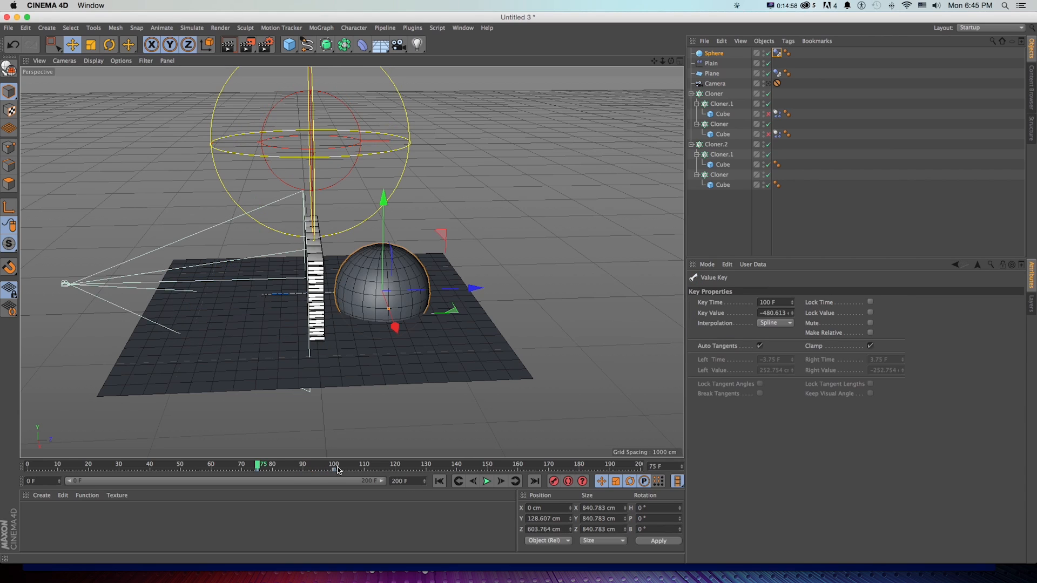
pyautogui.click(487, 481)
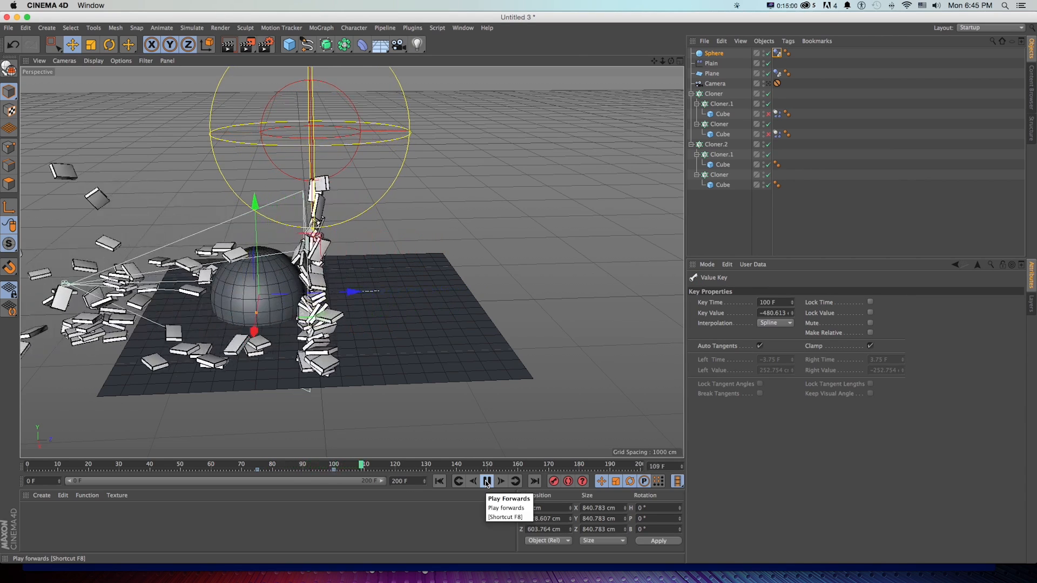
pyautogui.click(294, 465)
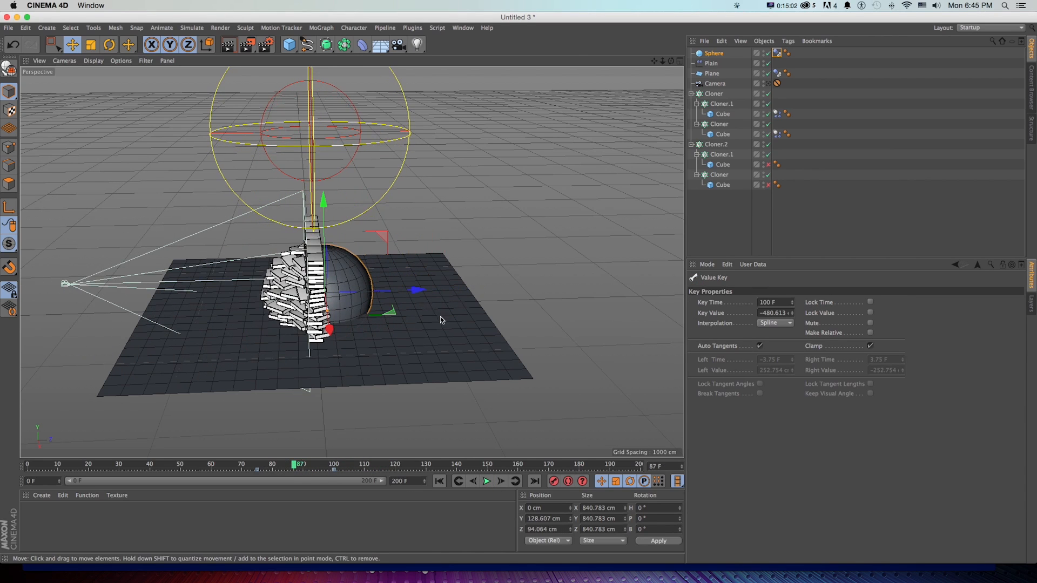
# Hide the sphere in the viewport and in renders, and replay the wall breaking from around frame 75
pyautogui.click(764, 52)
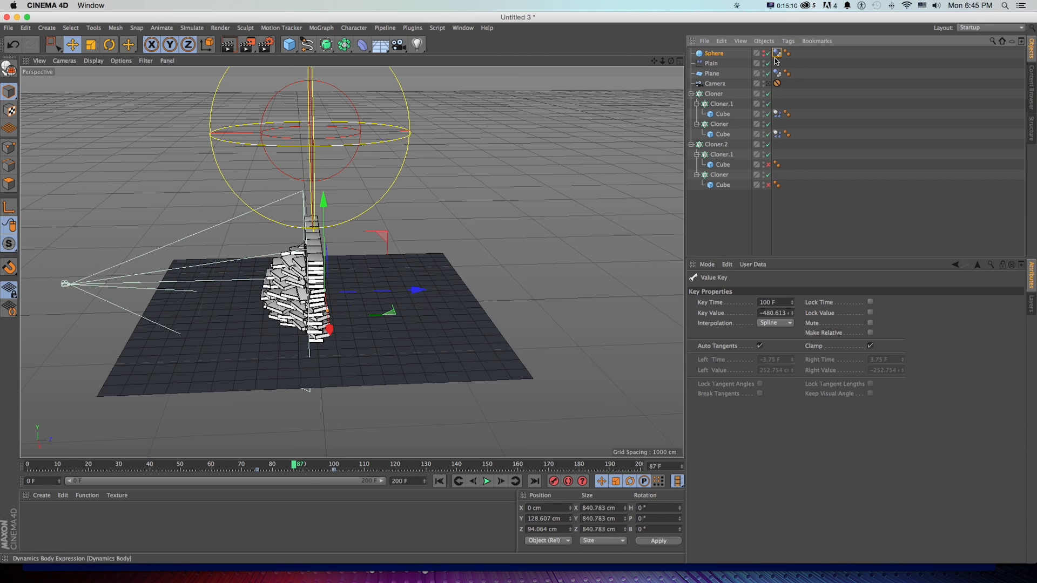
pyautogui.click(256, 466)
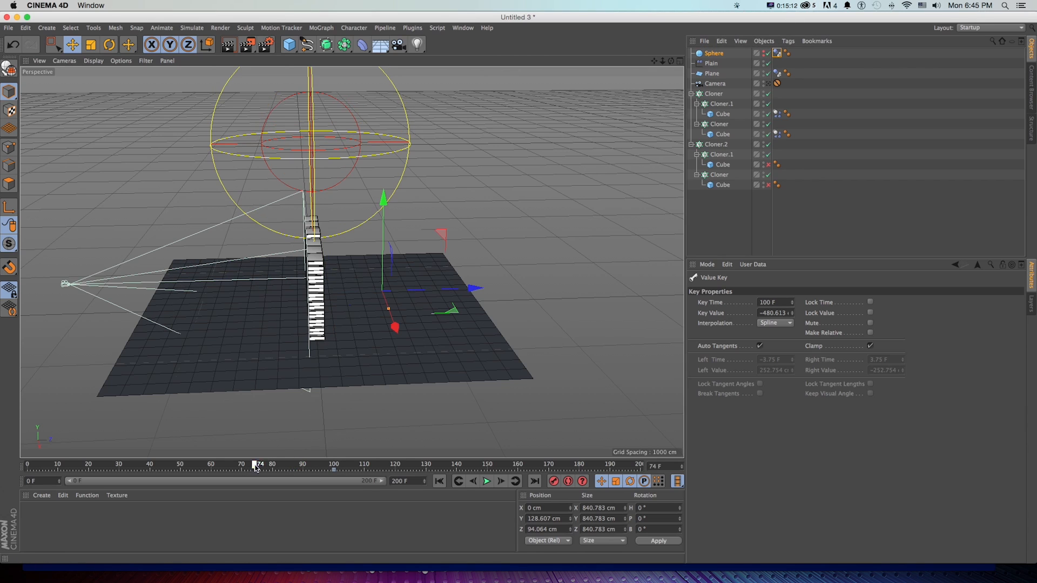
pyautogui.click(489, 481)
pyautogui.click(487, 482)
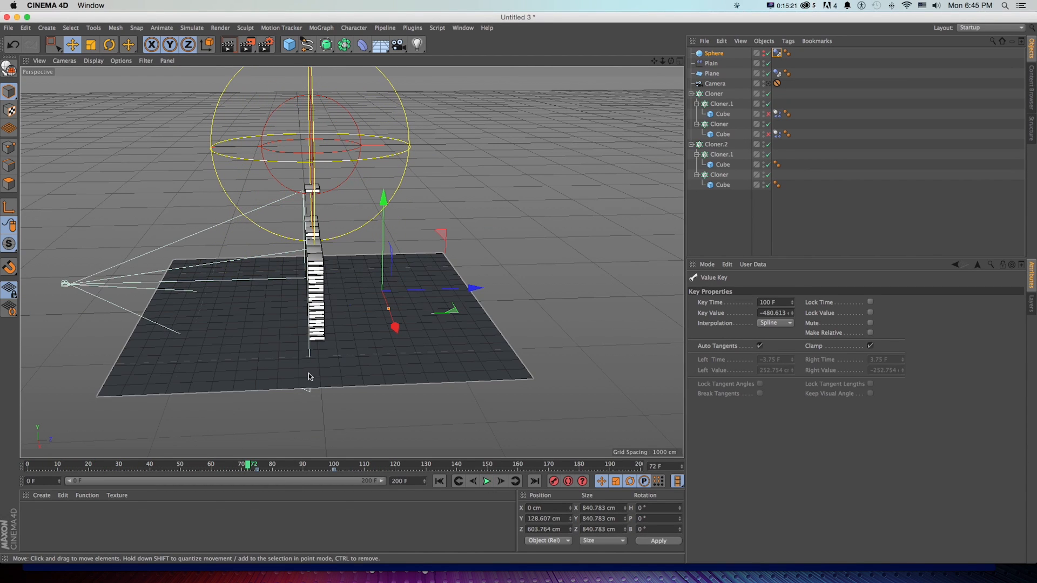
pyautogui.moveTo(254, 468)
pyautogui.mouseDown()
pyautogui.moveTo(290, 466)
pyautogui.moveTo(258, 466)
pyautogui.mouseUp()
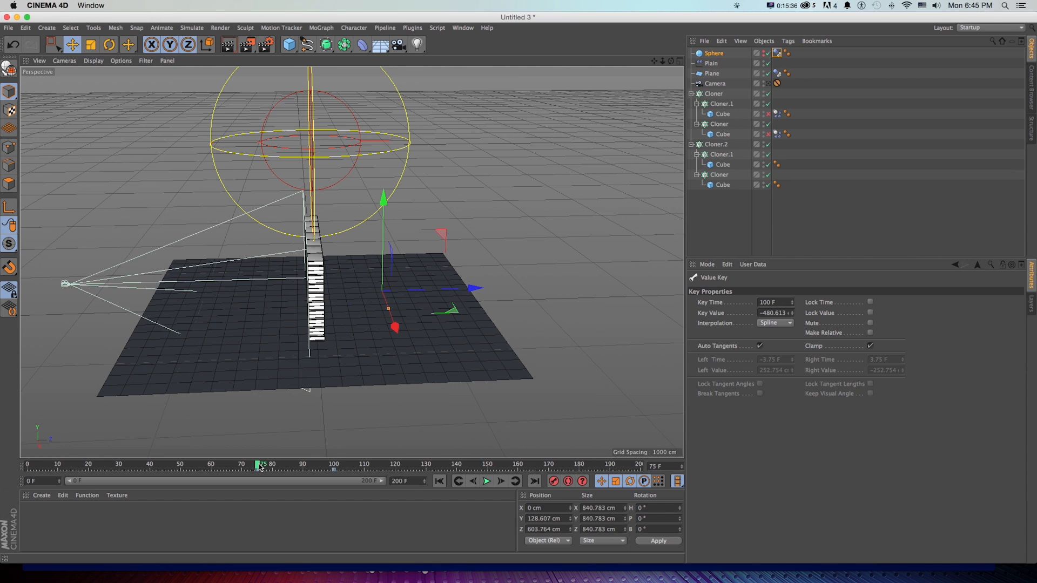
pyautogui.press('g')
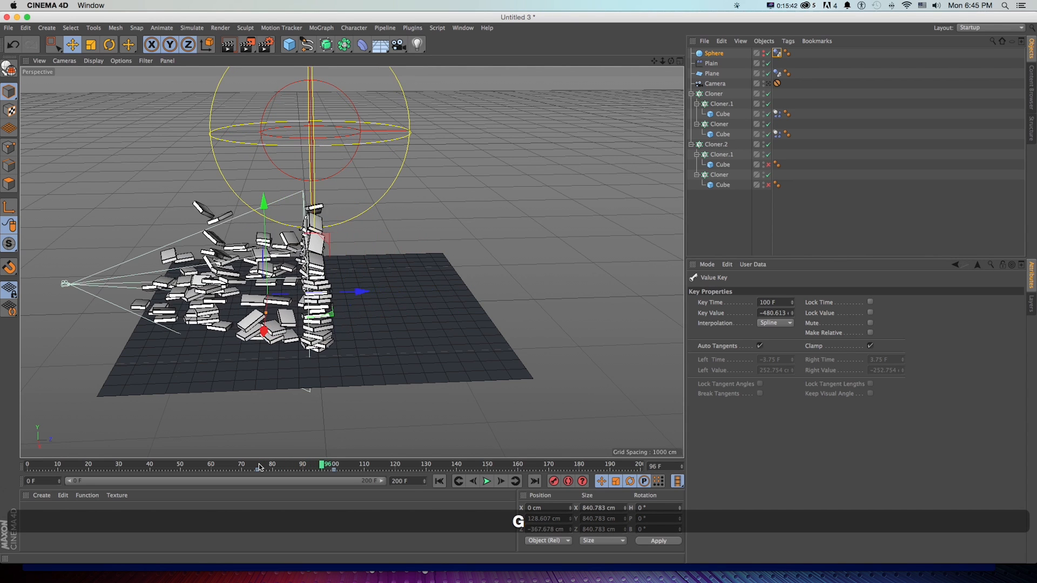
pyautogui.click(259, 466)
pyautogui.moveTo(260, 465)
pyautogui.mouseDown()
pyautogui.moveTo(292, 465)
pyautogui.moveTo(259, 466)
pyautogui.mouseUp()
# Add a MoText object and place it behind the wall at about 208 cm on Z
pyautogui.keyDown('alt'); pyautogui.moveTo(368, 176); pyautogui.dragTo(382, 166); pyautogui.keyUp('alt')
pyautogui.click(322, 28)
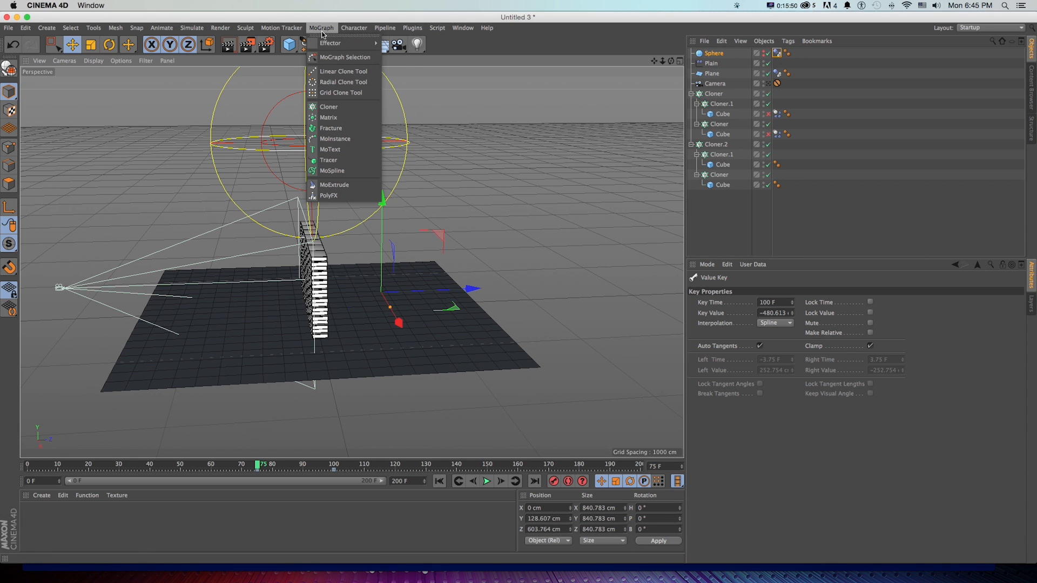
pyautogui.click(332, 150)
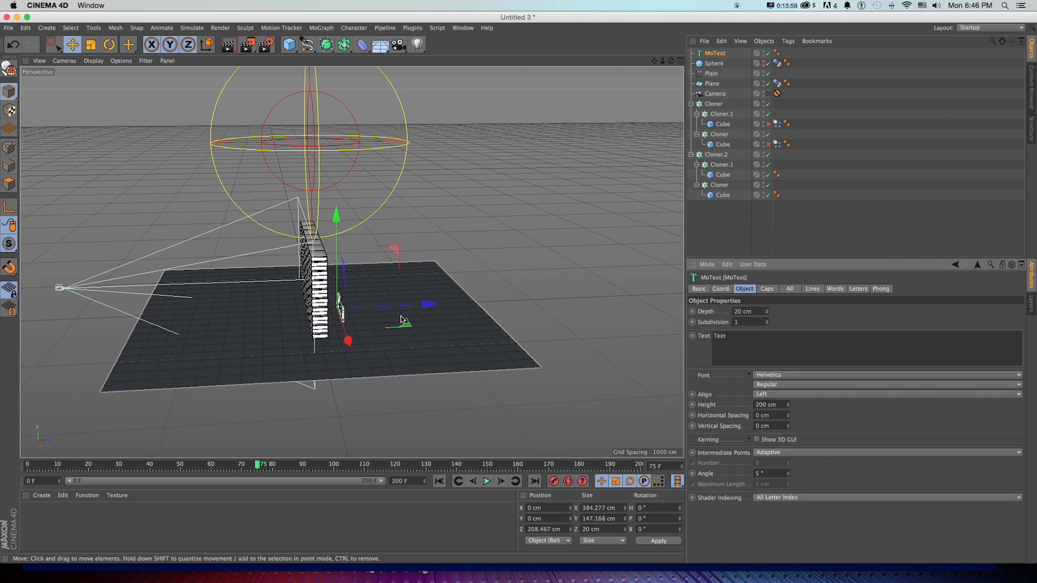
pyautogui.scroll(10, 382, 317)
pyautogui.keyDown('alt'); pyautogui.moveTo(215, 324); pyautogui.dragTo(238, 332); pyautogui.keyUp('alt')
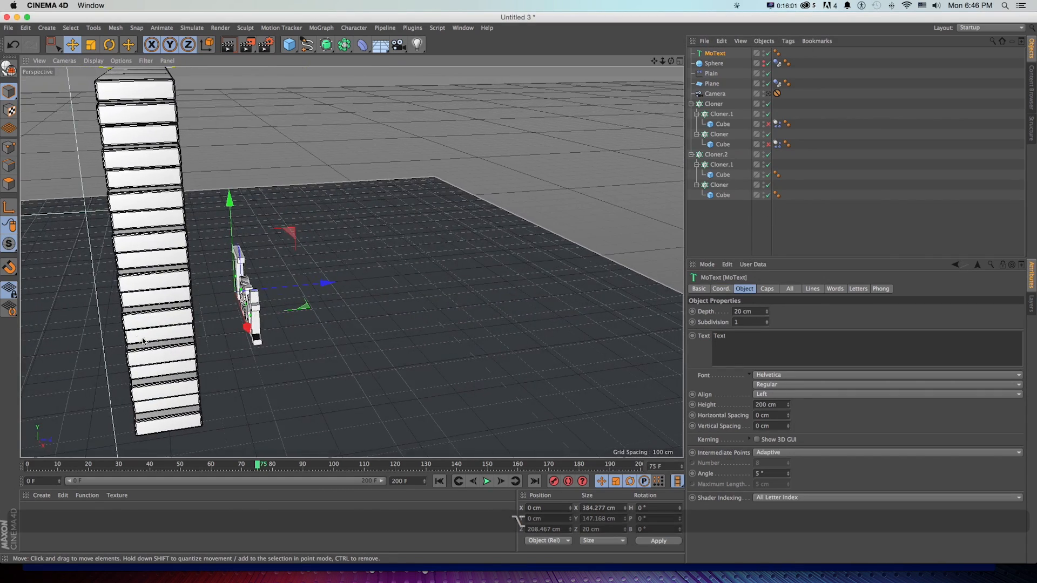
# Set the text's font to Helvetica Neue LT Std, 107 Extra Black Condensed, and its alignment to Middle
pyautogui.click(804, 376)
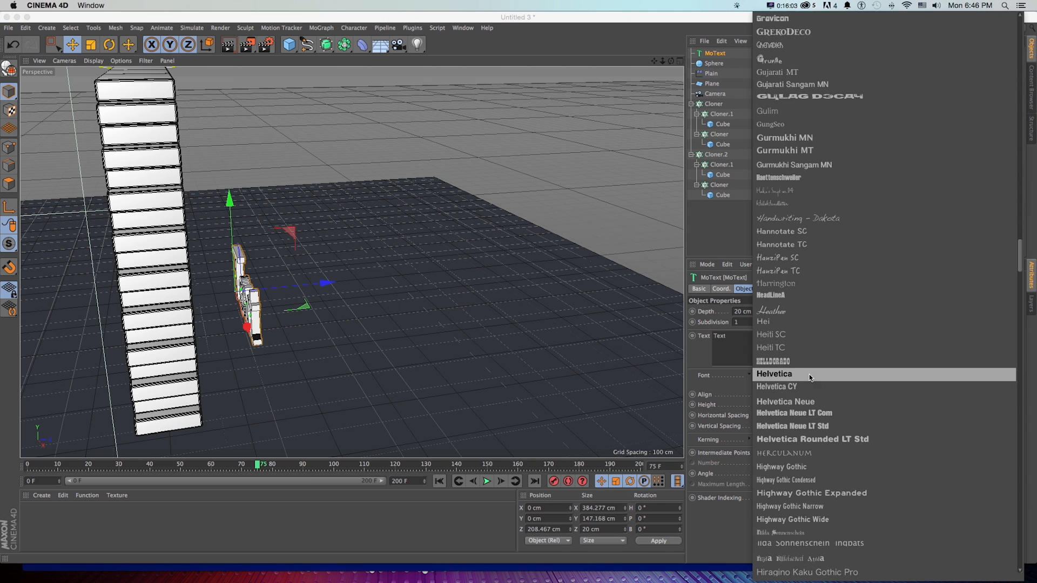
pyautogui.click(809, 429)
pyautogui.keyDown('alt'); pyautogui.moveTo(625, 316); pyautogui.dragTo(611, 320); pyautogui.keyUp('alt')
pyautogui.click(778, 395)
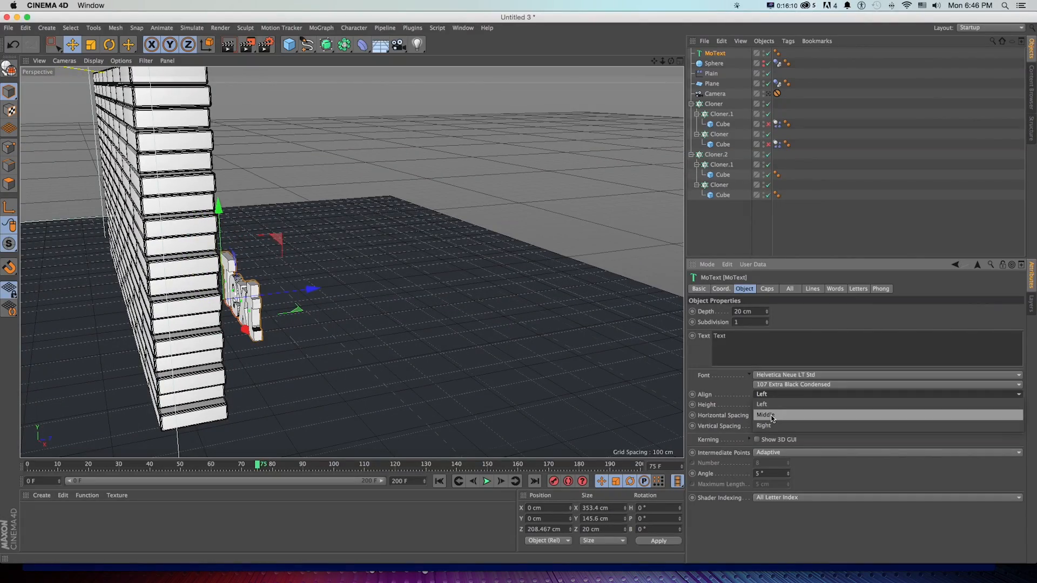
pyautogui.click(772, 419)
# Move the text closer to the wall, to about 118 cm on Z, and return to frame 75
pyautogui.keyDown('alt'); pyautogui.moveTo(302, 294); pyautogui.dragTo(238, 307); pyautogui.keyUp('alt')
pyautogui.moveTo(263, 294)
pyautogui.mouseDown()
pyautogui.moveTo(227, 296)
pyautogui.moveTo(242, 276)
pyautogui.moveTo(258, 285)
pyautogui.moveTo(230, 290)
pyautogui.moveTo(286, 289)
pyautogui.moveTo(247, 289)
pyautogui.moveTo(265, 292)
pyautogui.mouseUp()
pyautogui.press('super+z')
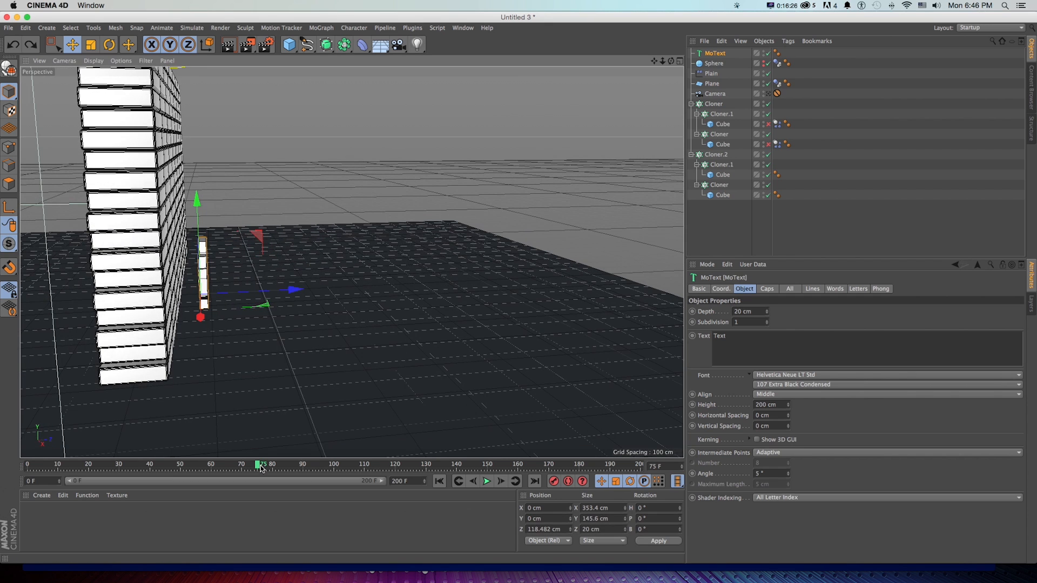
pyautogui.moveTo(259, 468)
pyautogui.mouseDown()
pyautogui.moveTo(286, 466)
pyautogui.moveTo(251, 467)
pyautogui.mouseUp()
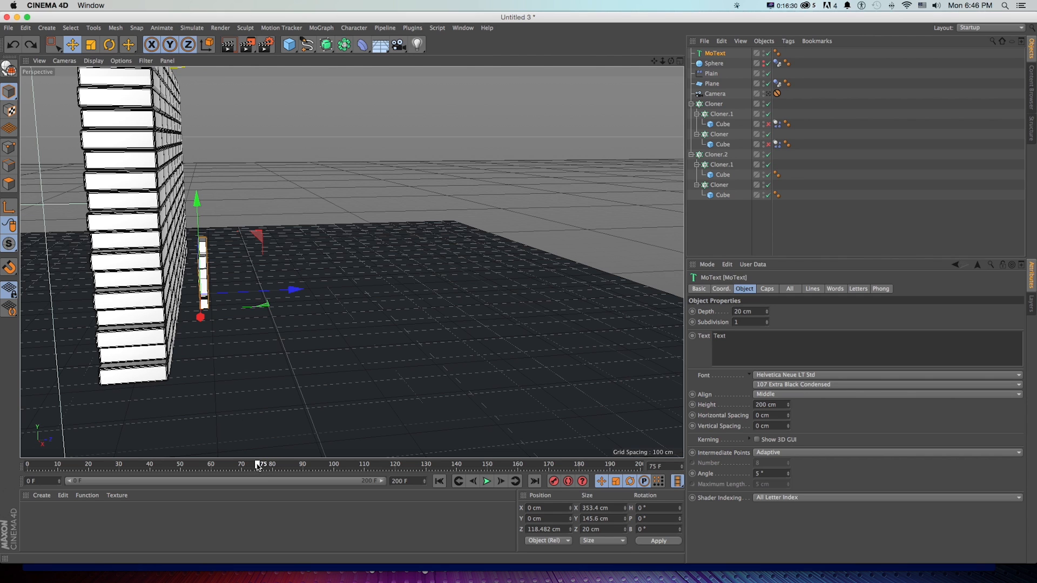
# Try extruding the text to a depth of about 177 cm and undo the change
pyautogui.moveTo(766, 312); pyautogui.dragTo(783, 305)
pyautogui.press('super+z')
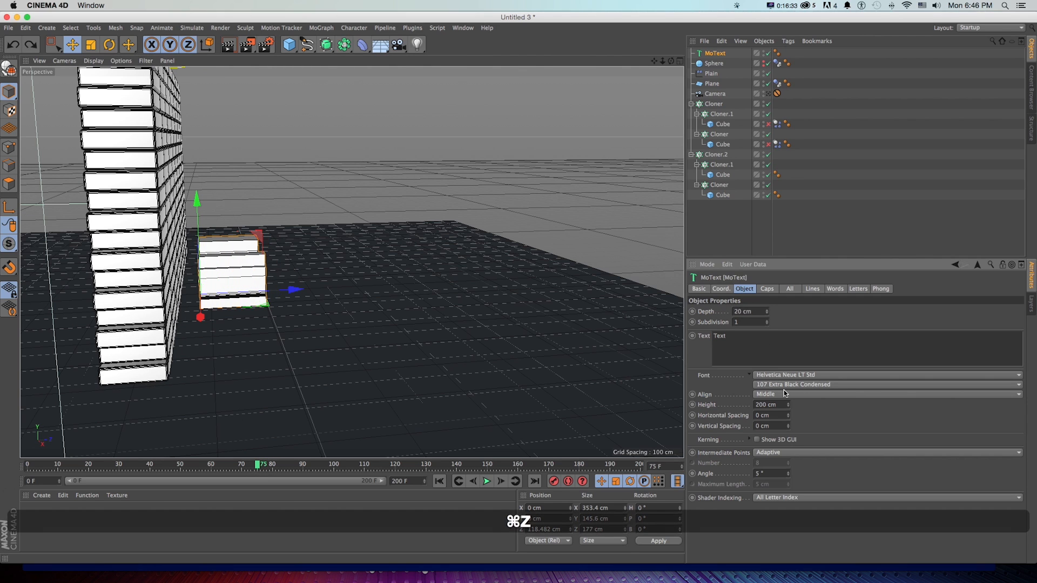
pyautogui.press('super+z')
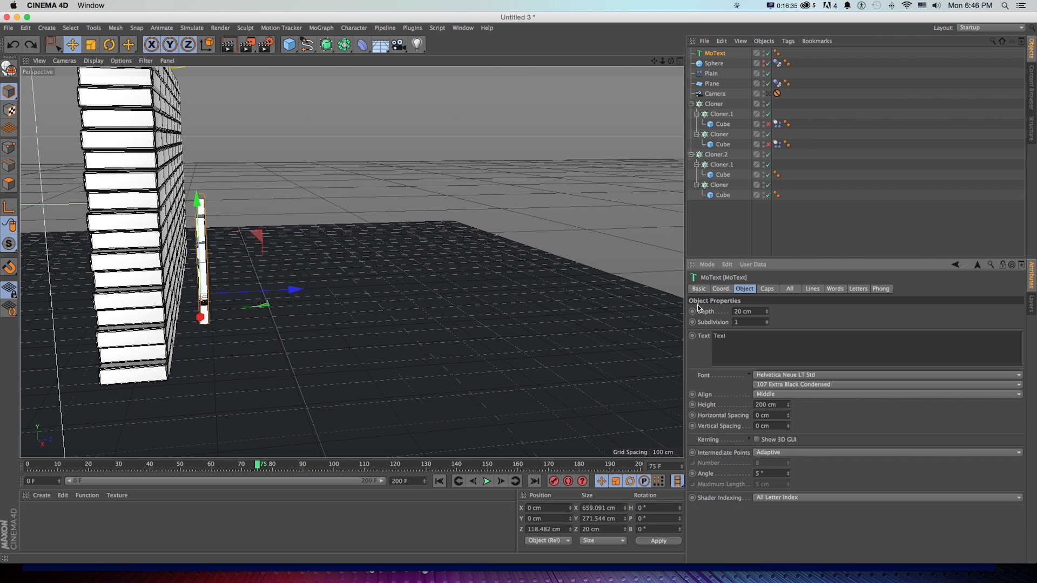
# Keyframe the text's depth and height at 20 cm and 200 cm on frame 75, and at 469 cm and 734 cm on frame 150
pyautogui.click(693, 404)
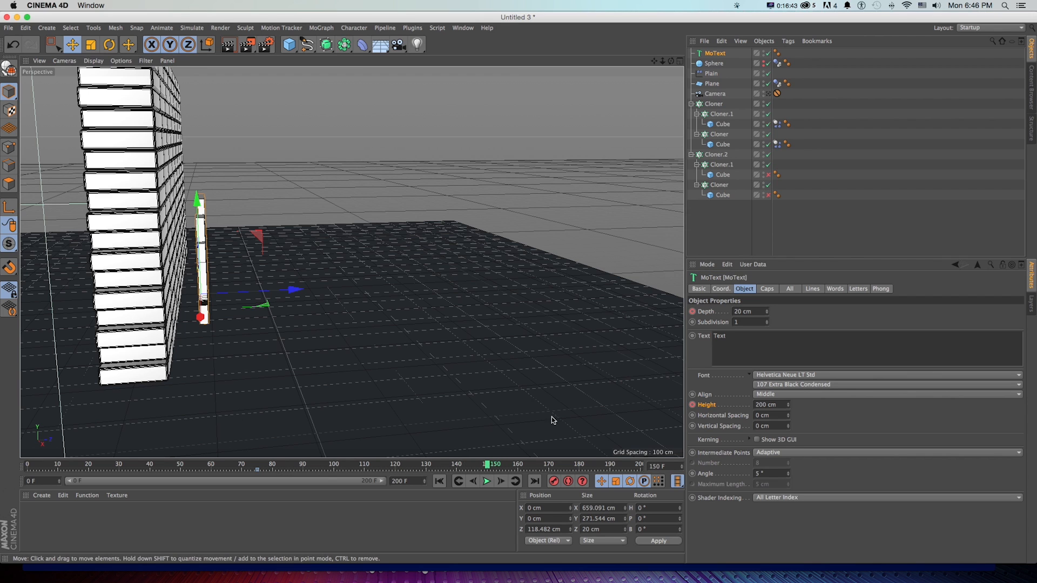
pyautogui.moveTo(766, 311); pyautogui.dragTo(802, 311)
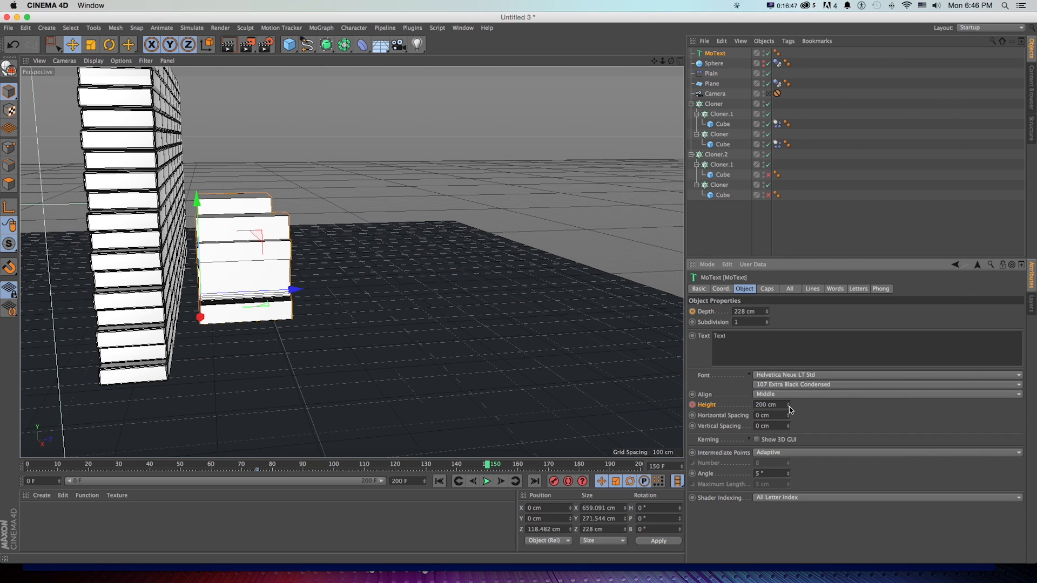
pyautogui.press('super+z')
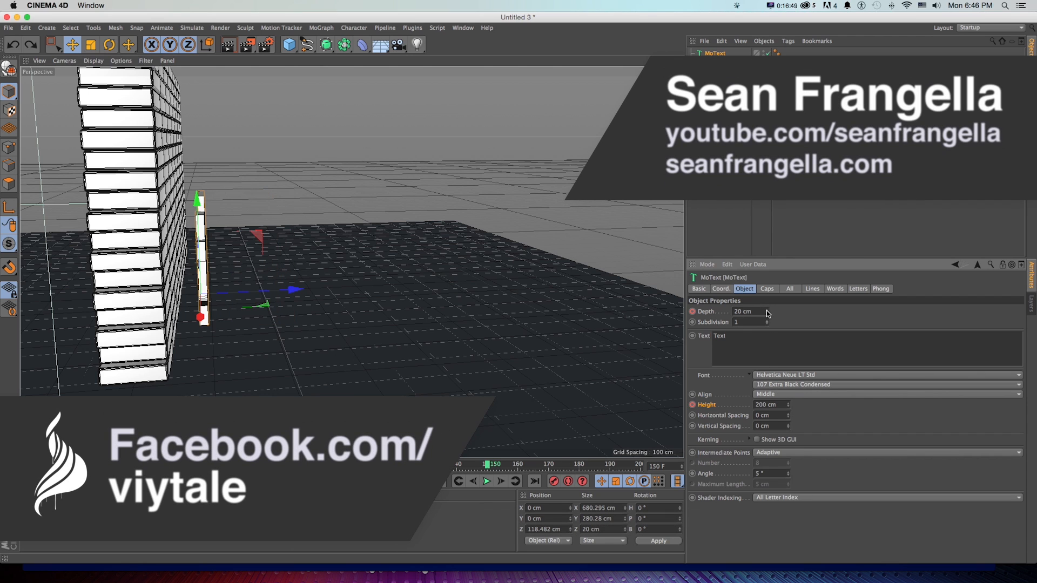
pyautogui.moveTo(766, 313)
pyautogui.mouseDown()
pyautogui.moveTo(791, 312)
pyautogui.moveTo(750, 316)
pyautogui.mouseUp()
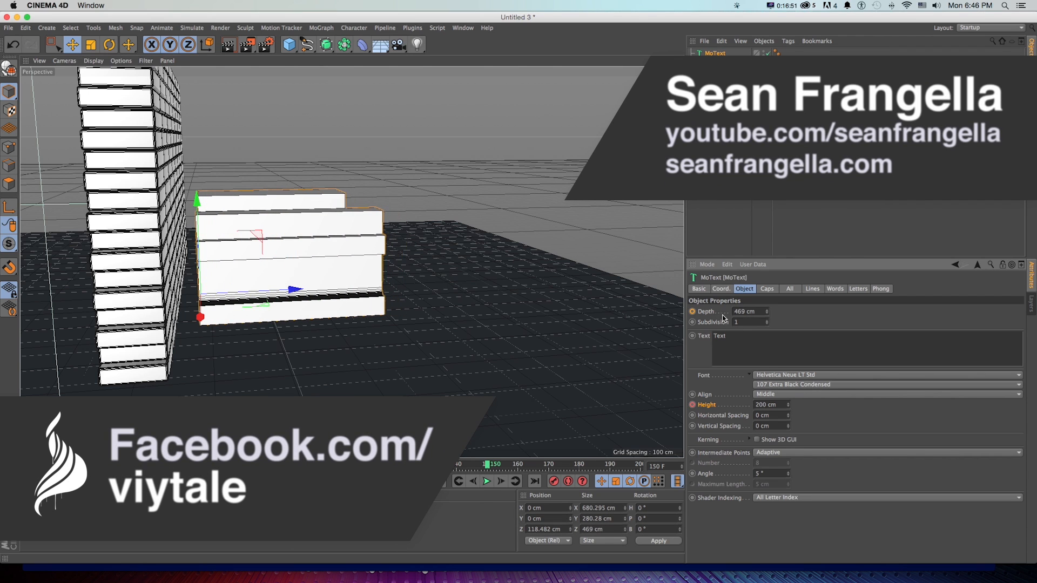
pyautogui.moveTo(786, 405); pyautogui.dragTo(815, 405)
pyautogui.click(692, 406)
pyautogui.keyDown('alt'); pyautogui.moveTo(213, 289); pyautogui.dragTo(270, 315); pyautogui.keyUp('alt')
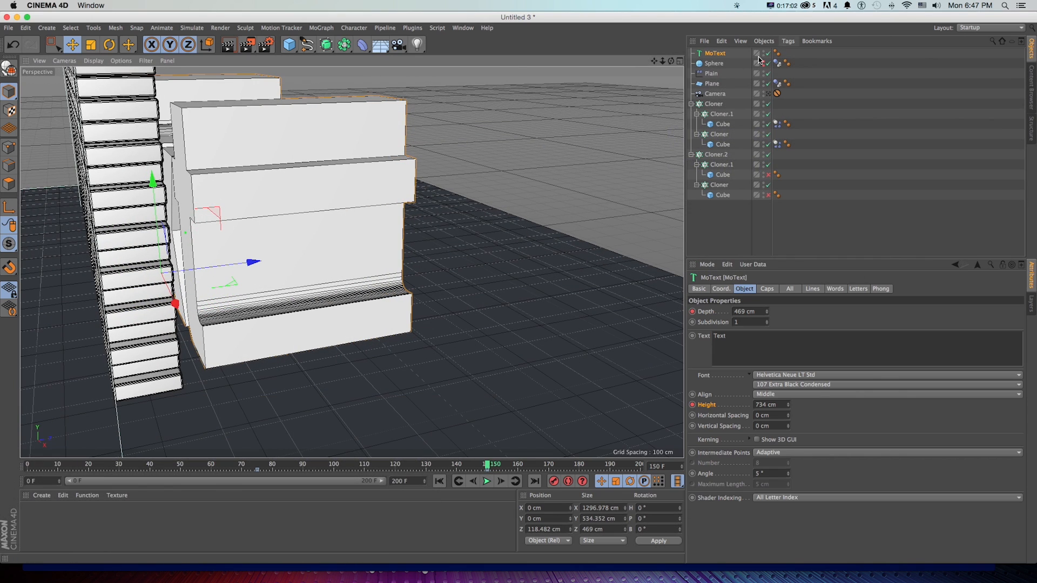
# Set both the start and end caps of the text to Fillet Cap
pyautogui.click(767, 289)
pyautogui.click(794, 311)
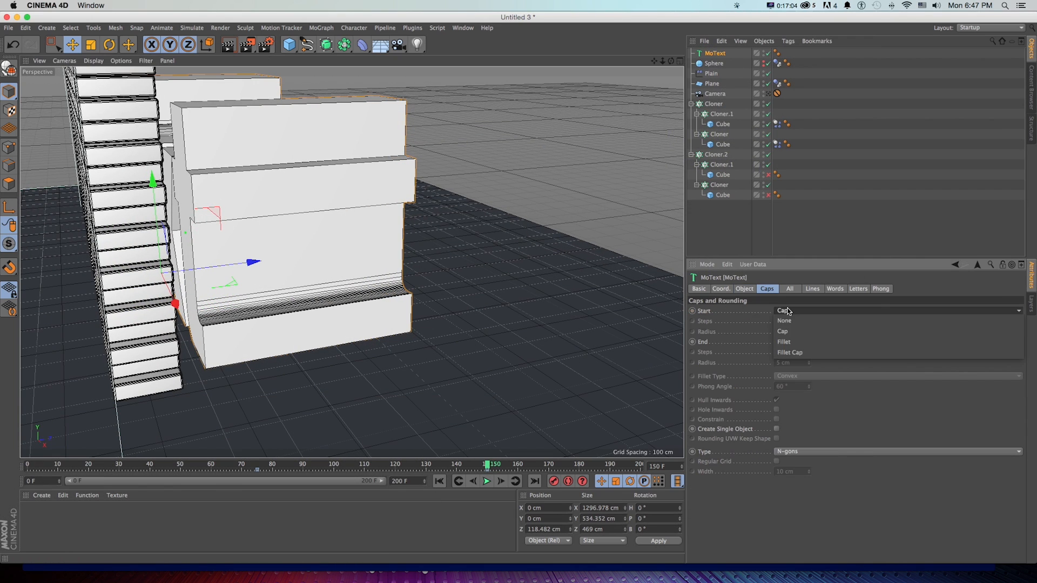
pyautogui.click(796, 350)
pyautogui.click(796, 342)
pyautogui.click(796, 381)
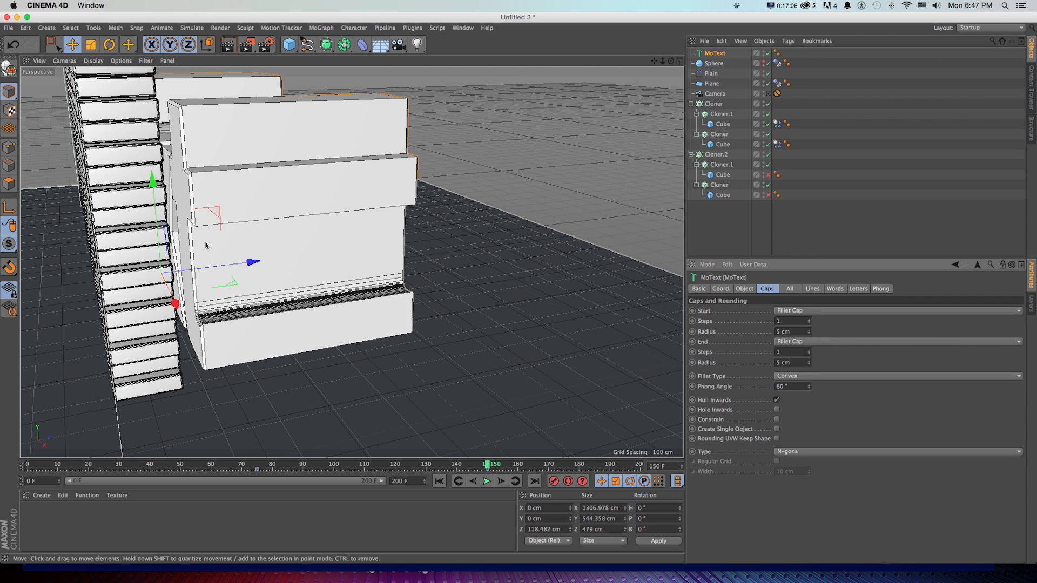
# Set the text's fillet type to 2 Steps and the start cap's radius to 25 cm
pyautogui.keyDown('alt'); pyautogui.moveTo(189, 180); pyautogui.dragTo(200, 183); pyautogui.keyUp('alt')
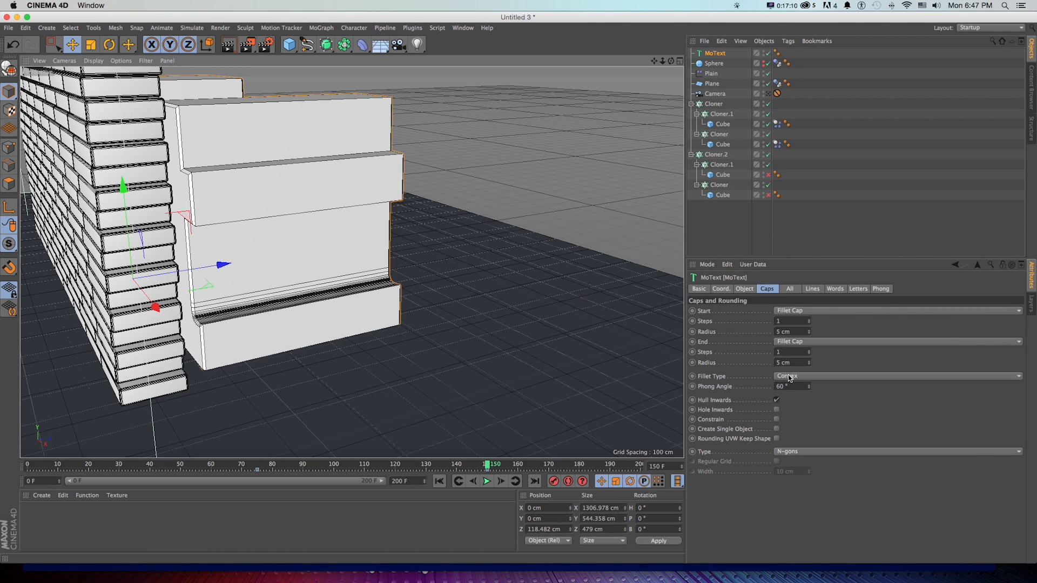
pyautogui.click(869, 375)
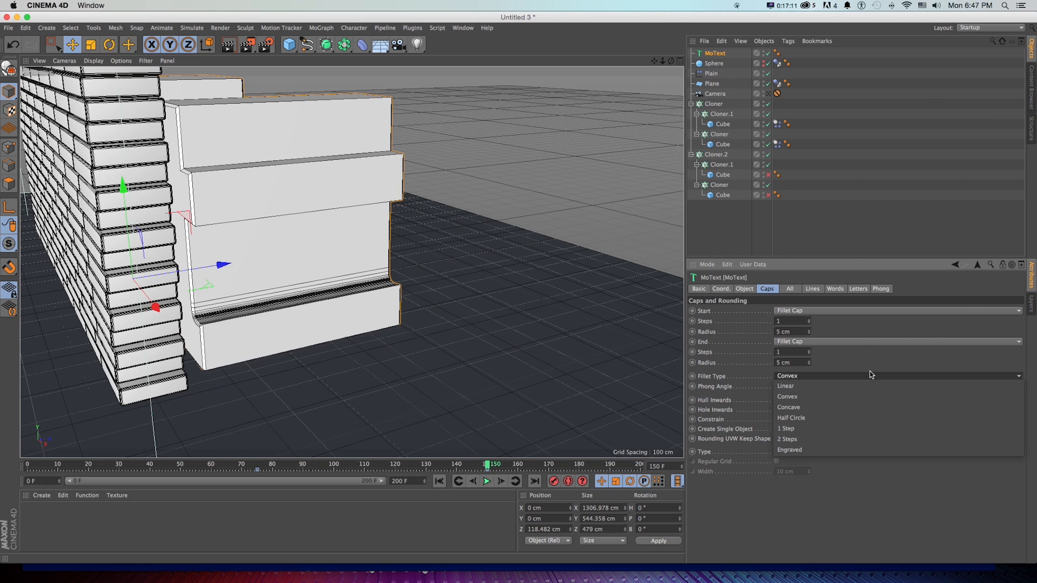
pyautogui.click(798, 441)
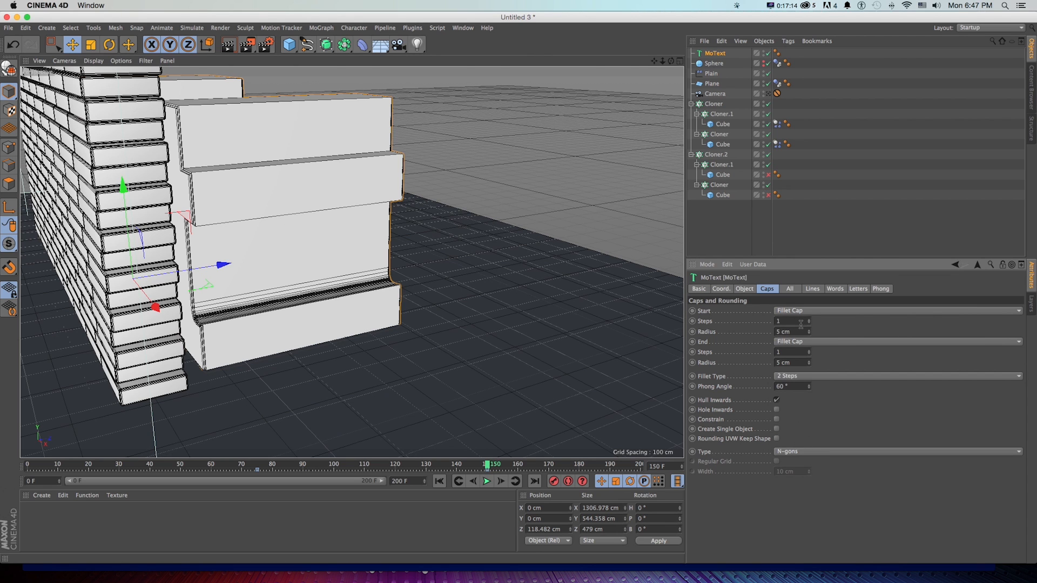
pyautogui.moveTo(809, 332); pyautogui.dragTo(810, 320)
pyautogui.press('super+z')
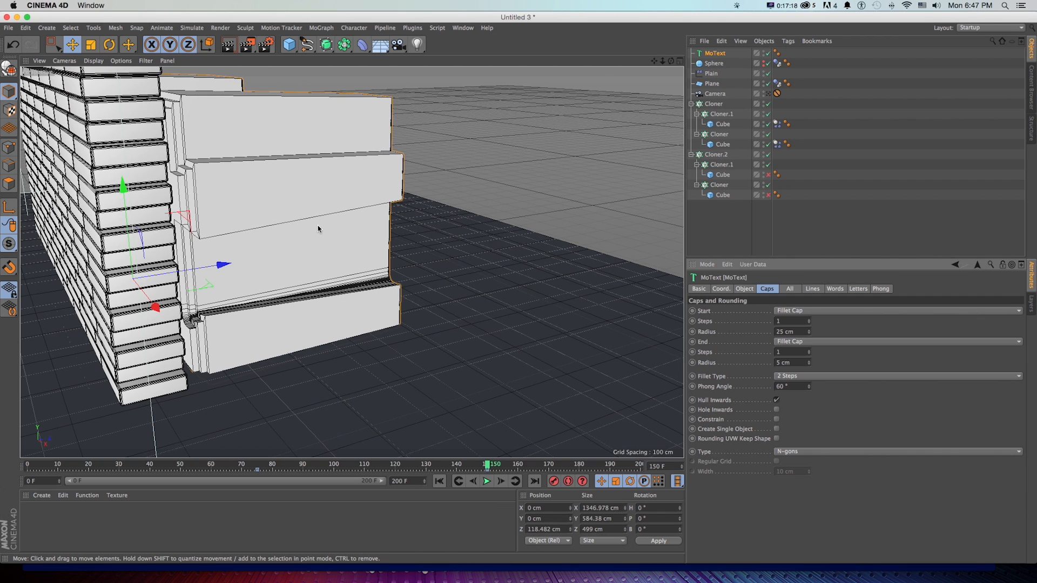
# Set the radius of both the start and end fillet caps of the text to 20 cm
pyautogui.press('super+z')
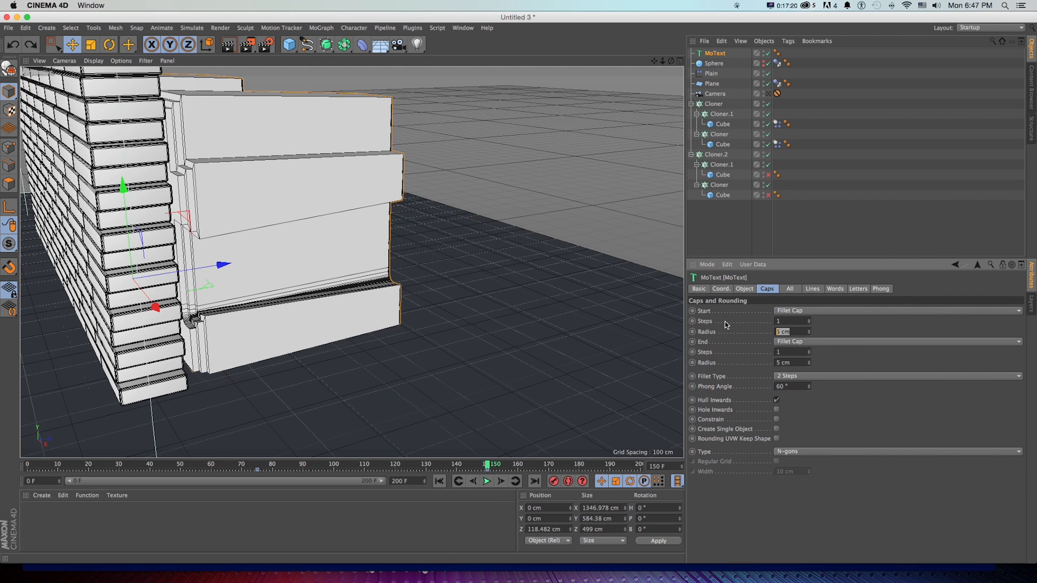
pyautogui.write('20')
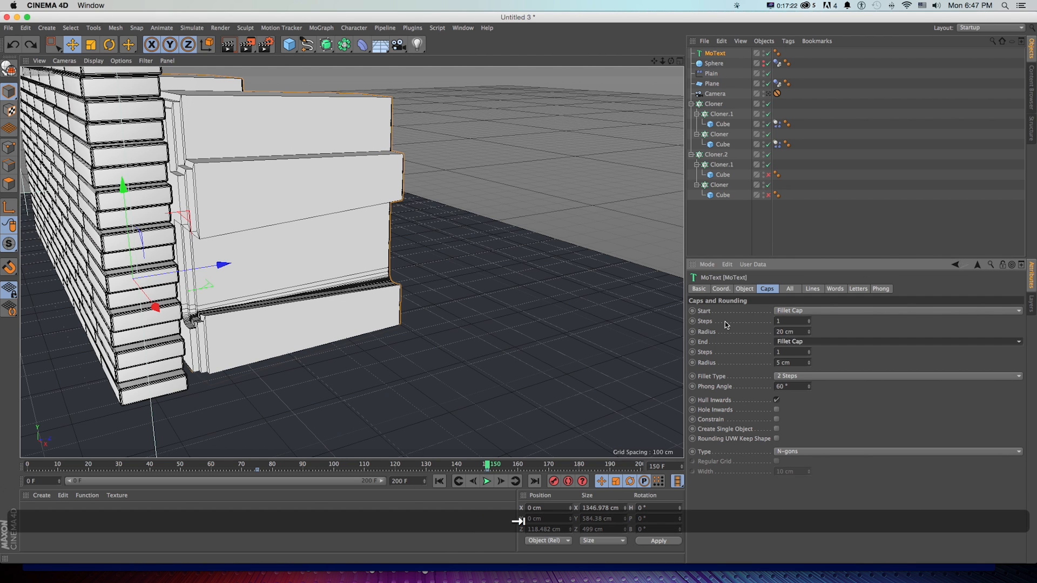
pyautogui.press('Tab')
pyautogui.moveTo(793, 363); pyautogui.dragTo(706, 349)
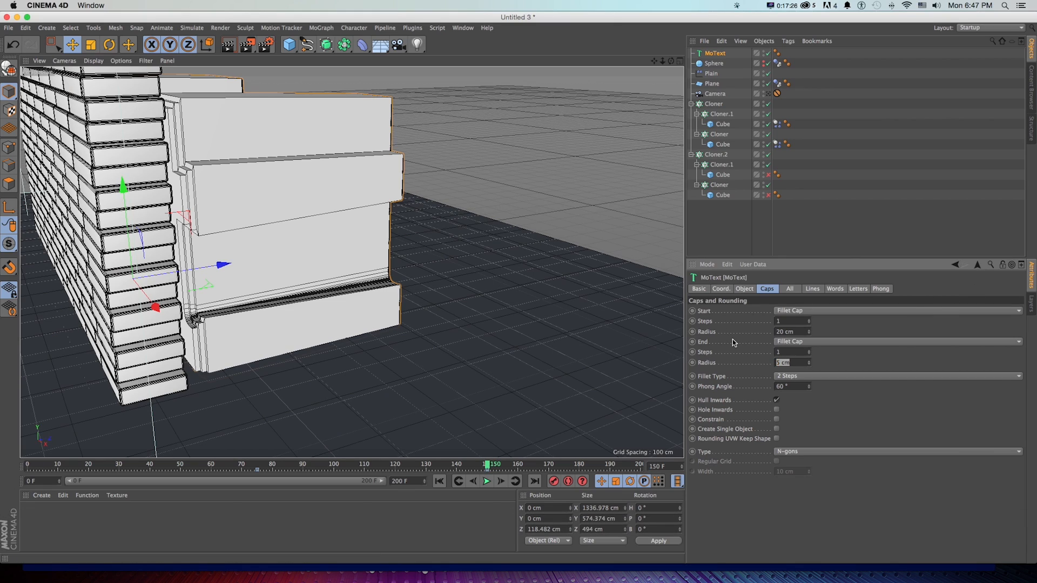
pyautogui.write('20')
pyautogui.press('Return')
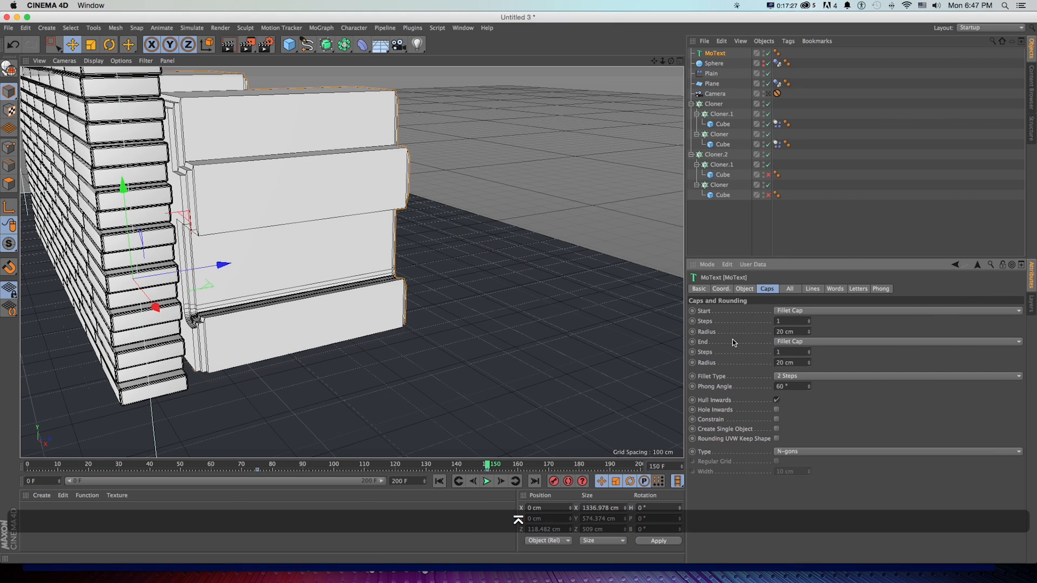
# Keyframe the text's Z position at 118.482 cm on frame 75 and at about -40 cm on frame 150
pyautogui.keyDown('alt'); pyautogui.moveTo(298, 220); pyautogui.dragTo(280, 219); pyautogui.keyUp('alt')
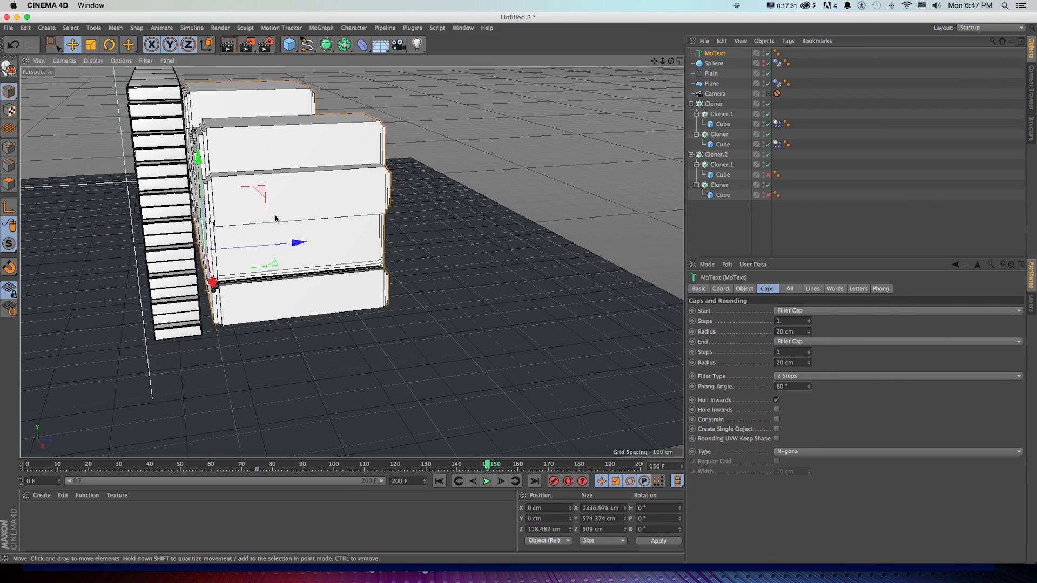
pyautogui.click(258, 468)
pyautogui.moveTo(267, 468)
pyautogui.mouseDown()
pyautogui.moveTo(322, 468)
pyautogui.moveTo(258, 467)
pyautogui.mouseUp()
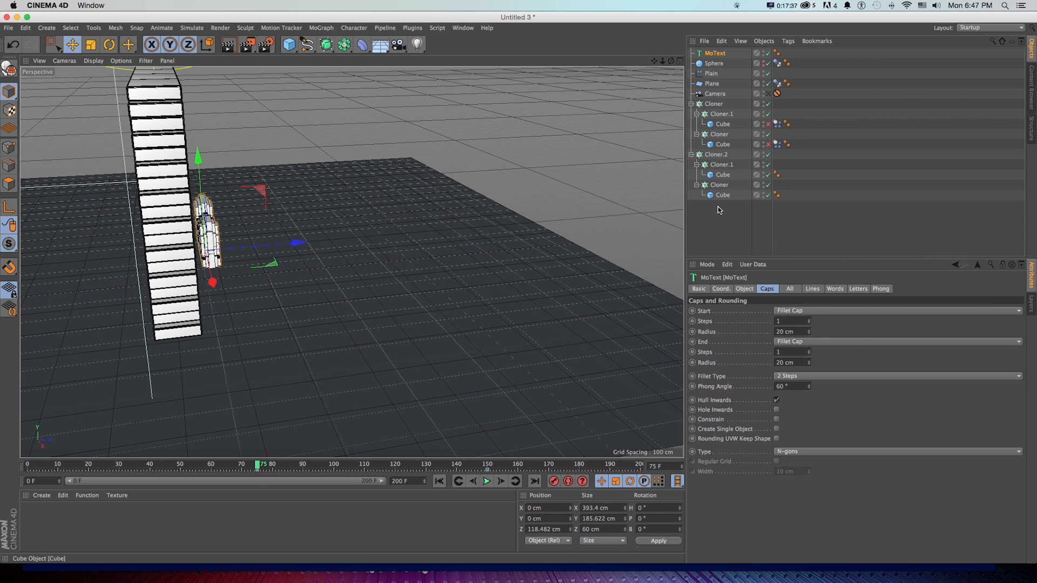
pyautogui.click(722, 289)
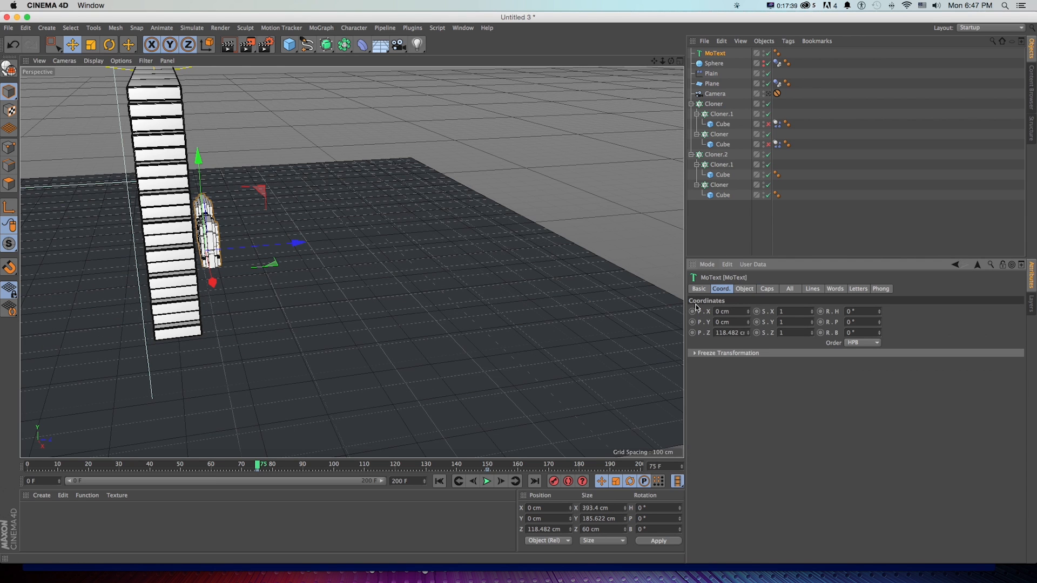
pyautogui.click(692, 333)
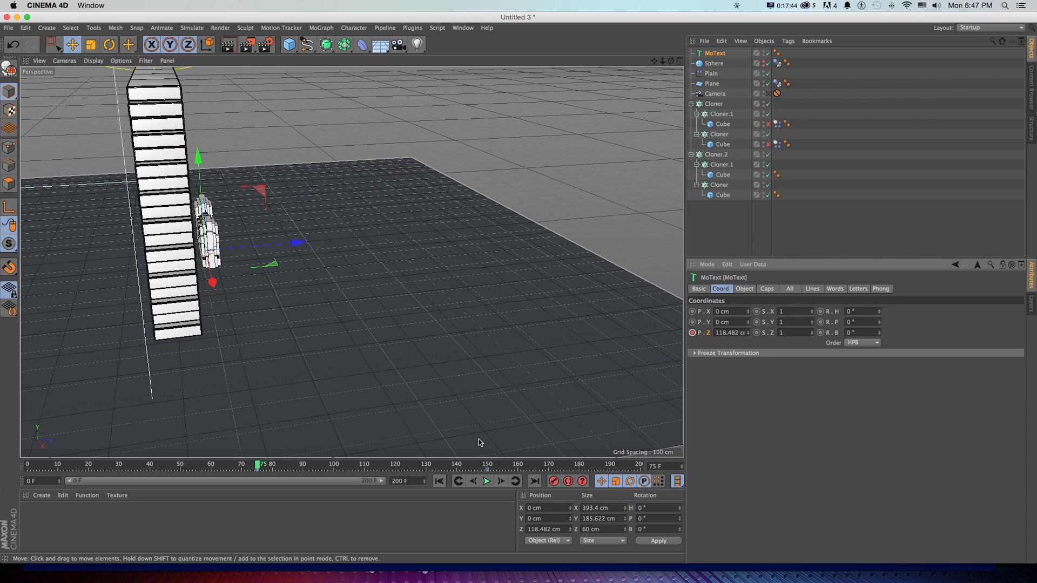
pyautogui.click(487, 466)
pyautogui.moveTo(296, 240); pyautogui.dragTo(244, 249)
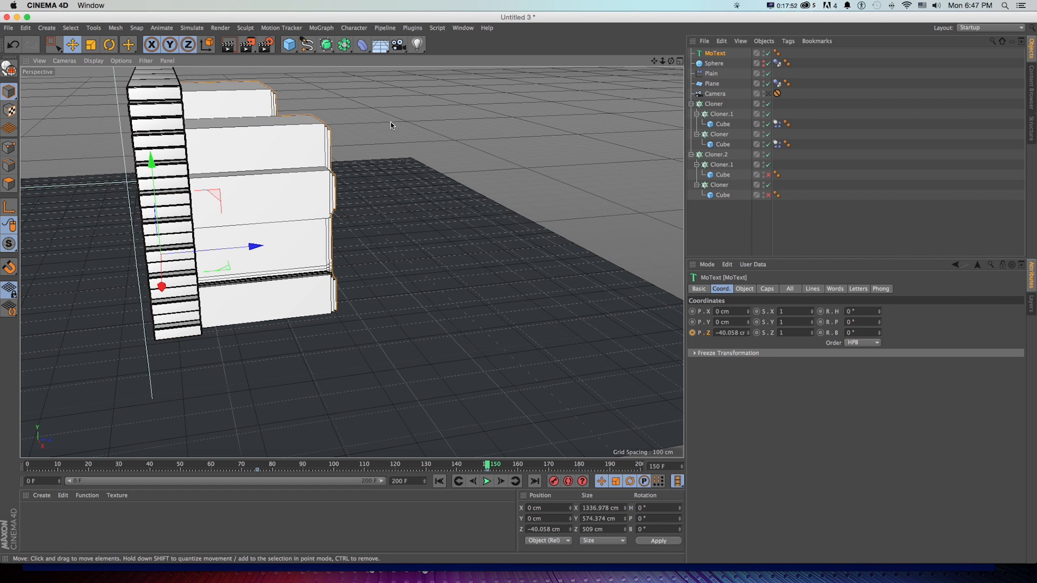
pyautogui.click(692, 332)
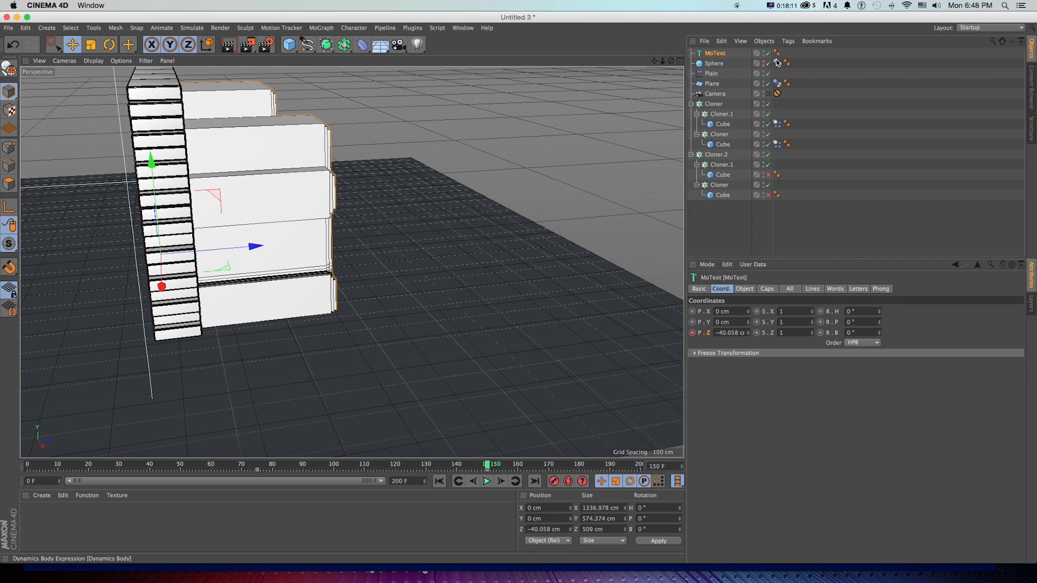
# Copy the sphere's Dynamics Body tag onto the MoText object and scrub through the wall's assembly
pyautogui.moveTo(778, 64); pyautogui.dragTo(720, 59)
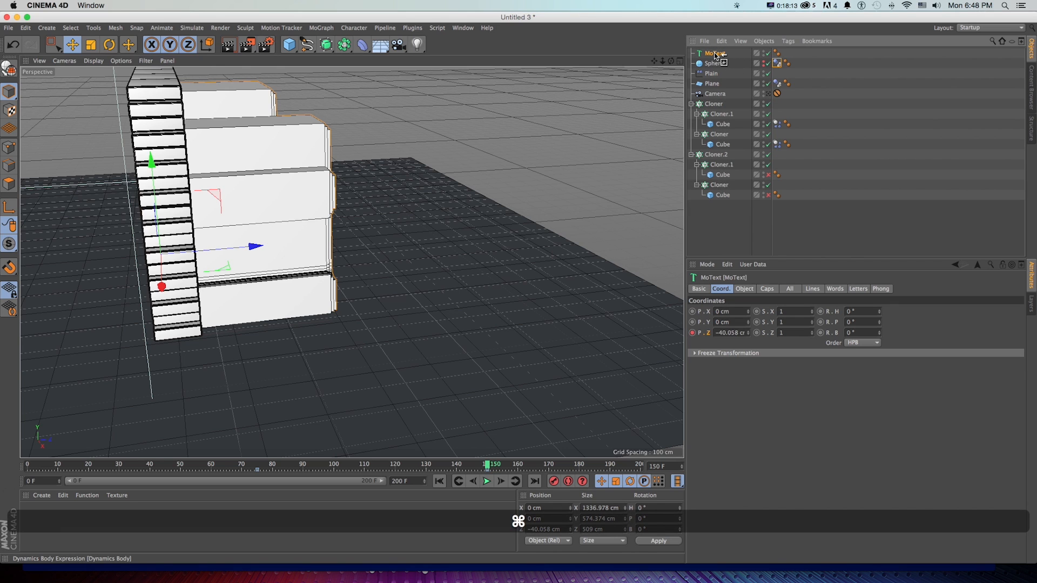
pyautogui.keyDown('super'); pyautogui.moveTo(715, 54); pyautogui.dragTo(715, 54); pyautogui.keyUp('super')
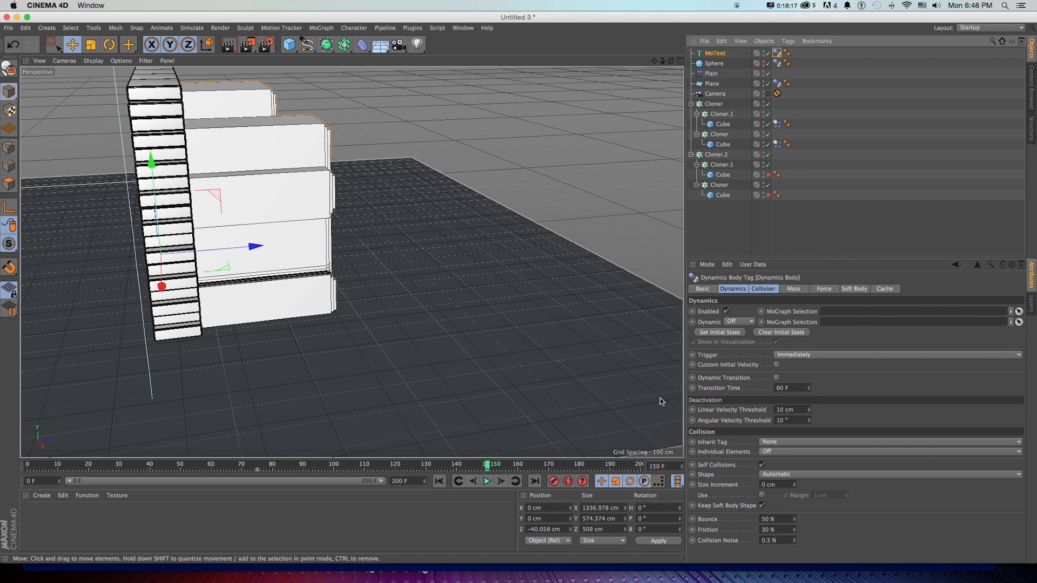
pyautogui.hotkey('shift', 'f')
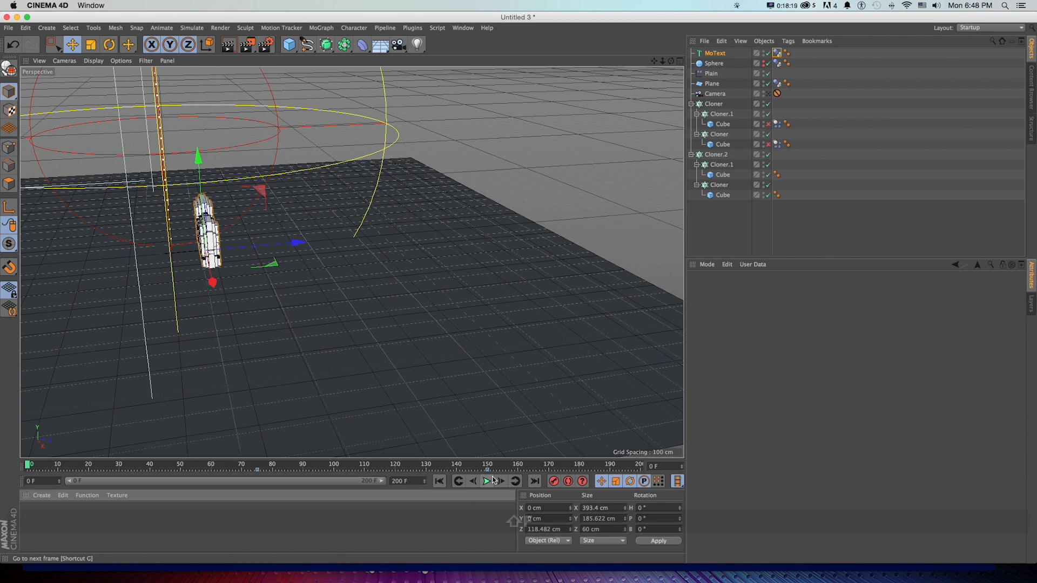
pyautogui.click(259, 466)
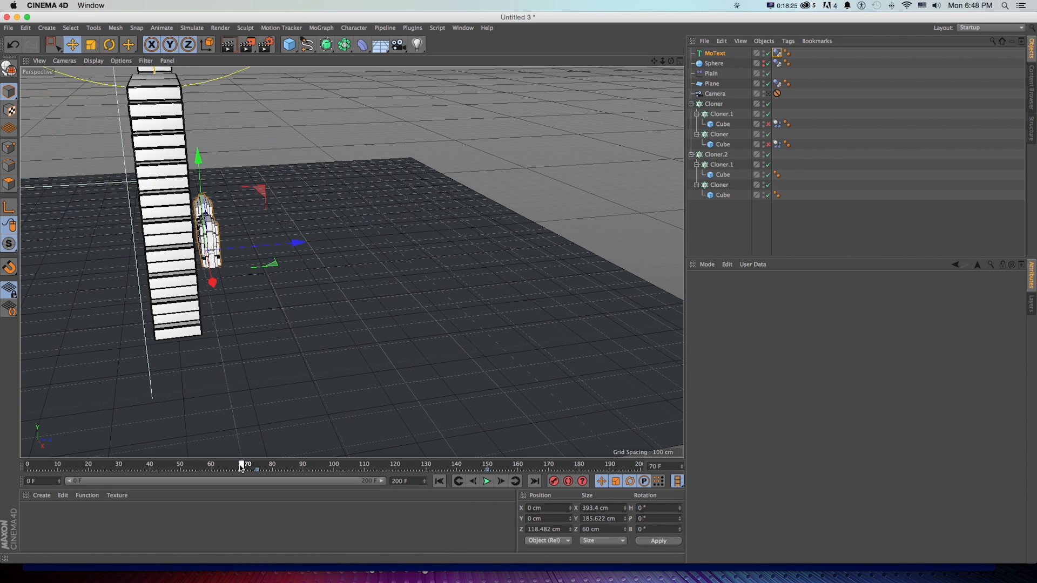
pyautogui.moveTo(241, 467); pyautogui.dragTo(74, 466)
pyautogui.keyDown('alt'); pyautogui.moveTo(204, 367); pyautogui.dragTo(564, 363); pyautogui.keyUp('alt')
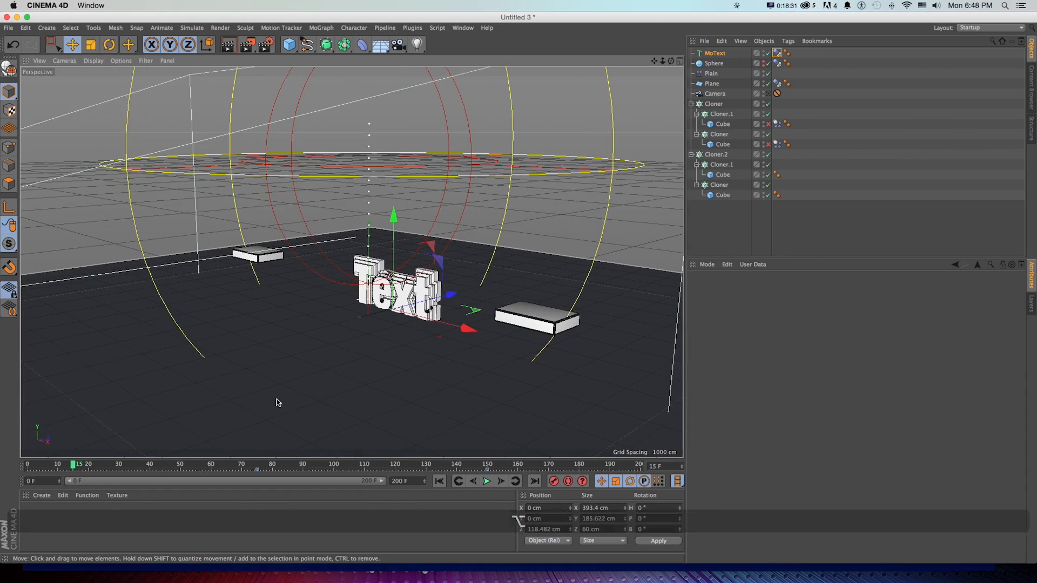
# Keyframe the MoText's Enabled property off on frame 75 and on at frame 76
pyautogui.click(257, 467)
pyautogui.keyDown('alt'); pyautogui.moveTo(572, 270); pyautogui.dragTo(392, 254); pyautogui.keyUp('alt')
pyautogui.press('1')
pyautogui.click(716, 53)
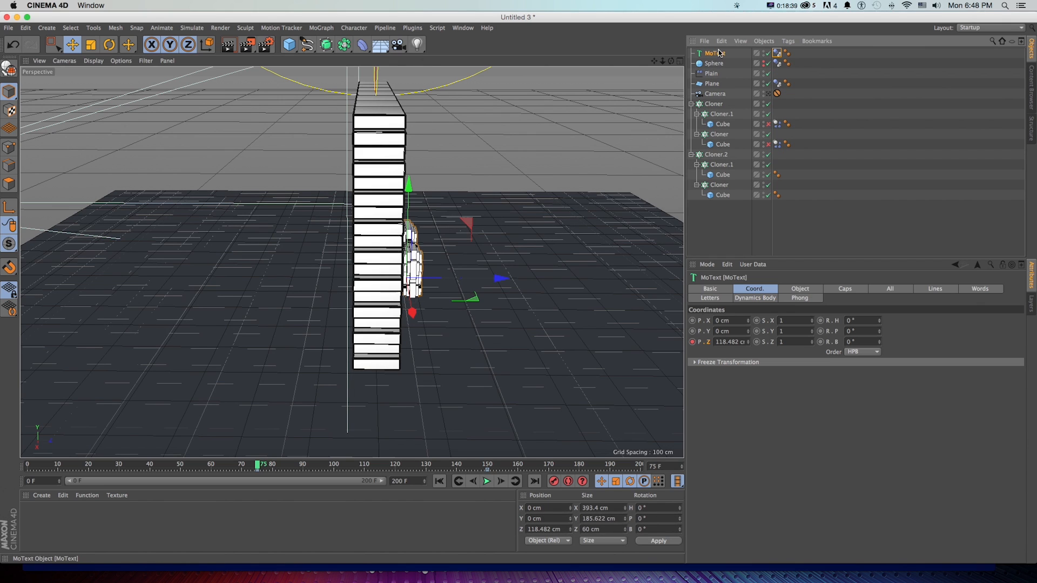
pyautogui.click(712, 288)
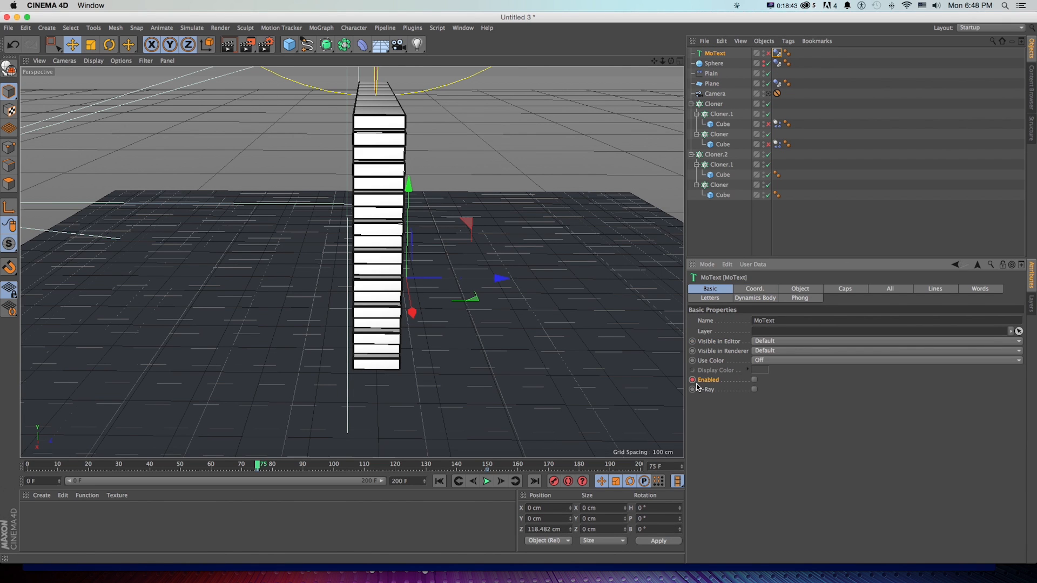
pyautogui.click(754, 380)
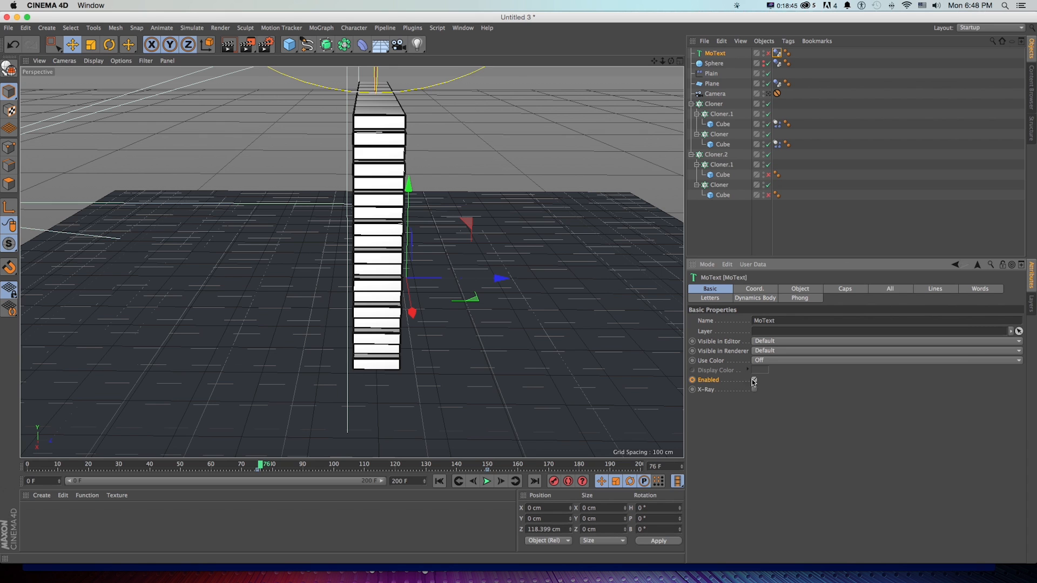
# Scrub through the wall's assembly, look through the scene camera, and play the animation from frame 0
pyautogui.hotkey('shift', 'f')
pyautogui.keyDown('alt'); pyautogui.moveTo(396, 322); pyautogui.dragTo(483, 305); pyautogui.keyUp('alt')
pyautogui.moveTo(39, 469); pyautogui.dragTo(258, 468)
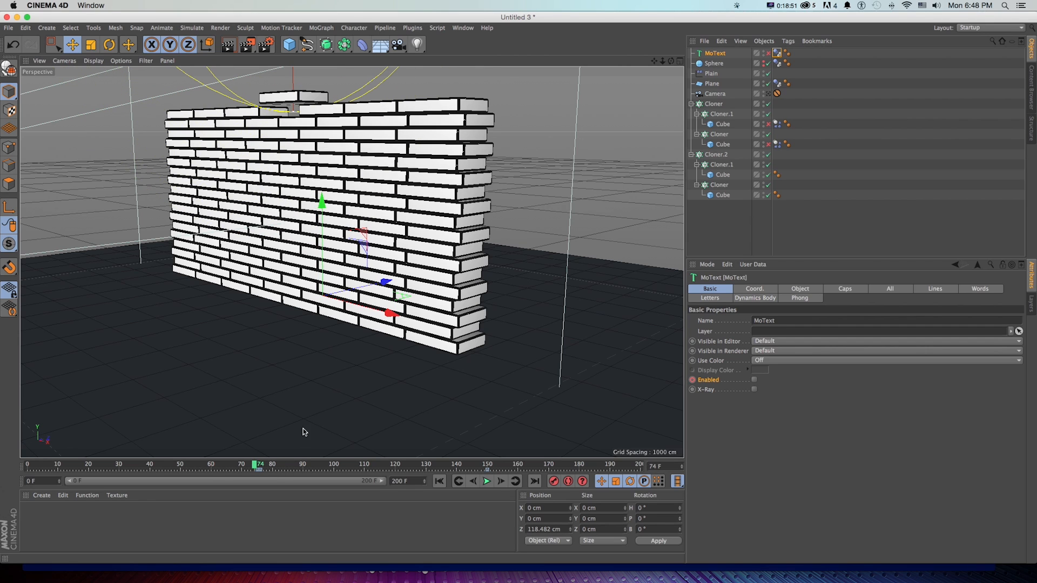
pyautogui.click(768, 94)
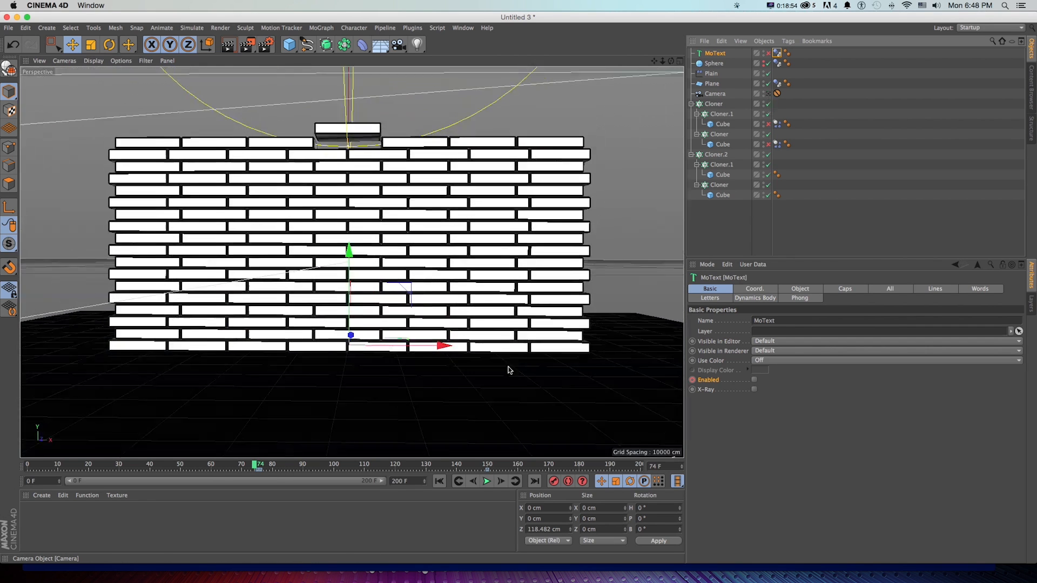
pyautogui.hotkey('shift', 'f')
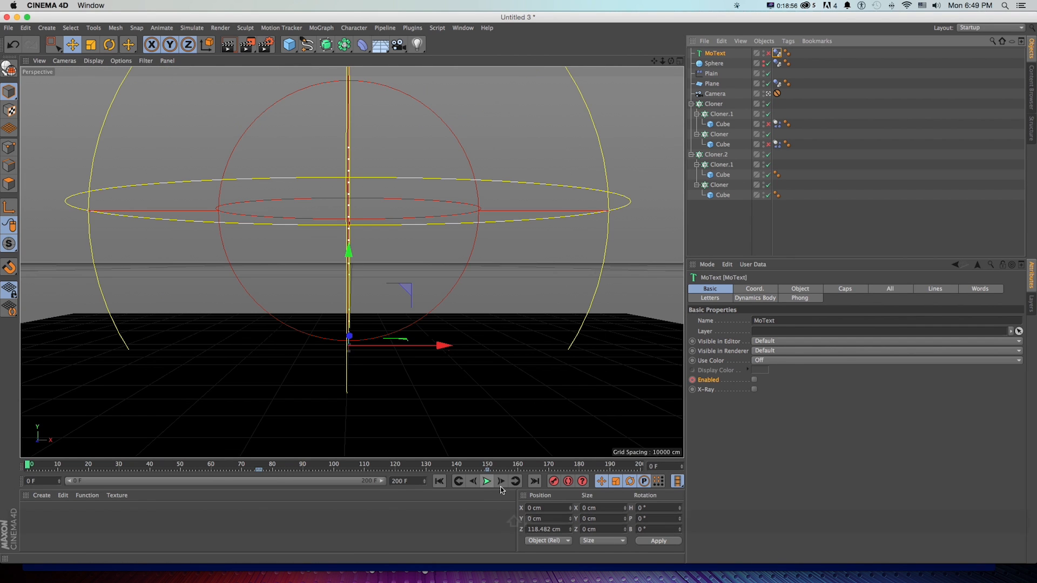
pyautogui.click(486, 481)
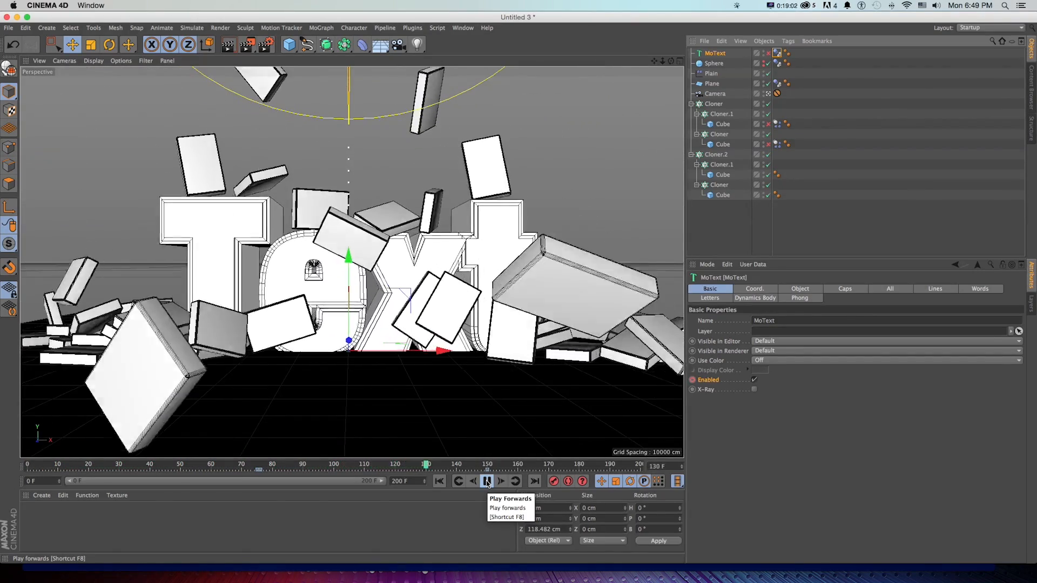
pyautogui.click(486, 481)
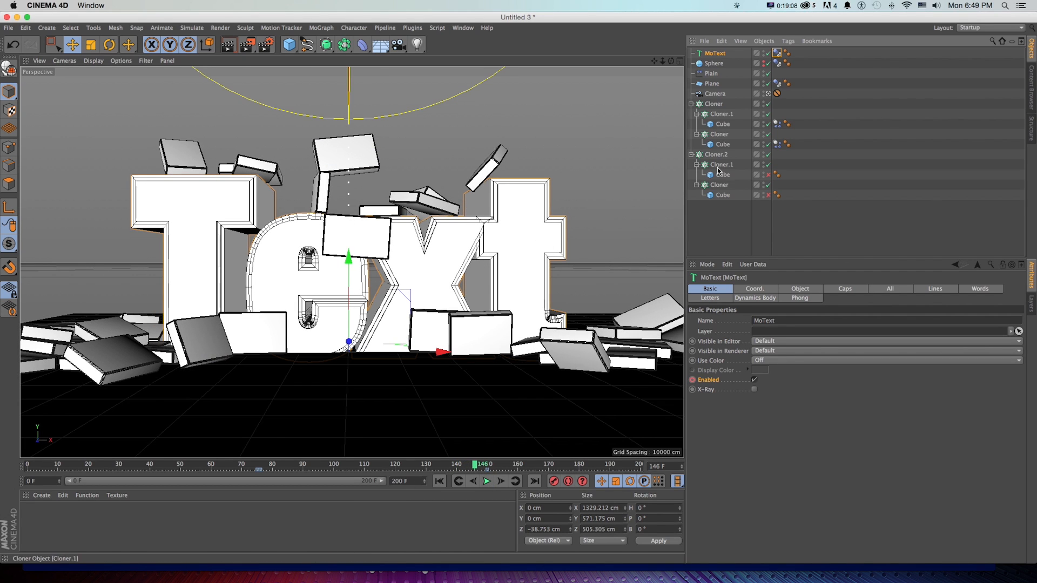
# Set the collision shape of the MoText's Dynamics Body tag to Moving Mesh
pyautogui.click(778, 54)
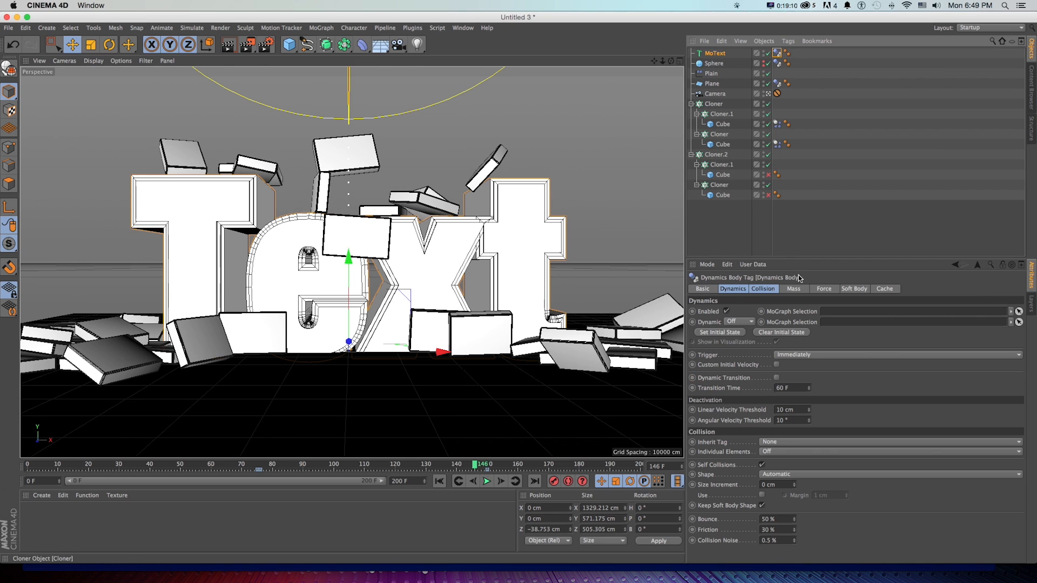
pyautogui.click(780, 455)
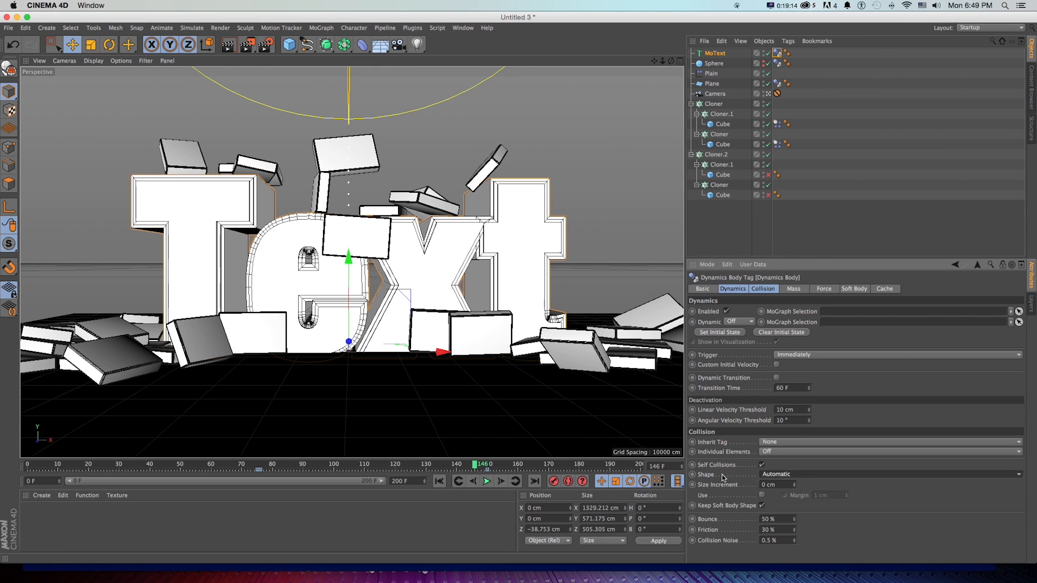
pyautogui.click(768, 477)
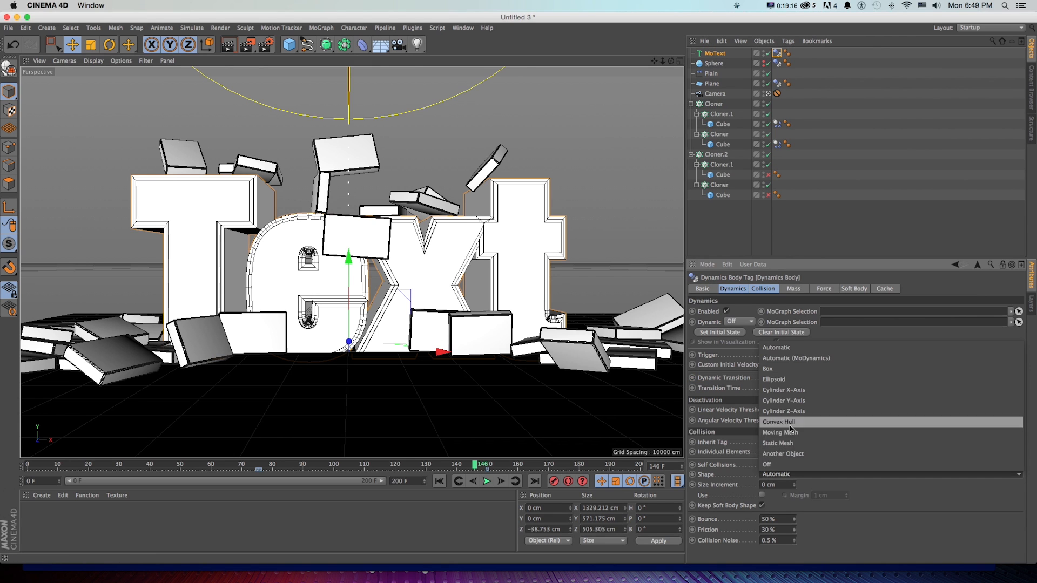
pyautogui.click(788, 433)
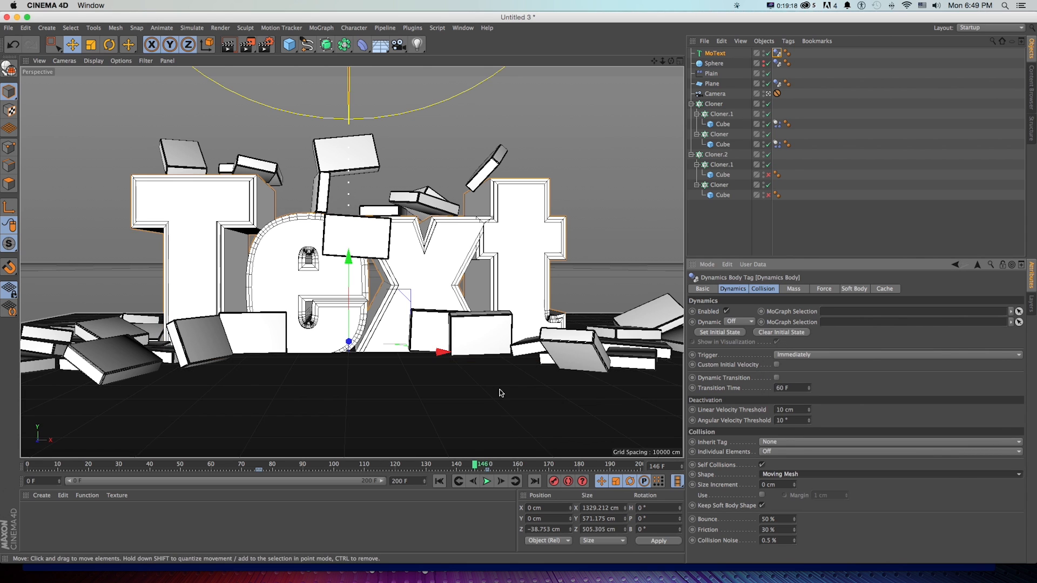
# Move the text's keyframes from frame 150 to frame 120 and play the animation from the start
pyautogui.moveTo(428, 467); pyautogui.dragTo(398, 468)
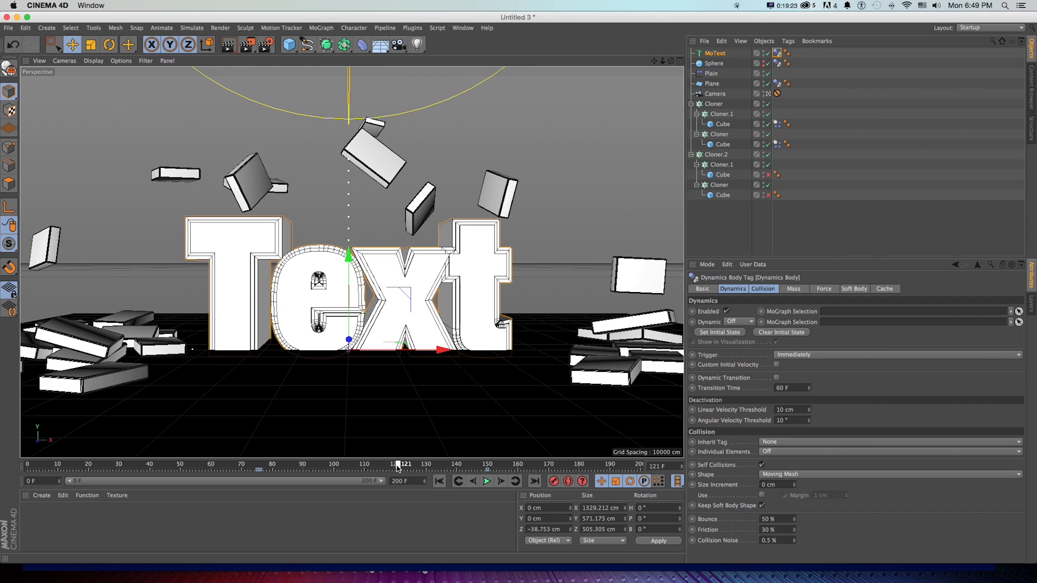
pyautogui.click(695, 54)
pyautogui.click(489, 469)
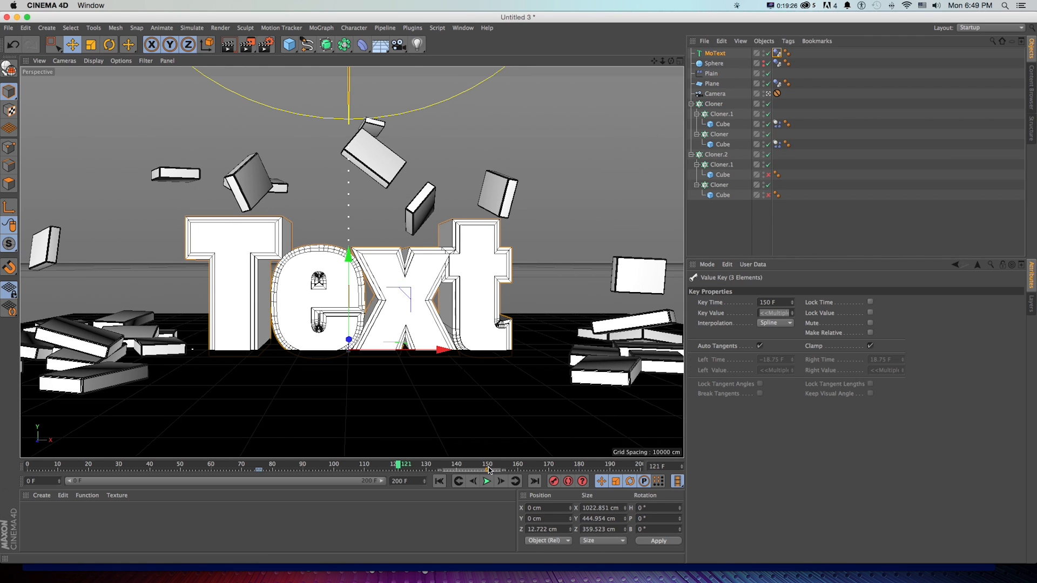
pyautogui.moveTo(488, 470); pyautogui.dragTo(395, 473)
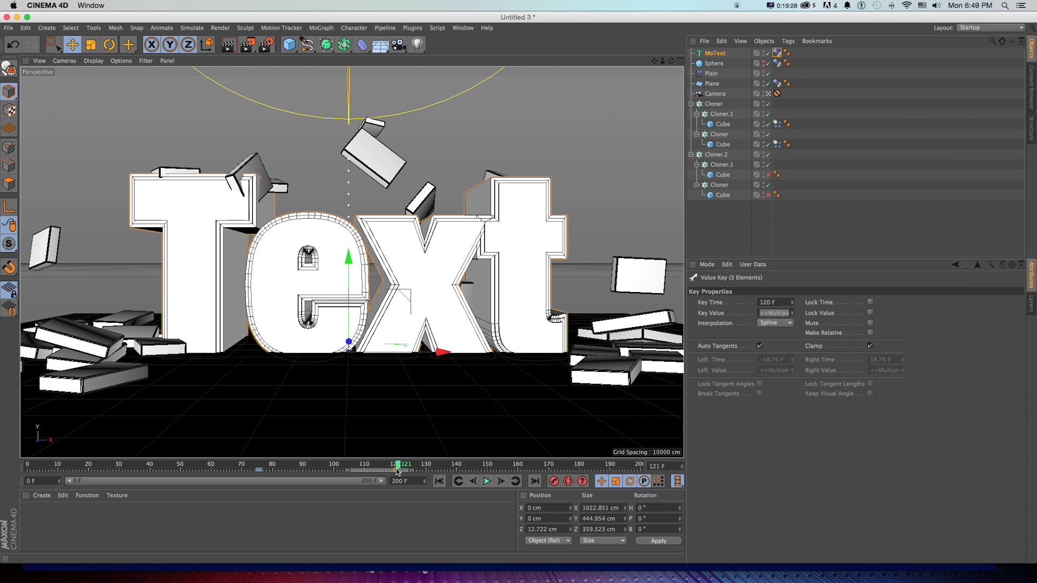
pyautogui.hotkey('shift', 'f')
pyautogui.click(486, 483)
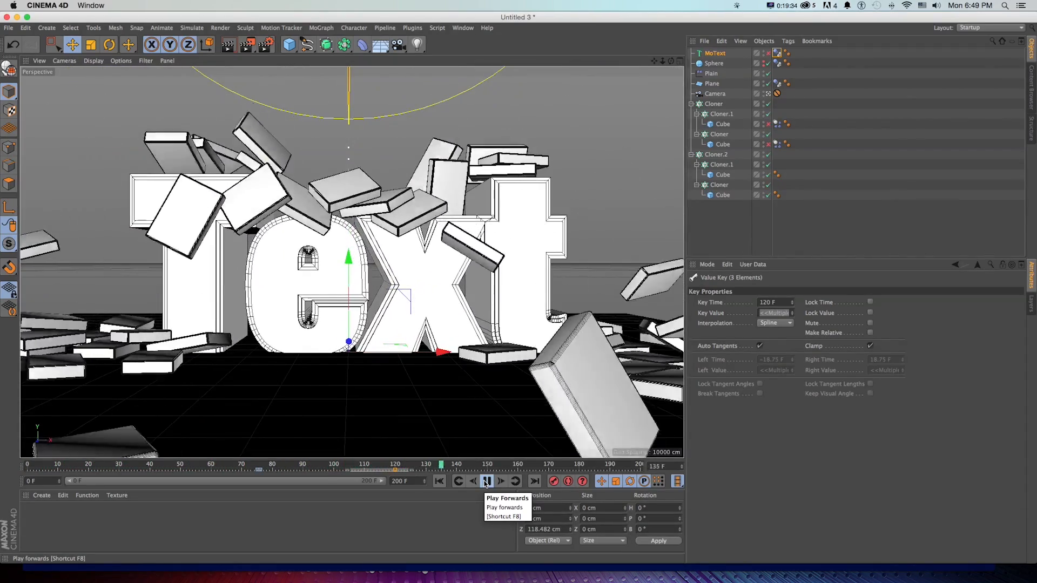
pyautogui.click(486, 481)
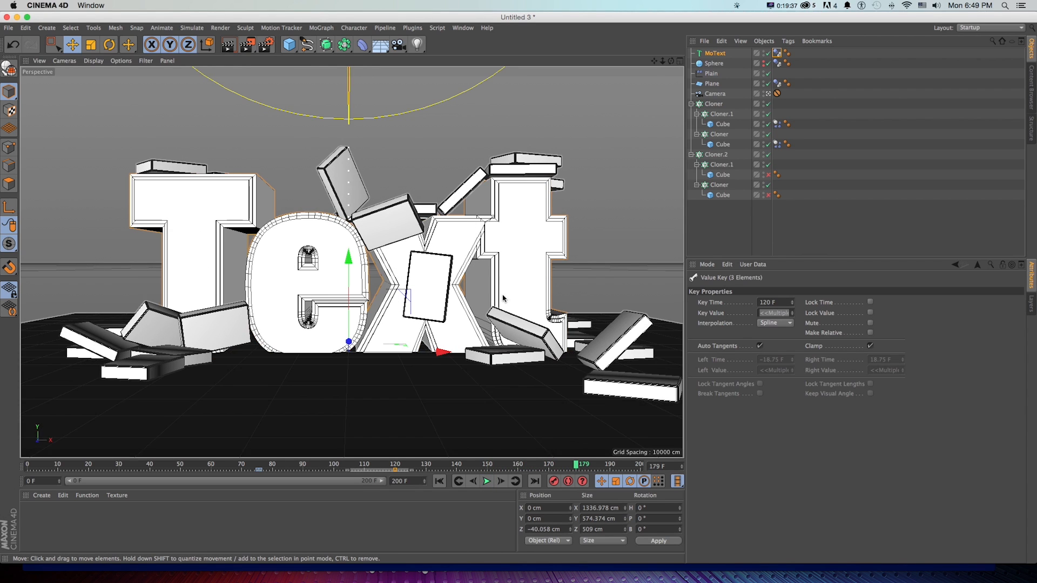
# Raise the text to a Y position of about 24.77 cm and render the camera view
pyautogui.press('super+z')
pyautogui.moveTo(348, 291); pyautogui.dragTo(352, 283)
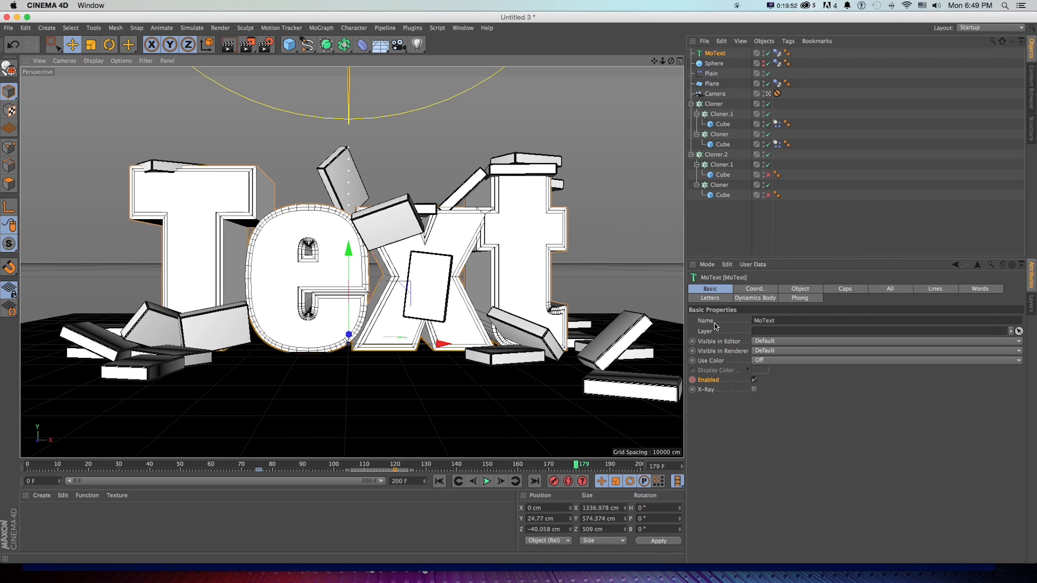
pyautogui.click(710, 54)
pyautogui.click(755, 289)
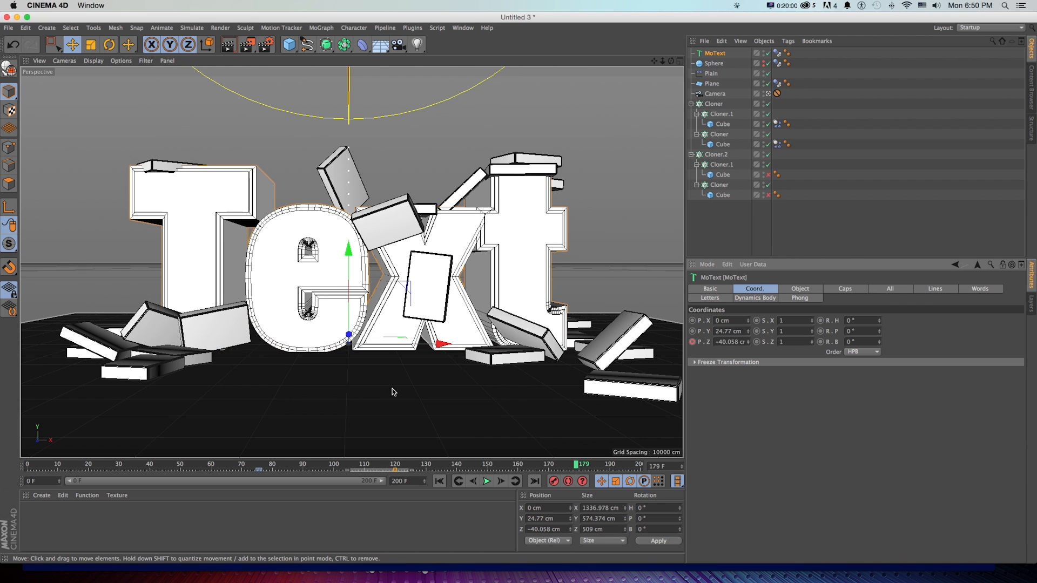
pyautogui.press('super+r')
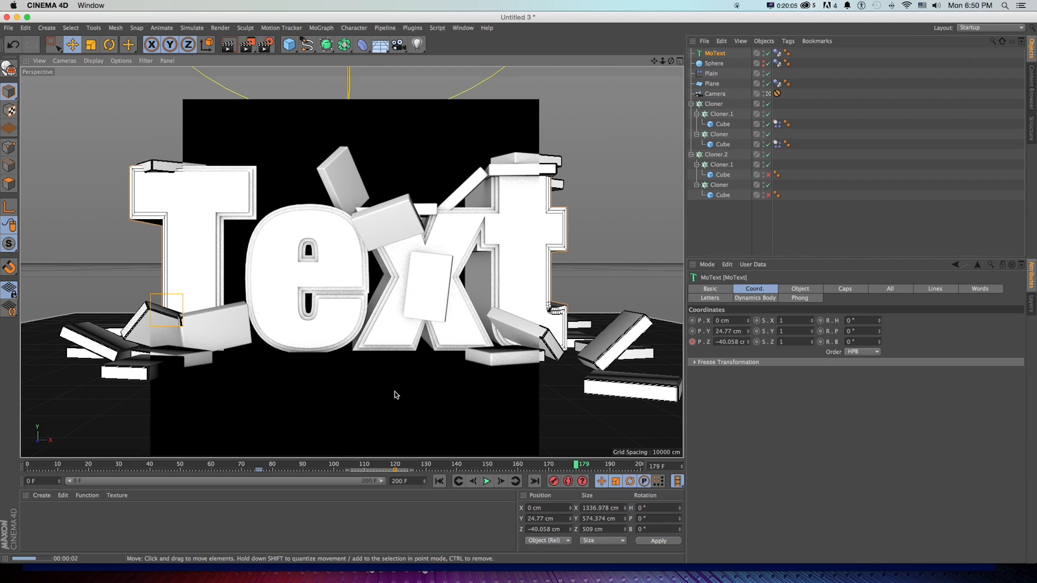
# Switch to QuickTime Player, scrub through the reference brick animation to the BOOM! reveal, and return to Cinema 4D
pyautogui.press('super+Tab')
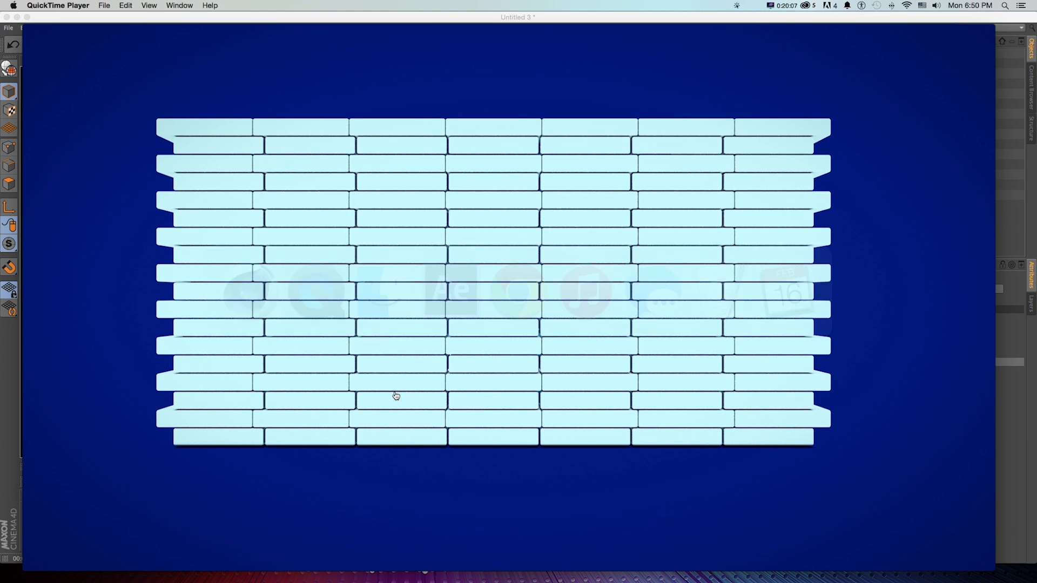
pyautogui.moveTo(446, 490)
pyautogui.moveTo(495, 485); pyautogui.dragTo(527, 479)
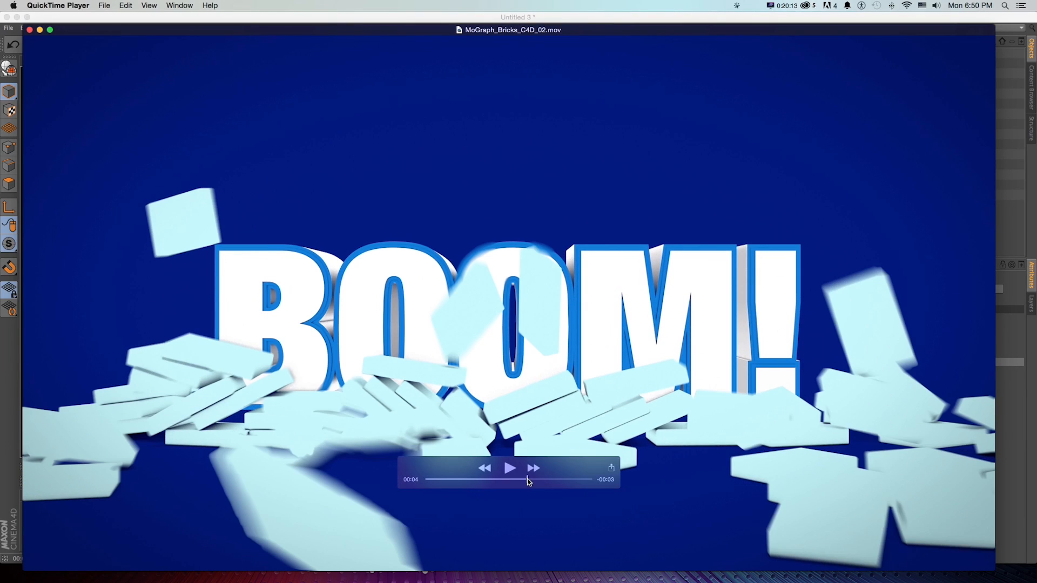
pyautogui.press('super+Tab')
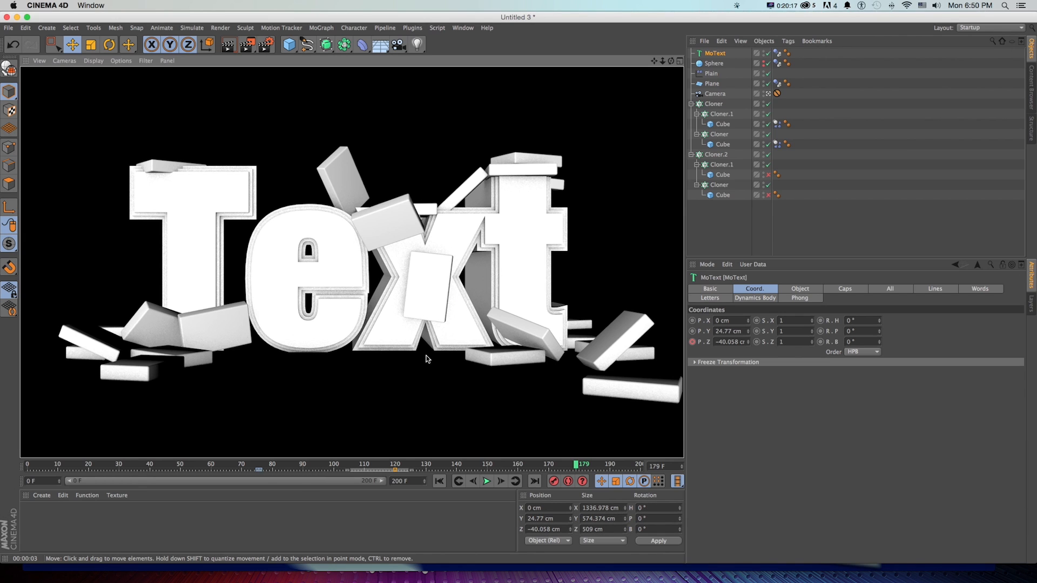
# Move to frame 28 and create a new material named "light blue"
pyautogui.moveTo(87, 467); pyautogui.dragTo(114, 466)
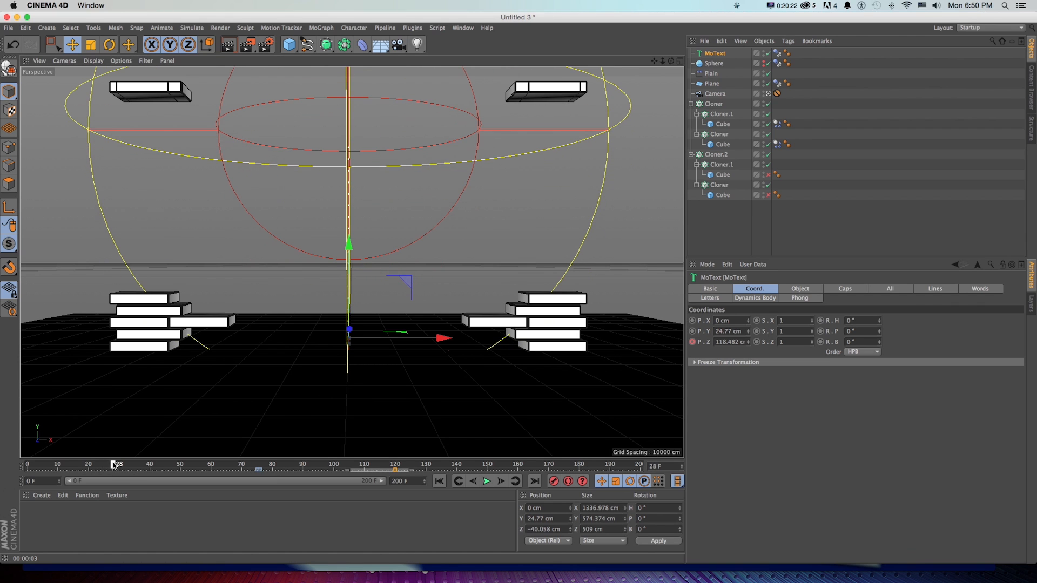
pyautogui.doubleClick(39, 513)
pyautogui.doubleClick(31, 514)
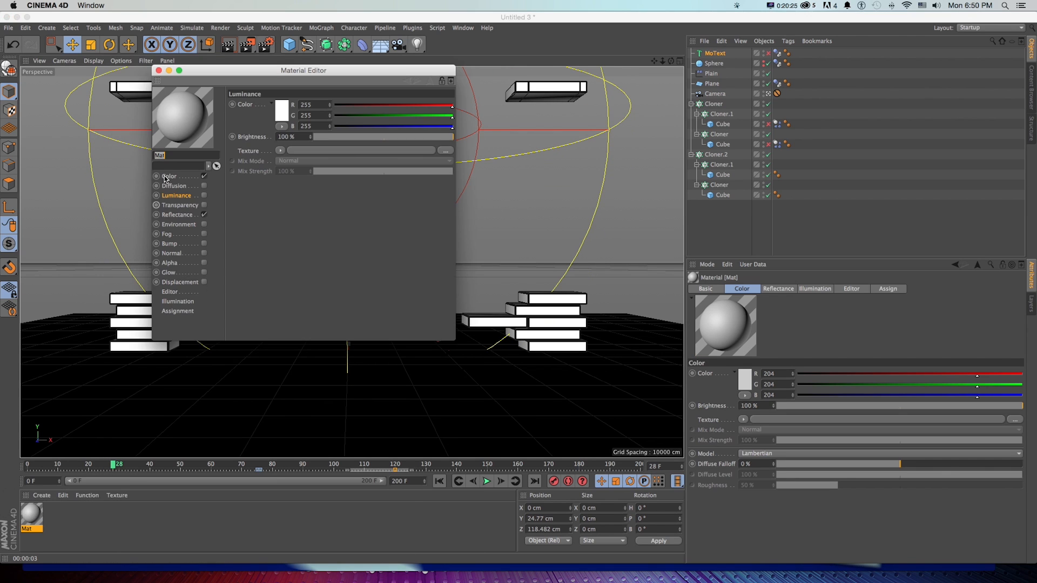
pyautogui.write('light blue')
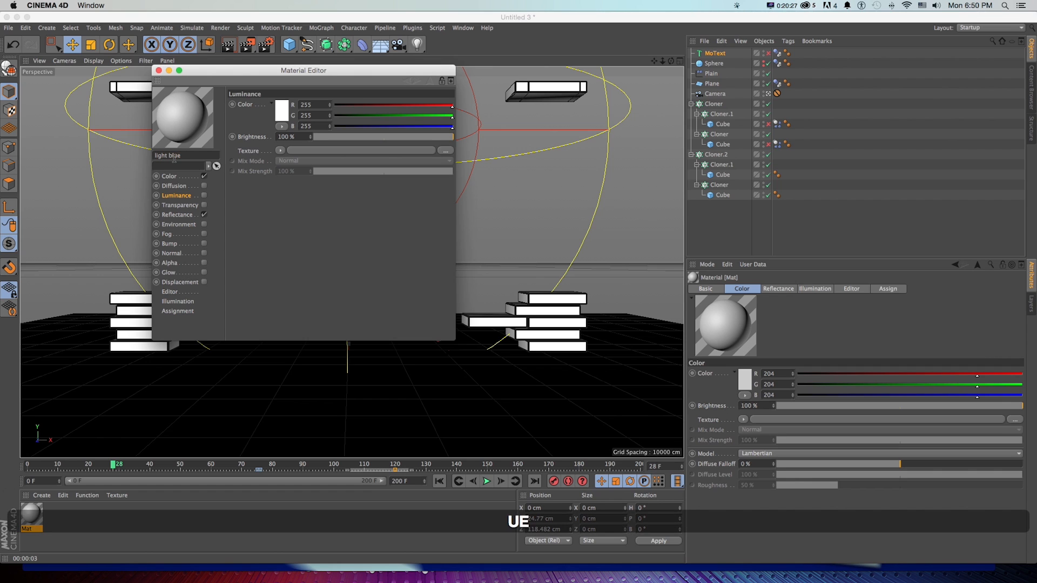
pyautogui.press('Return')
pyautogui.moveTo(232, 71); pyautogui.dragTo(368, 93)
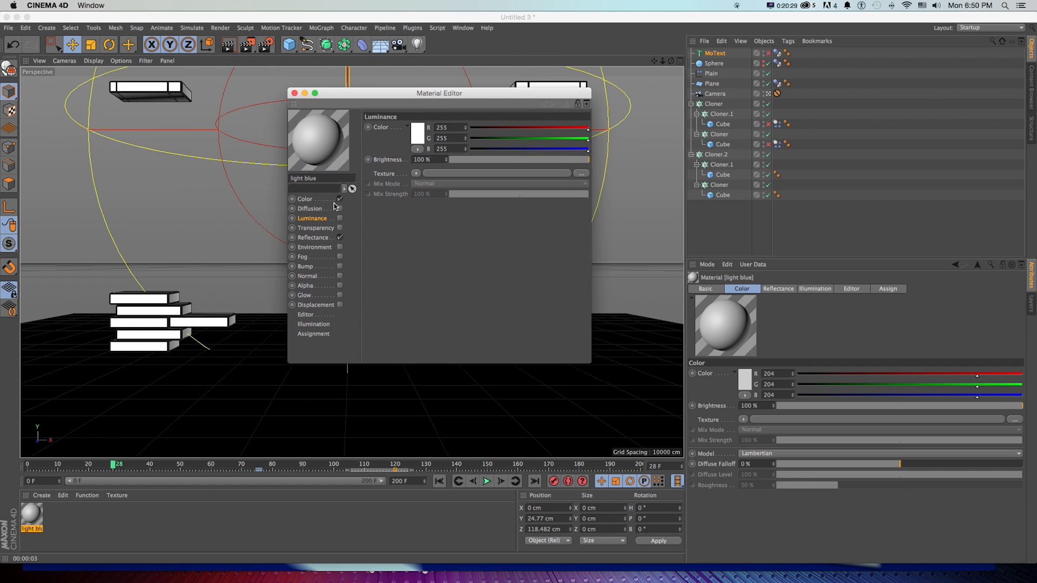
# Make the light blue material luminance-only with RGB 208, 249, 255, apply it to all four brick cubes, and render the view
pyautogui.click(340, 199)
pyautogui.click(339, 238)
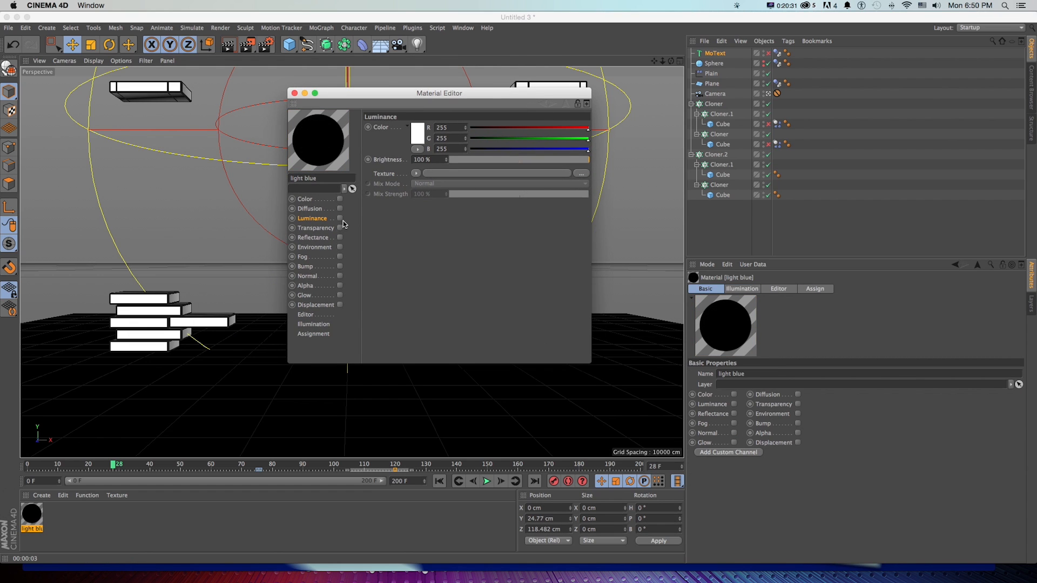
pyautogui.click(340, 218)
pyautogui.moveTo(415, 93); pyautogui.dragTo(467, 111)
pyautogui.click(448, 145)
pyautogui.moveTo(413, 129); pyautogui.dragTo(403, 112)
pyautogui.click(465, 184)
pyautogui.moveTo(32, 514); pyautogui.dragTo(776, 124)
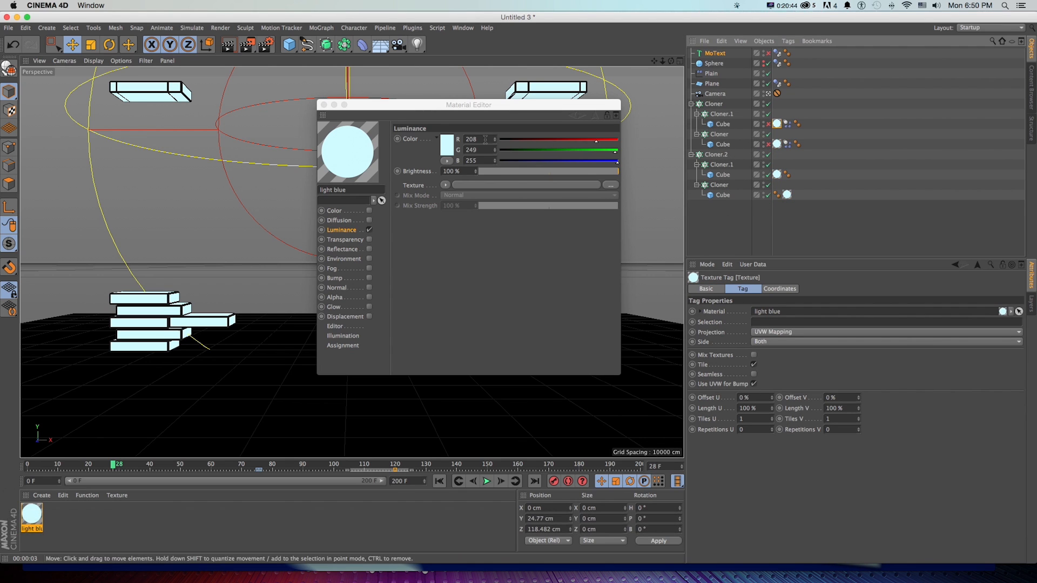
pyautogui.press('super+r')
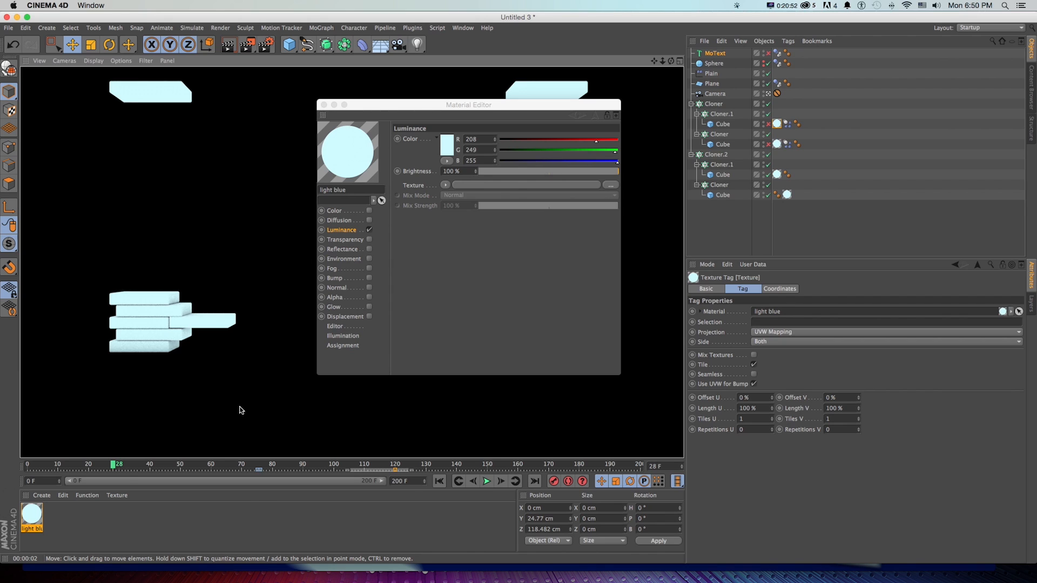
# Duplicate the light blue material, rename the copy "dark blue", and set its luminance color to RGB 7, 30, 106
pyautogui.keyDown('super'); pyautogui.moveTo(32, 516); pyautogui.dragTo(43, 519); pyautogui.keyUp('super')
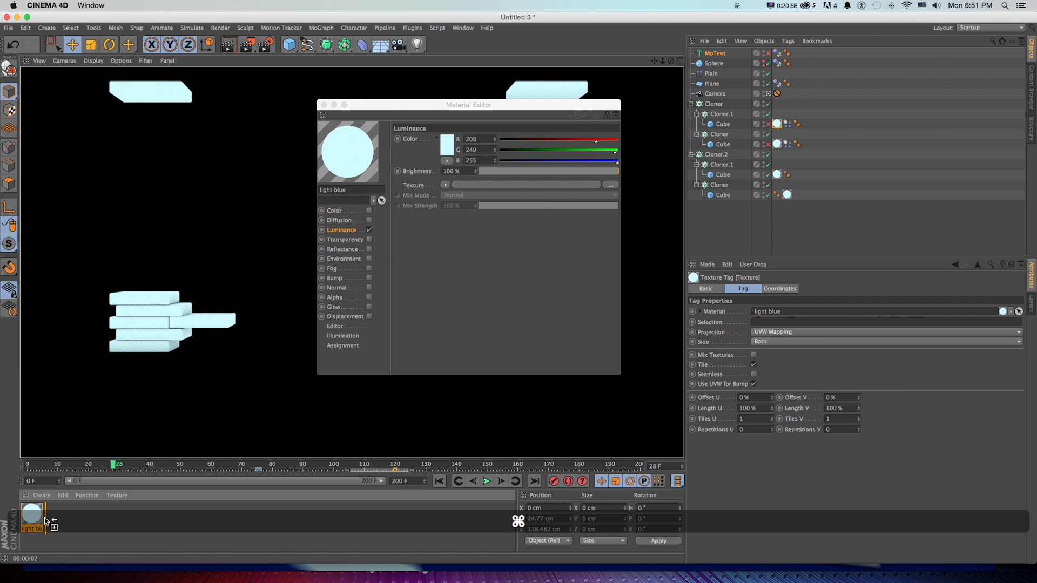
pyautogui.keyDown('super'); pyautogui.moveTo(44, 518); pyautogui.dragTo(45, 517); pyautogui.keyUp('super')
pyautogui.doubleClick(330, 190)
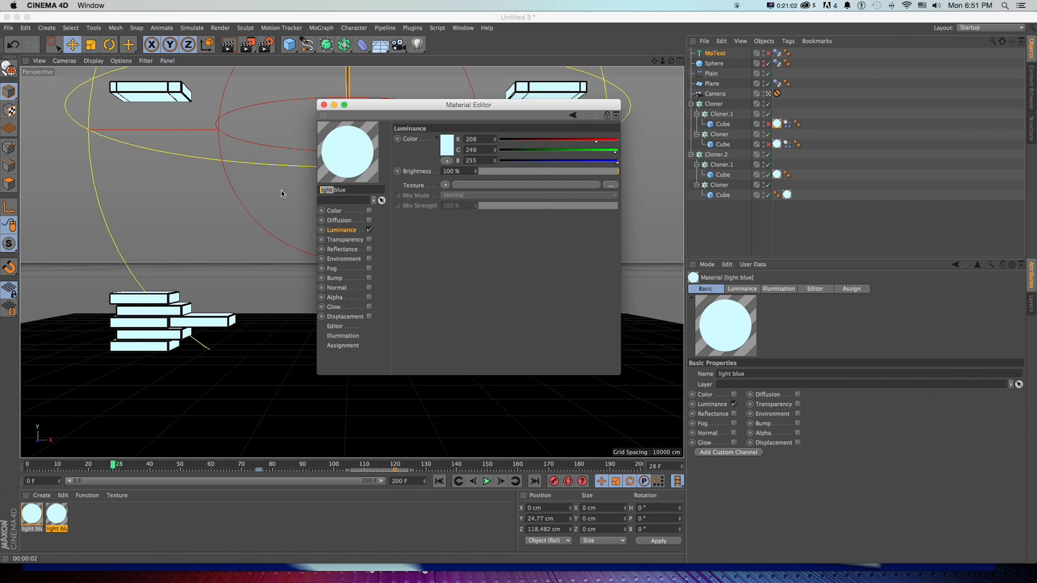
pyautogui.write('dark')
pyautogui.click(448, 146)
pyautogui.moveTo(473, 112); pyautogui.dragTo(485, 112)
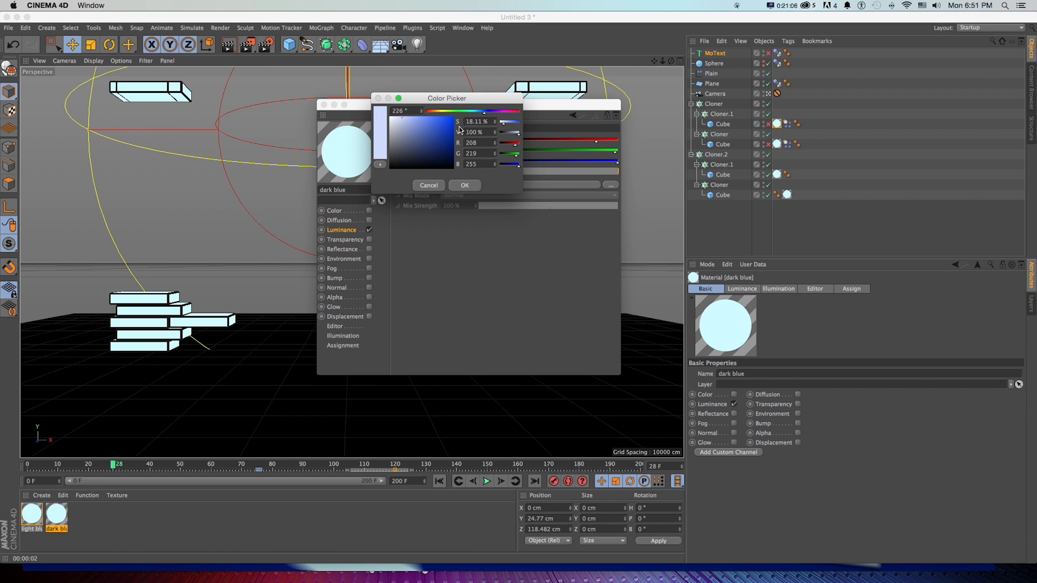
pyautogui.moveTo(429, 143); pyautogui.dragTo(445, 147)
pyautogui.click(464, 187)
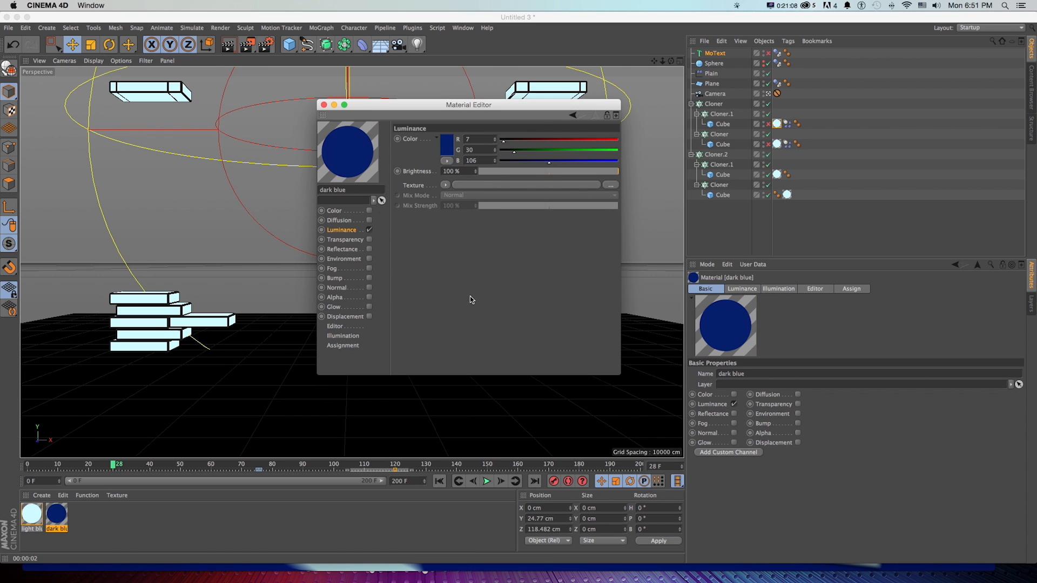
# Apply the dark blue material to the floor plane and render the view
pyautogui.moveTo(57, 514); pyautogui.dragTo(69, 420)
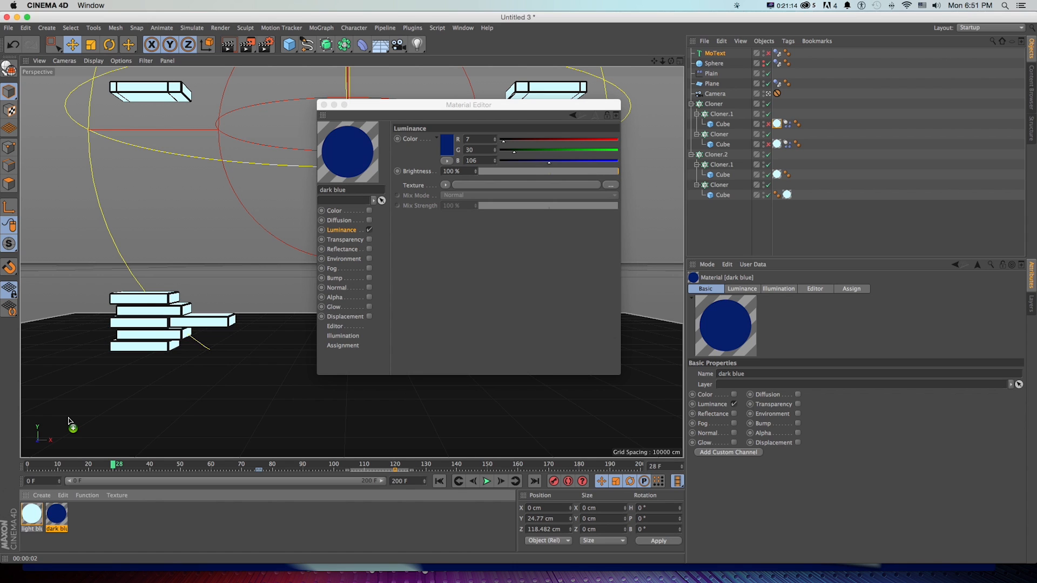
pyautogui.moveTo(69, 420); pyautogui.dragTo(71, 417)
pyautogui.press('super+r')
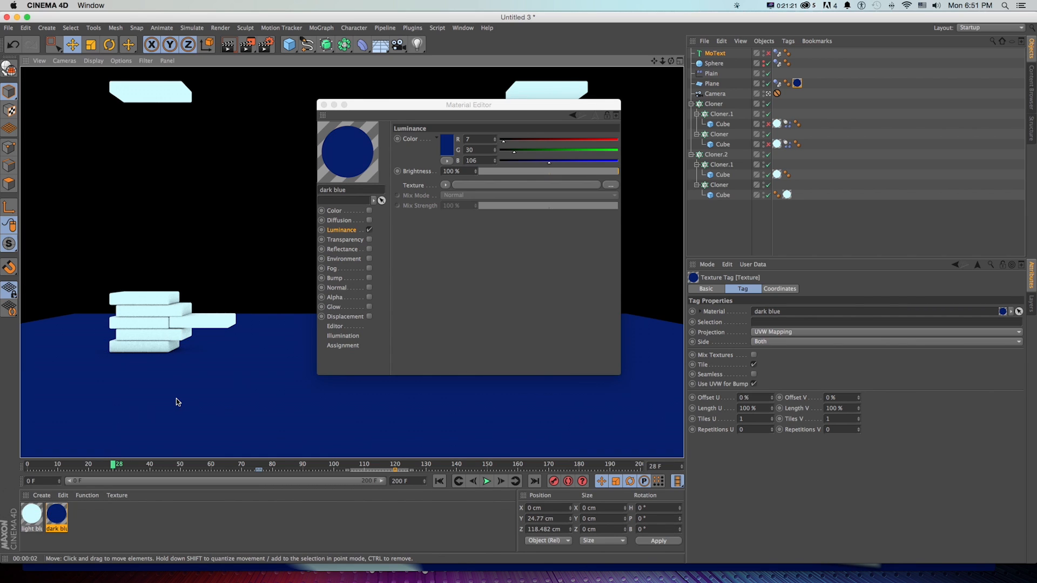
# Add a Background object, apply the dark blue material to it, and render the view
pyautogui.click(378, 50)
pyautogui.click(427, 131)
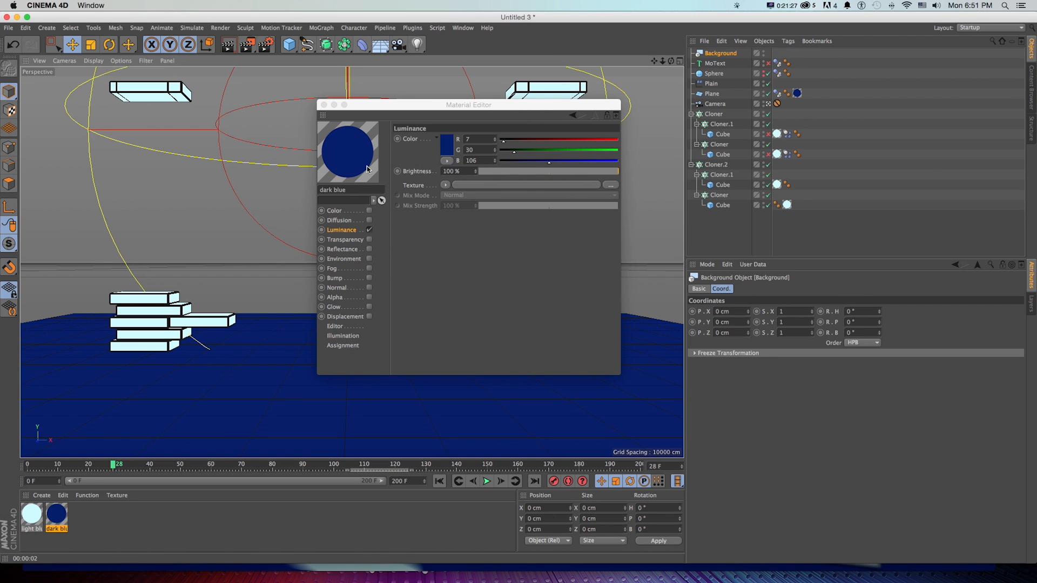
pyautogui.moveTo(65, 514); pyautogui.dragTo(713, 54)
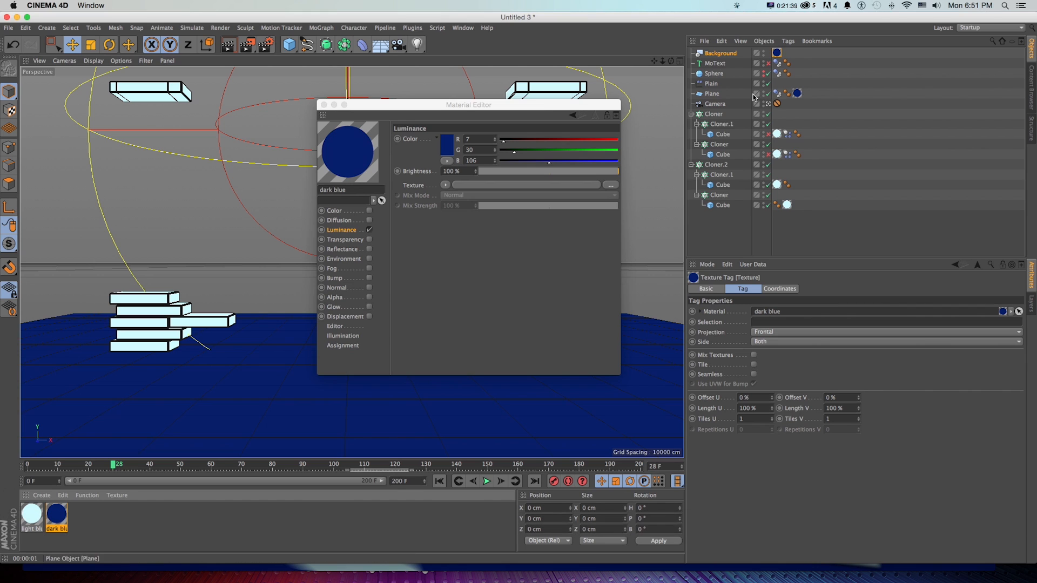
pyautogui.press('super+r')
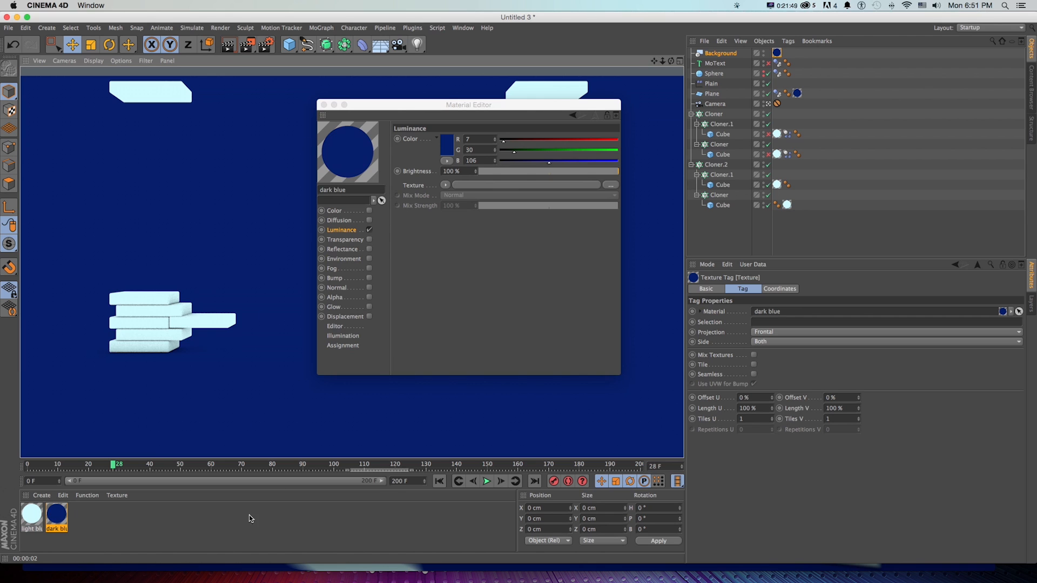
# Go to frame 156, close the Material Editor, and leave the scene camera to view the wall at an angle
pyautogui.moveTo(305, 465); pyautogui.dragTo(505, 466)
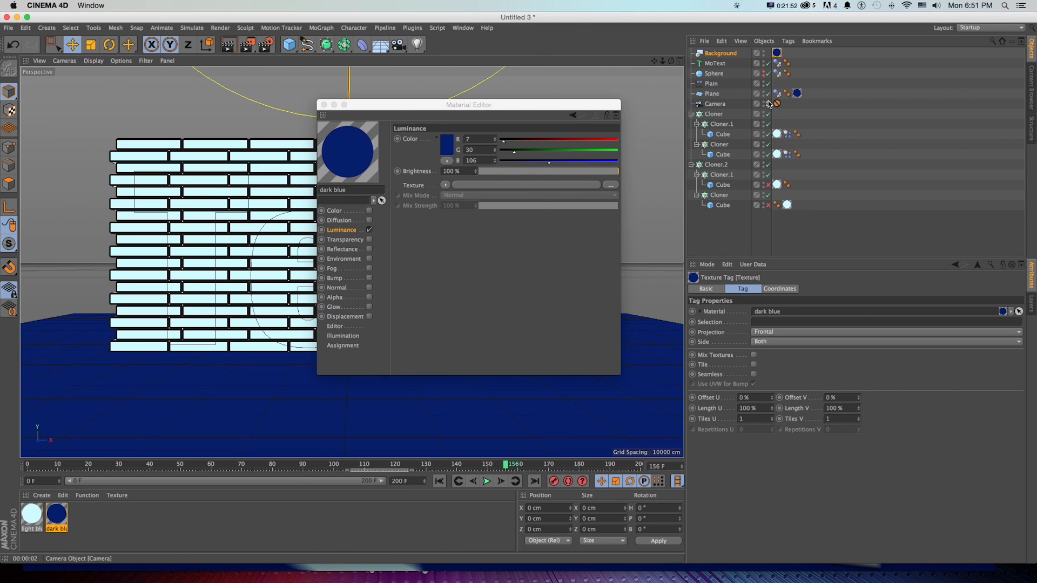
pyautogui.click(767, 105)
pyautogui.click(768, 105)
pyautogui.click(324, 105)
pyautogui.press('1')
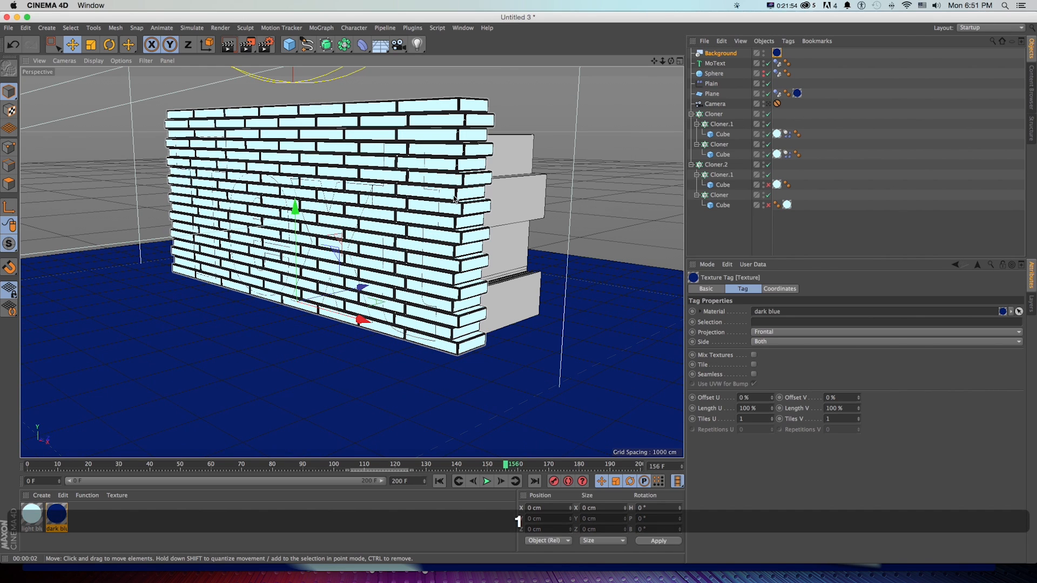
pyautogui.moveTo(331, 227); pyautogui.dragTo(201, 253)
# Duplicate the light blue material, rename the copy "white", and set its luminance color to RGB 255, 255, 255
pyautogui.keyDown('super'); pyautogui.moveTo(57, 515); pyautogui.dragTo(81, 517); pyautogui.keyUp('super')
pyautogui.doubleClick(81, 516)
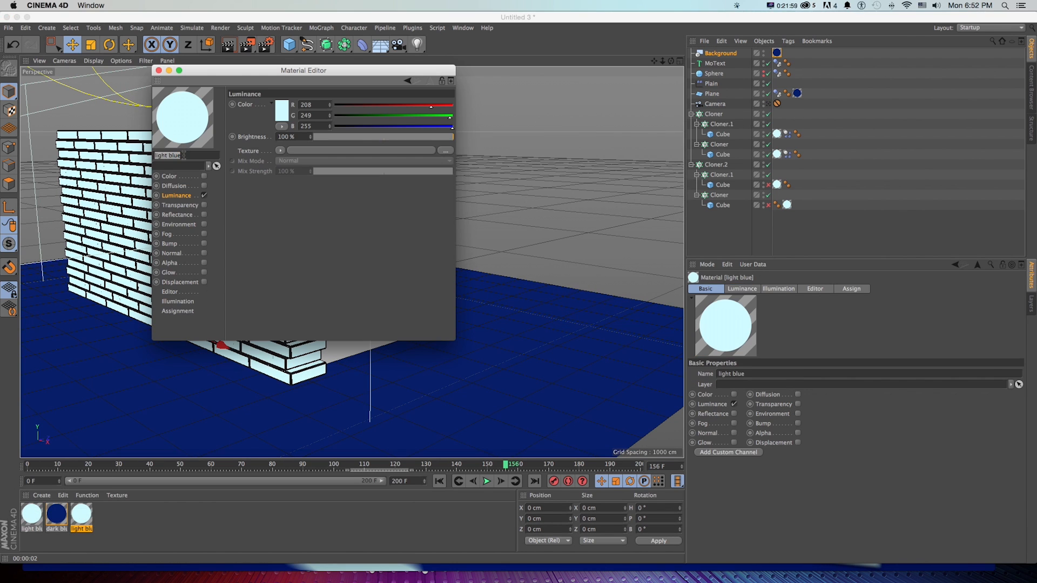
pyautogui.write('white')
pyautogui.press('Return')
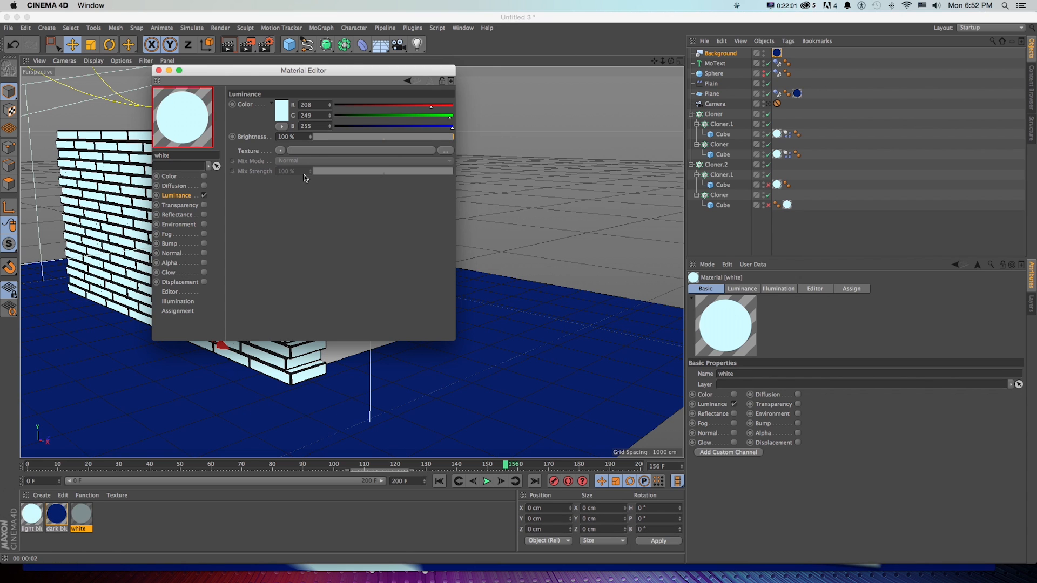
pyautogui.click(281, 112)
pyautogui.click(221, 76)
pyautogui.click(296, 153)
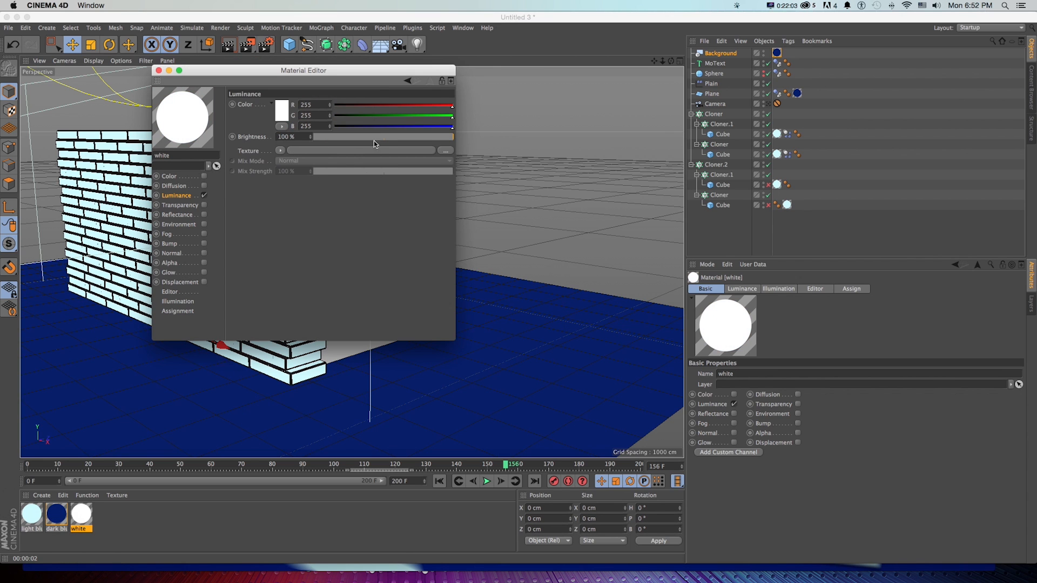
pyautogui.click(158, 70)
# Play the animation from the start to frame 104 and apply the white material to the MoText
pyautogui.click(439, 481)
pyautogui.click(486, 481)
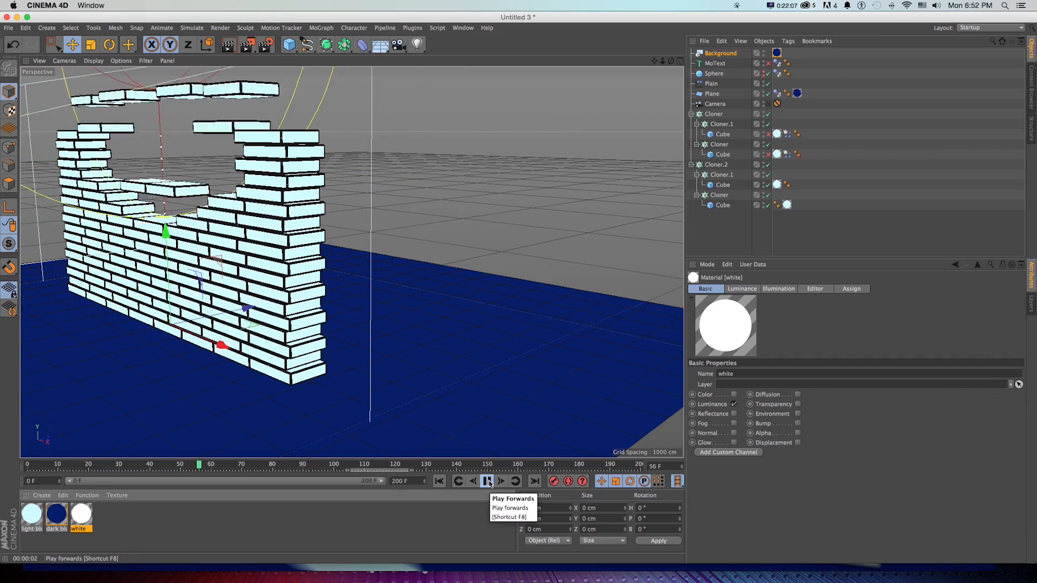
pyautogui.click(489, 482)
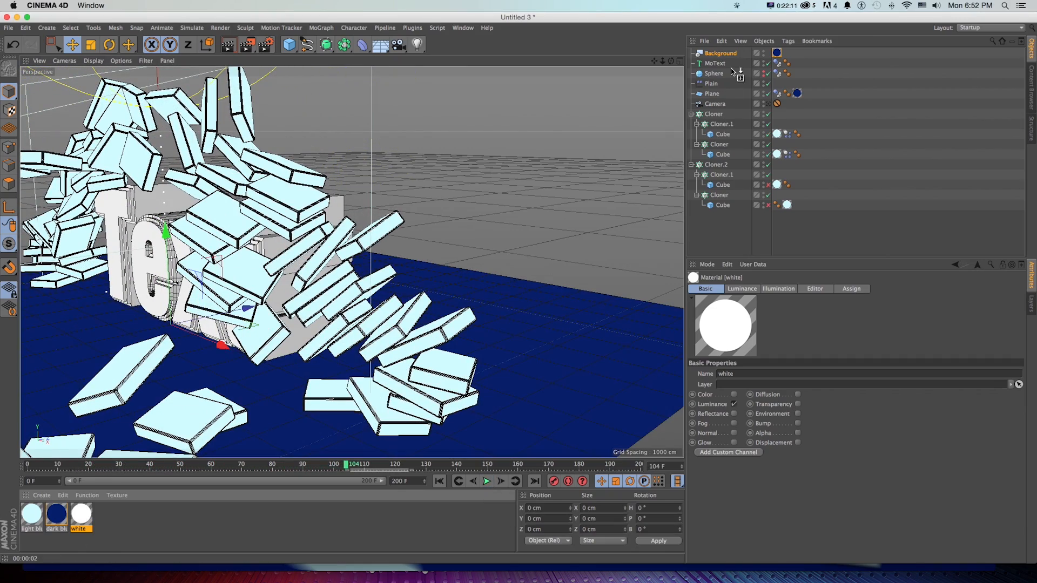
pyautogui.moveTo(721, 63); pyautogui.dragTo(721, 64)
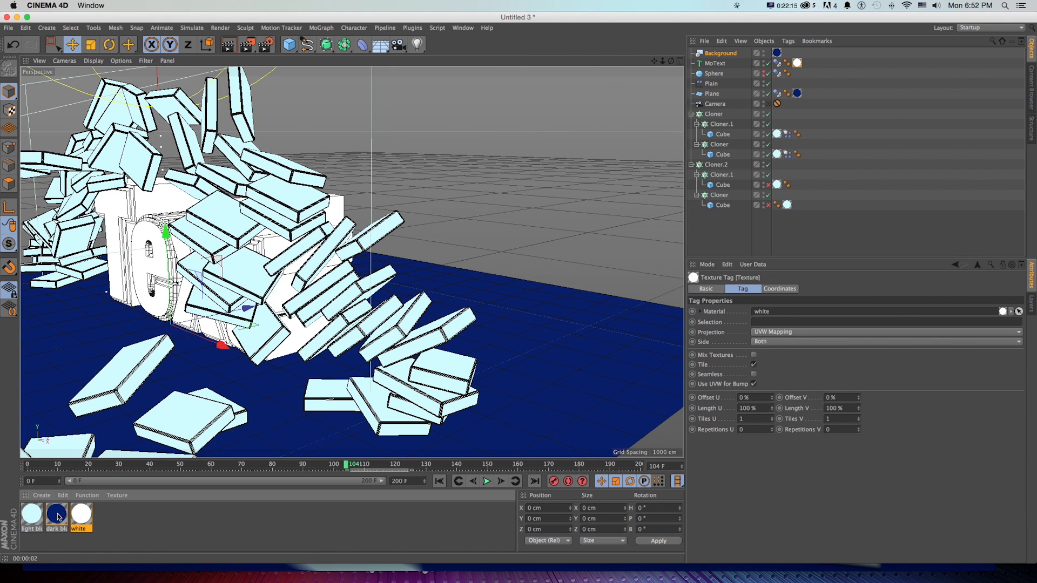
# Apply the dark blue material to the MoText and restrict its texture tag to selection R1
pyautogui.moveTo(533, 225); pyautogui.dragTo(716, 65)
pyautogui.moveTo(717, 65); pyautogui.dragTo(717, 65)
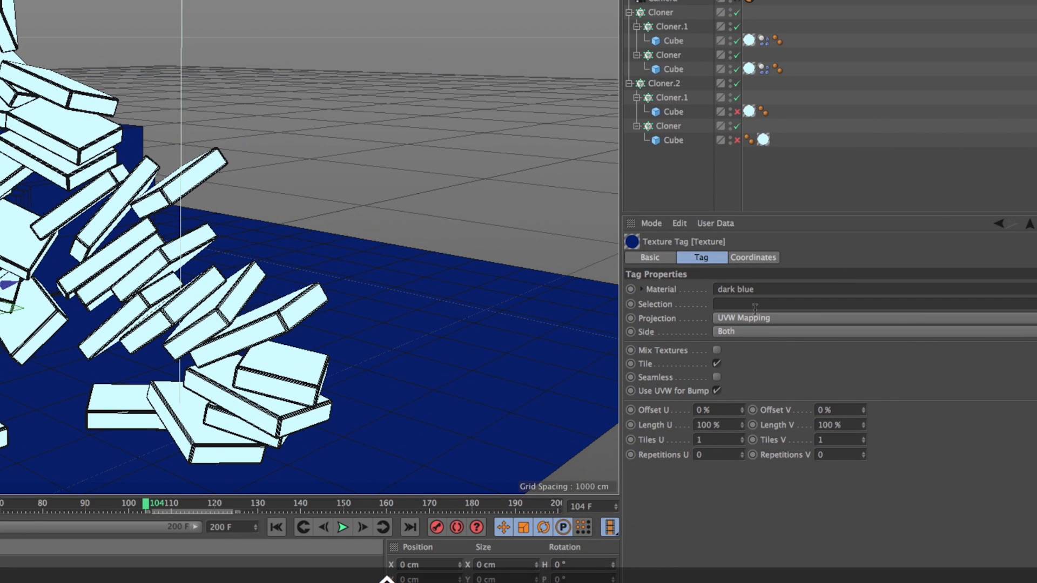
pyautogui.click(755, 306)
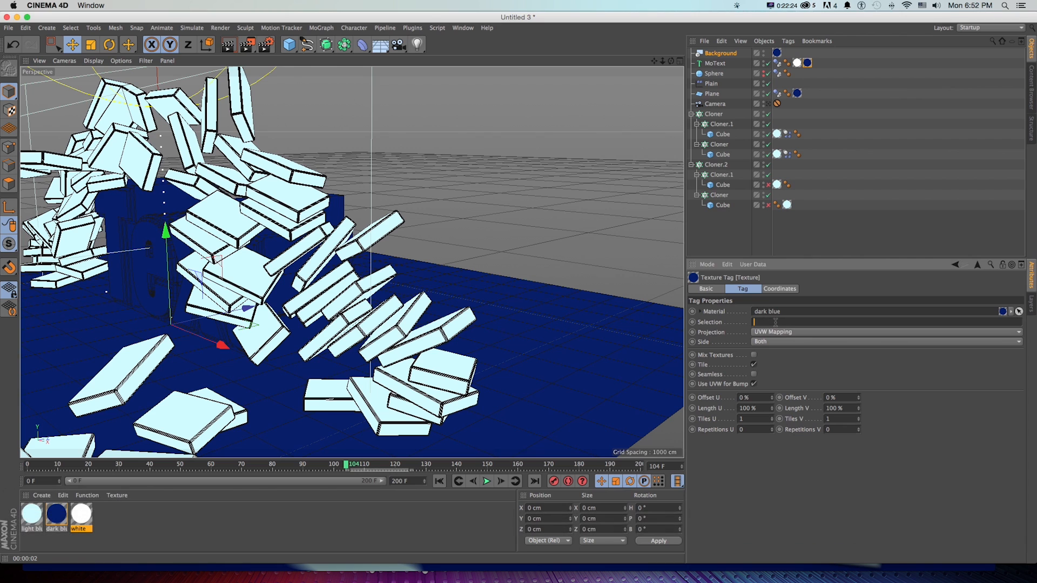
pyautogui.write('R1')
pyautogui.press('Return')
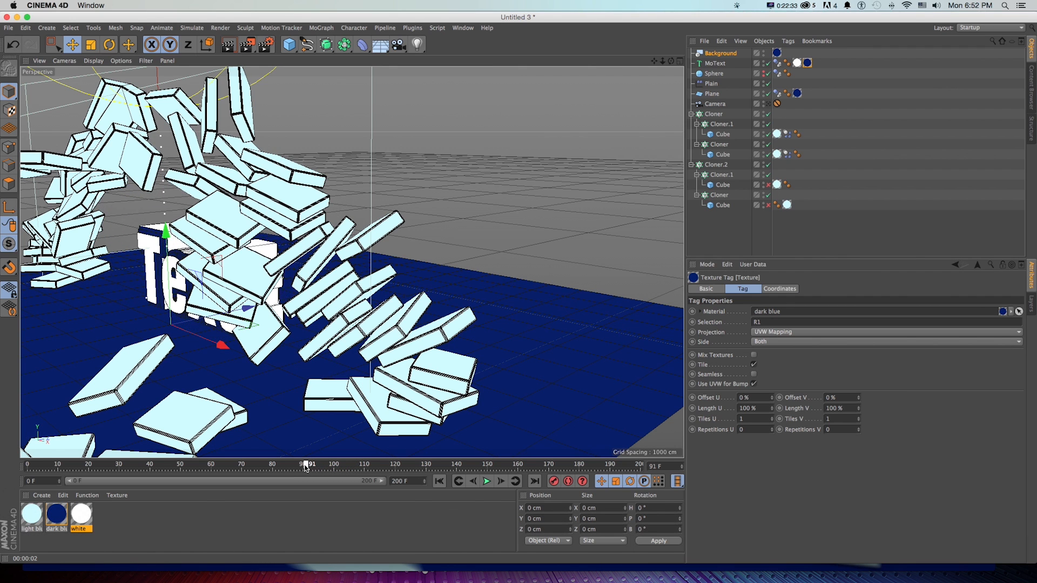
# Play the animation from frame 0 through the scene camera and render the view at frame 97
pyautogui.hotkey('shift', 'f')
pyautogui.click(768, 103)
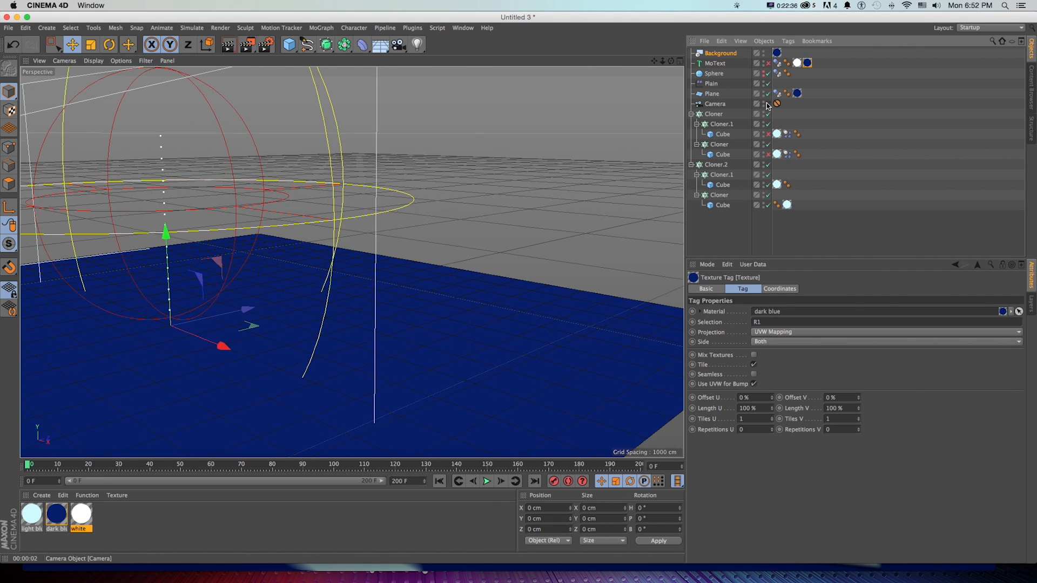
pyautogui.click(486, 481)
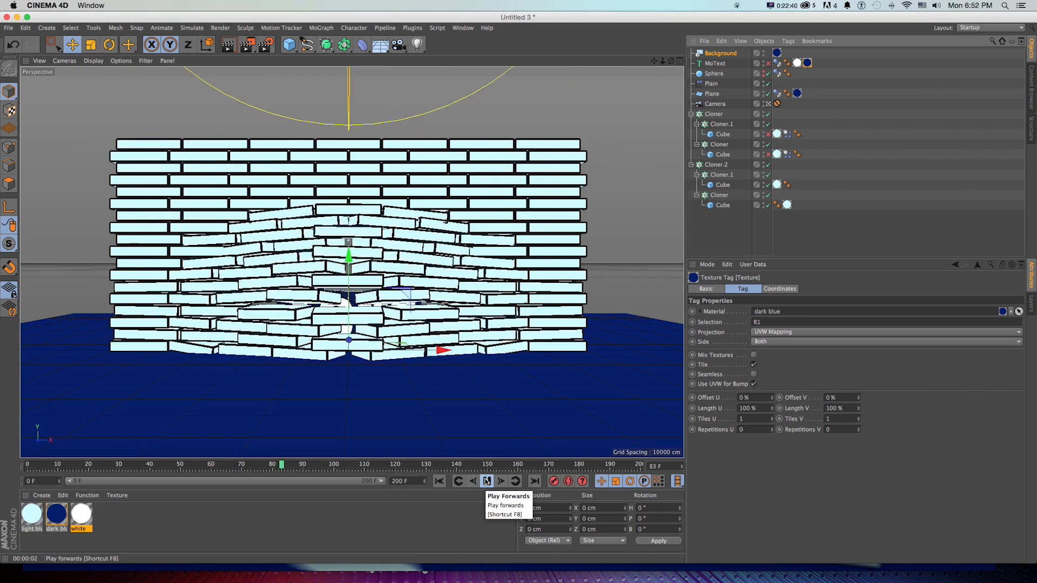
pyautogui.press('super+r')
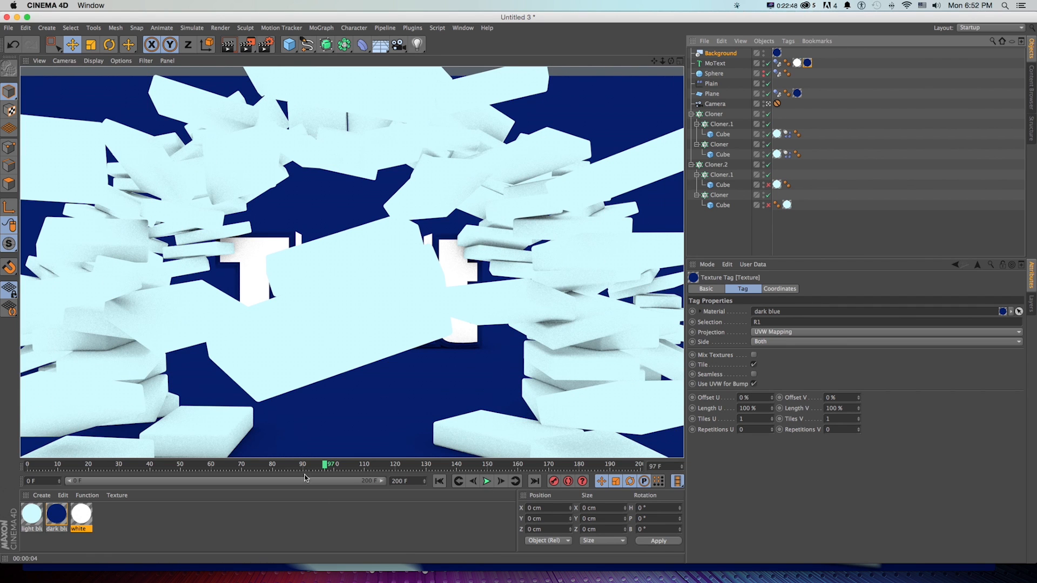
# Move to frame 58, render the camera view, and open the Render Settings
pyautogui.moveTo(323, 467); pyautogui.dragTo(207, 463)
pyautogui.press('super+r')
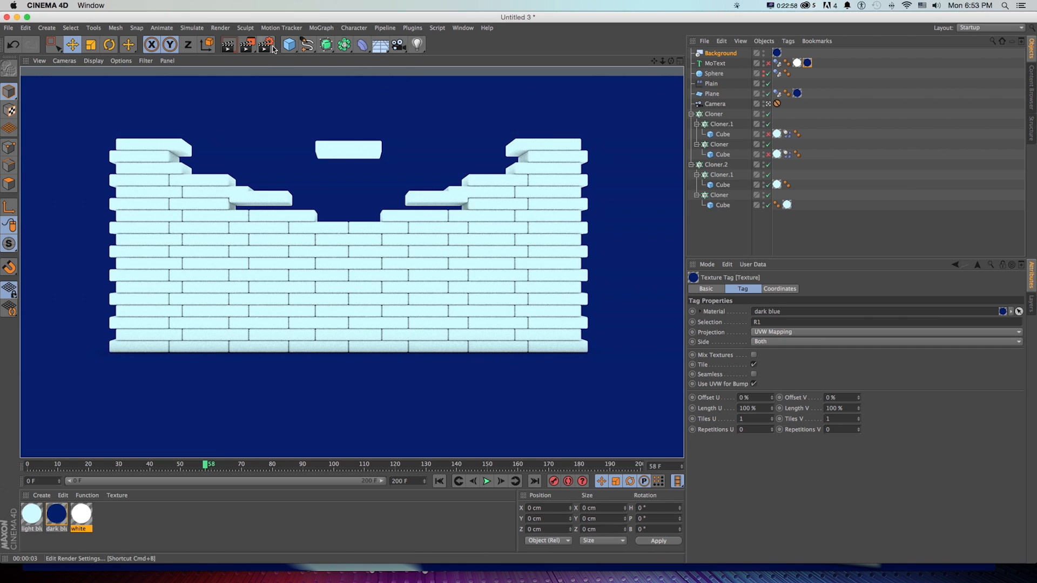
pyautogui.press('super+b')
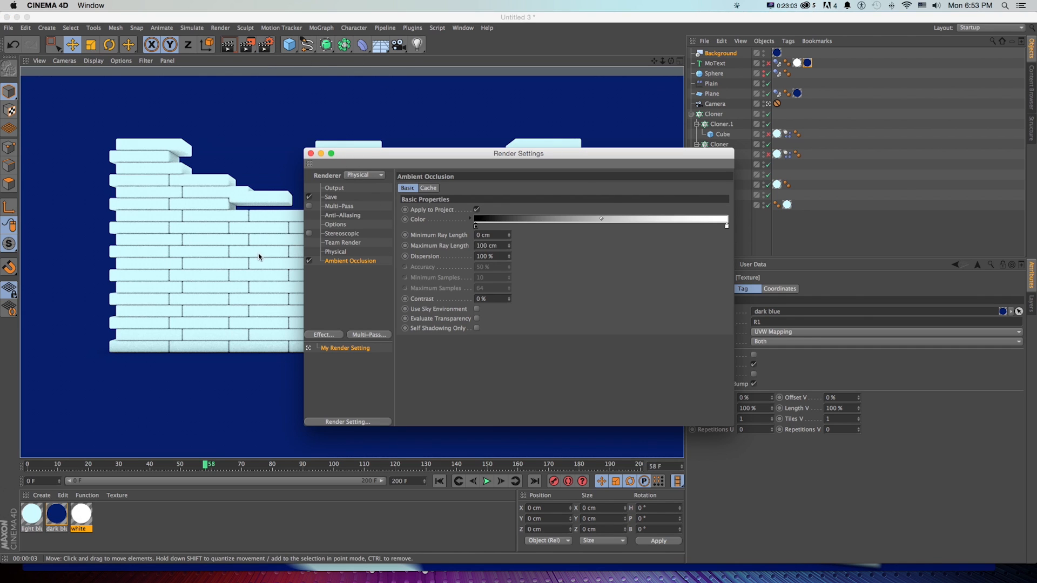
# Set the Ambient Occlusion's minimum ray length to 0 cm and its maximum ray length to 50 cm
pyautogui.moveTo(495, 235); pyautogui.dragTo(456, 232)
pyautogui.write('0')
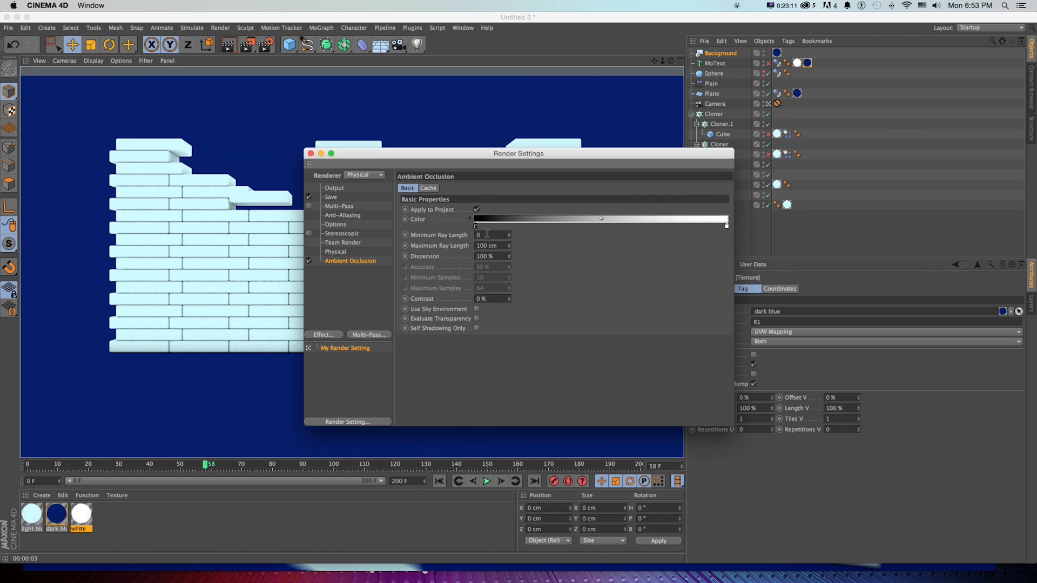
pyautogui.click(543, 247)
pyautogui.write('50')
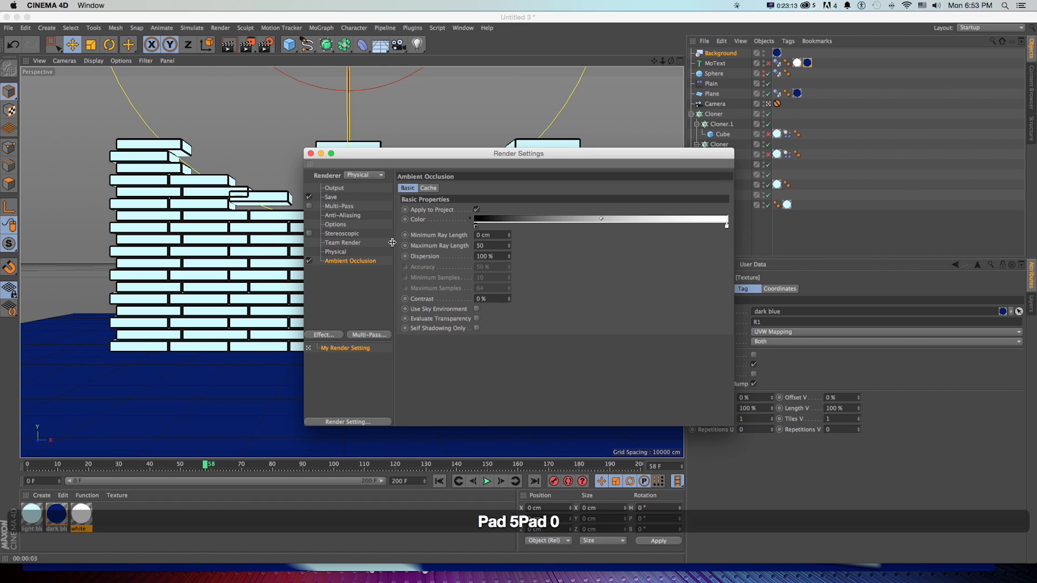
pyautogui.press('Return')
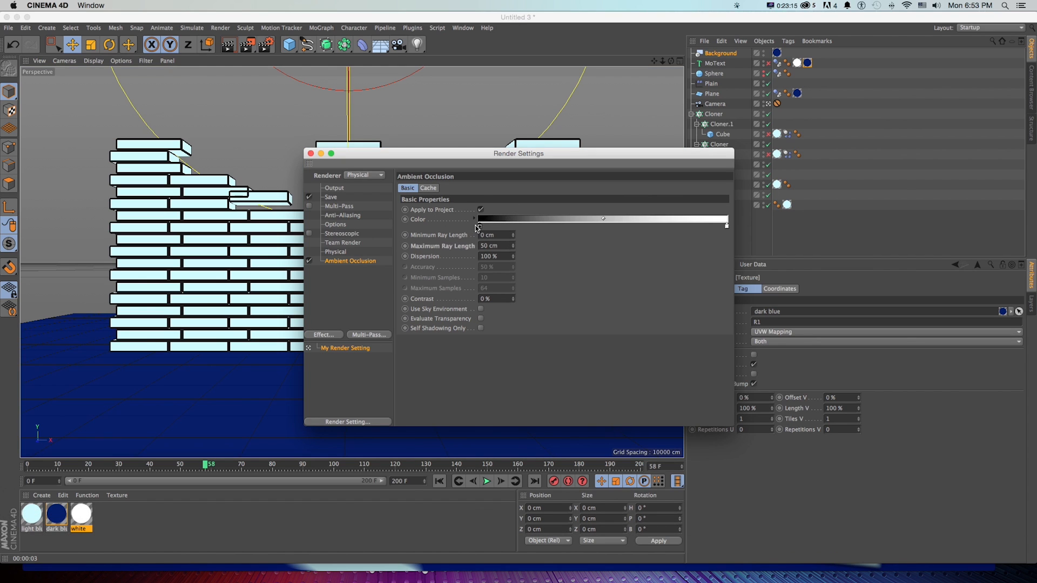
# Recolor the black knot of the Ambient Occlusion gradient to dark blue, hue 228°, saturation 100%, value about 35%
pyautogui.doubleClick(480, 227)
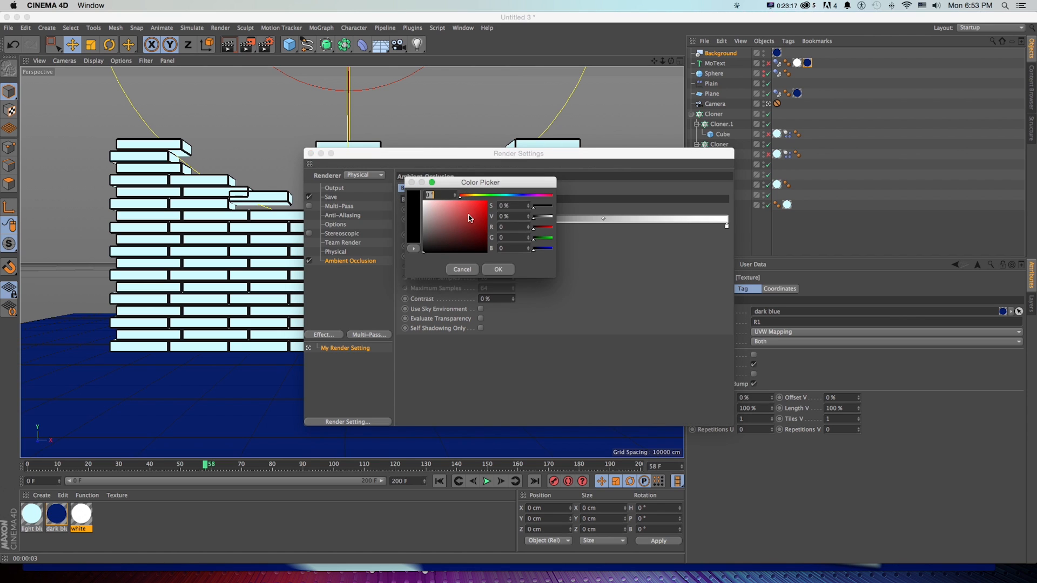
pyautogui.moveTo(487, 197); pyautogui.dragTo(487, 234)
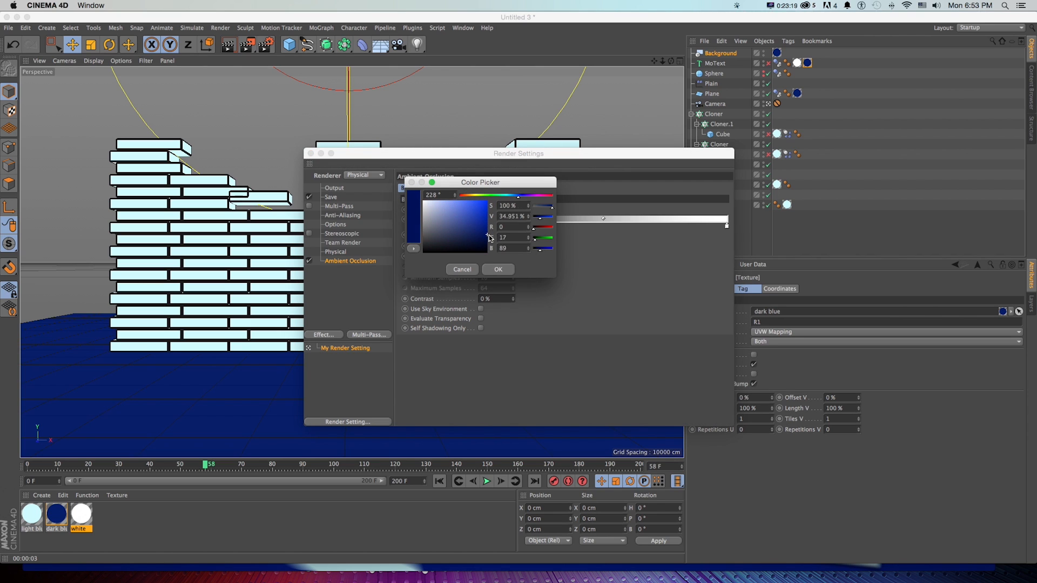
pyautogui.click(504, 273)
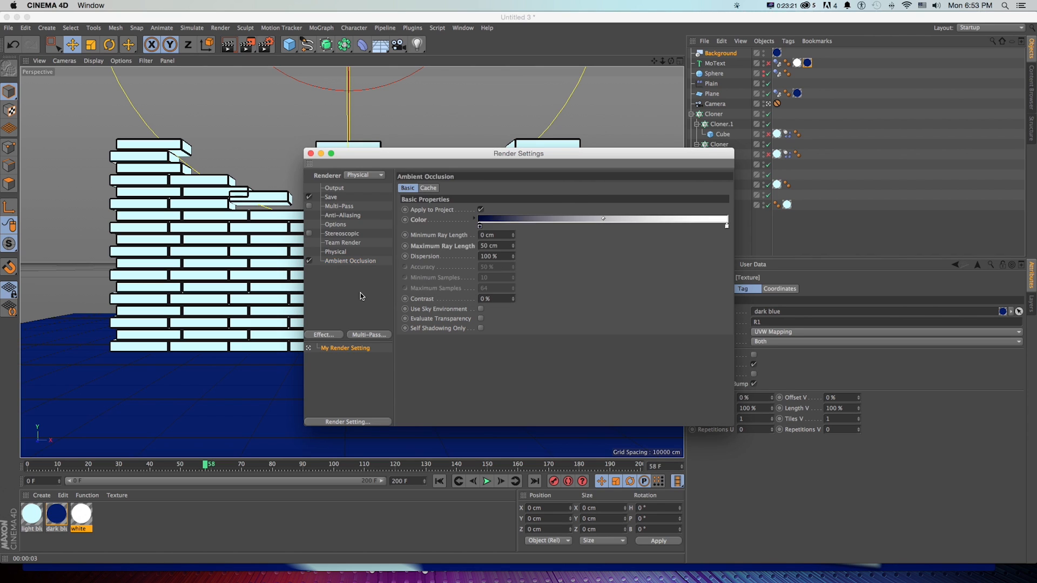
# Render the camera view at frame 58 to check the ambient occlusion and close the Render Settings
pyautogui.press('super+r')
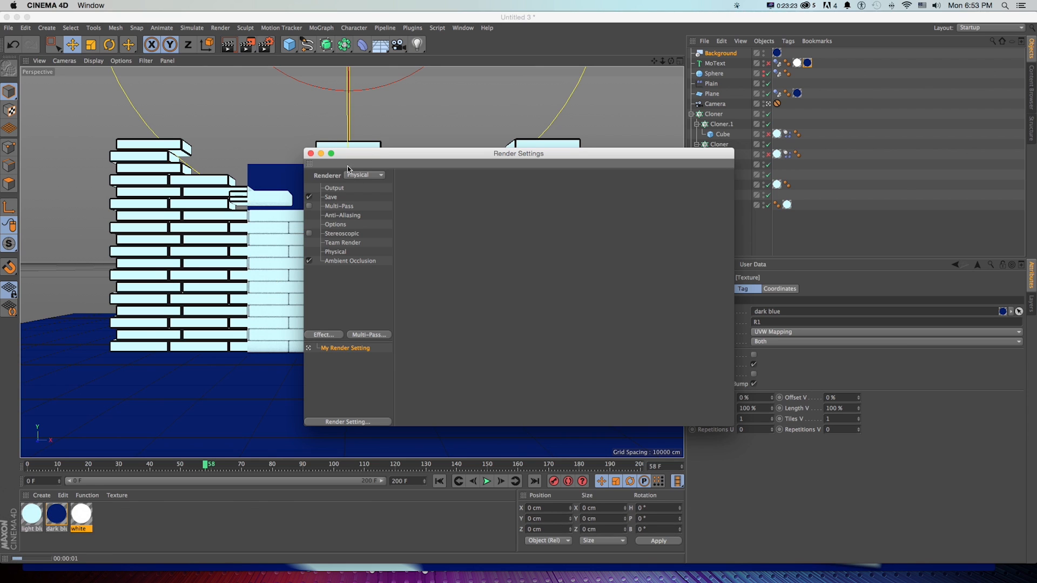
pyautogui.moveTo(365, 162); pyautogui.dragTo(656, 208)
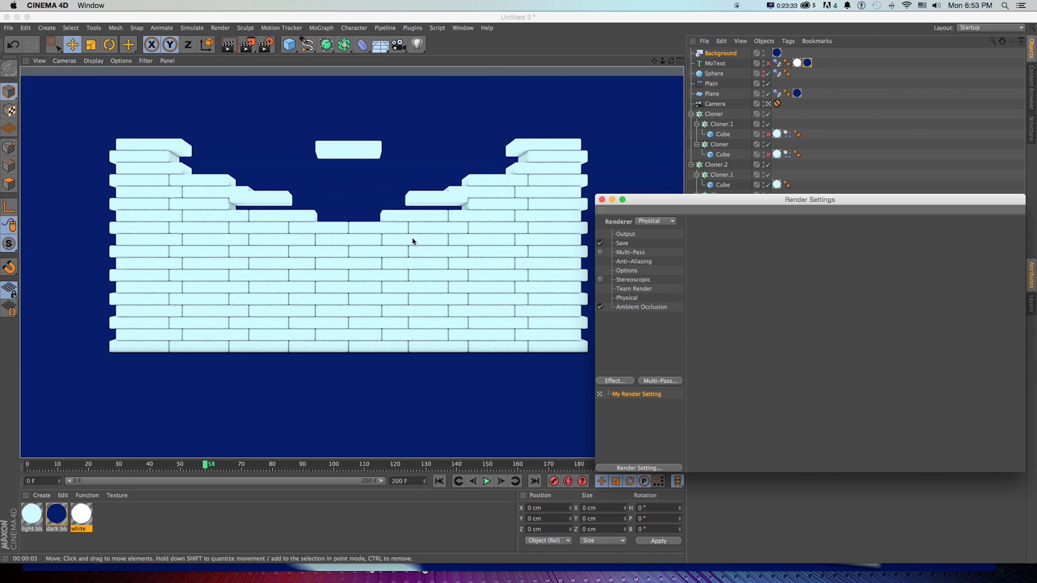
pyautogui.moveTo(675, 200); pyautogui.dragTo(504, 125)
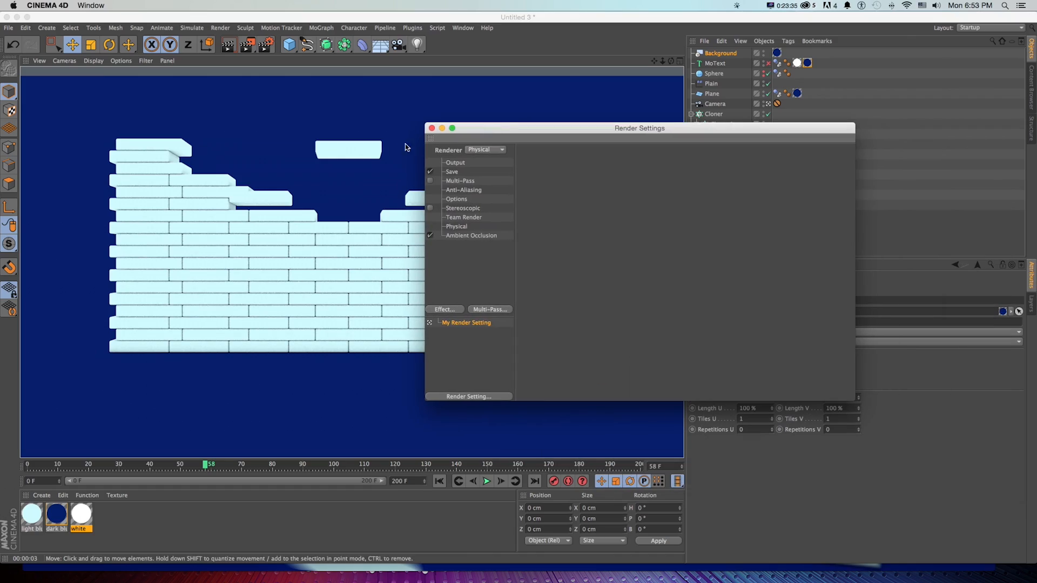
pyautogui.click(431, 125)
# Play the animation of the wall breaking over the text and scrub the timeline to frame 175
pyautogui.click(487, 481)
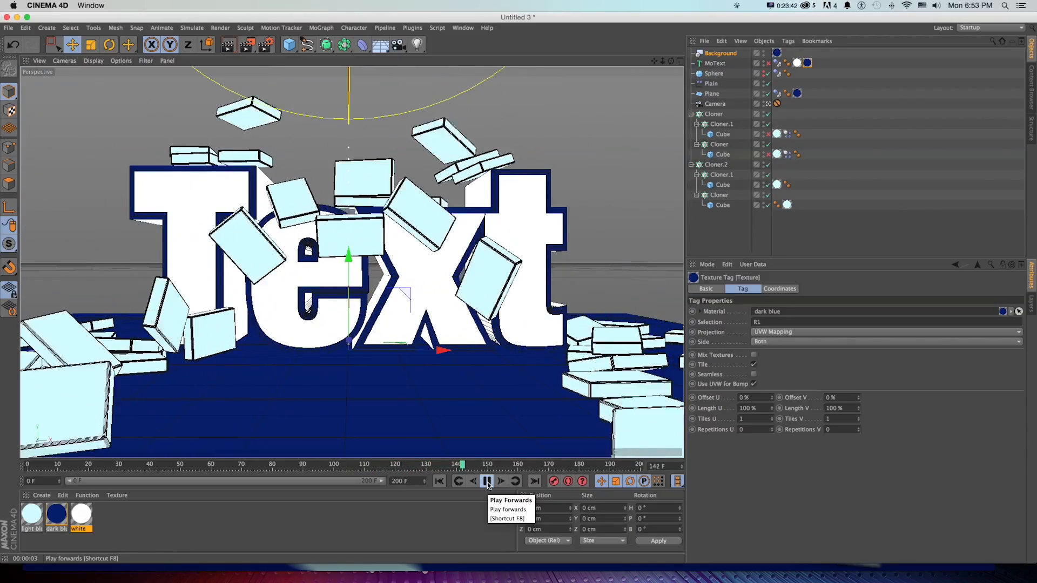
pyautogui.click(487, 482)
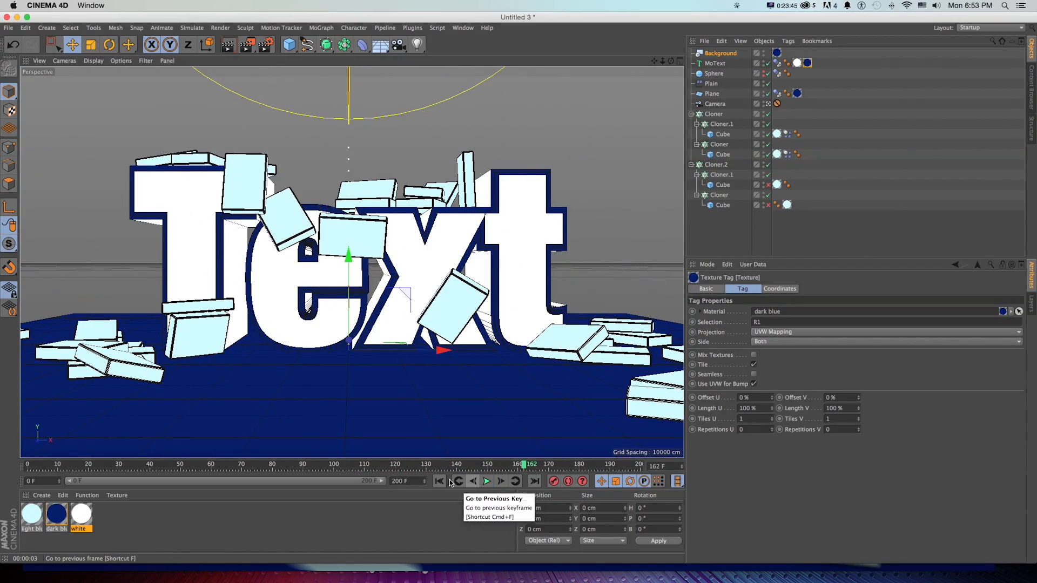
pyautogui.click(151, 466)
pyautogui.moveTo(163, 465); pyautogui.dragTo(284, 462)
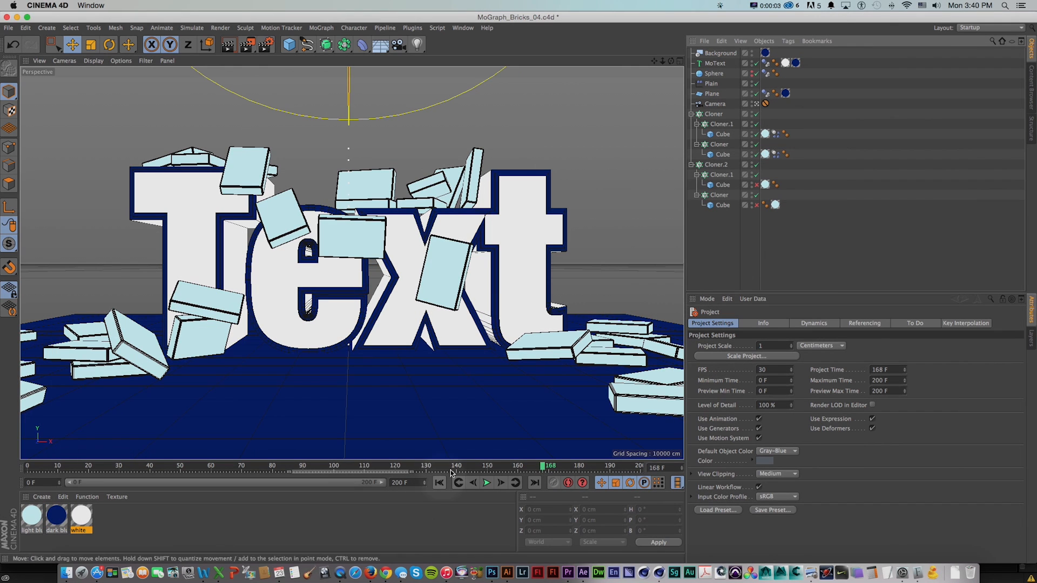
pyautogui.moveTo(541, 467); pyautogui.dragTo(565, 468)
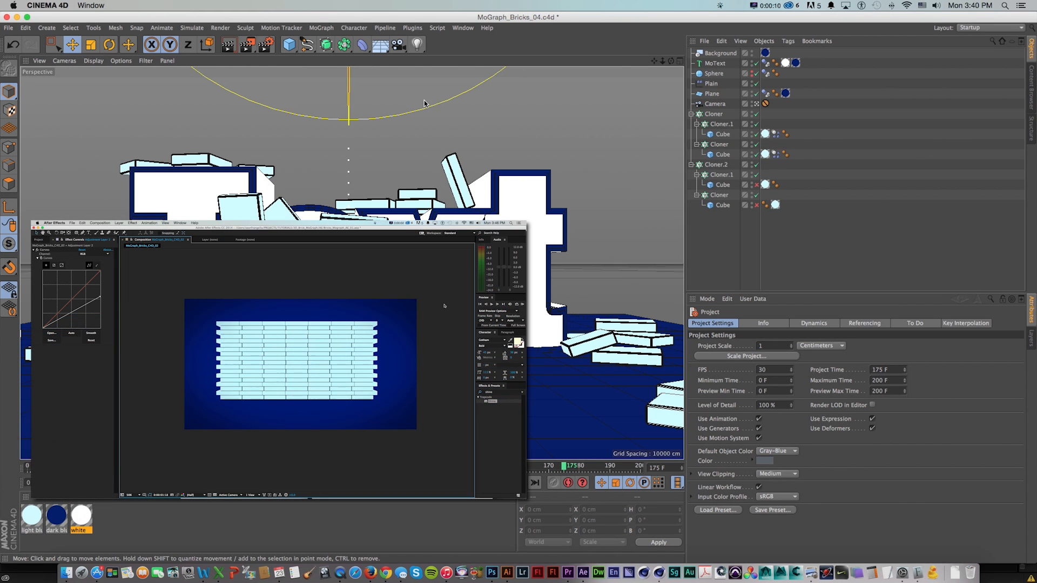
# View the Physical renderer's options in the Render Settings and switch to the After Effects composition
pyautogui.click(268, 45)
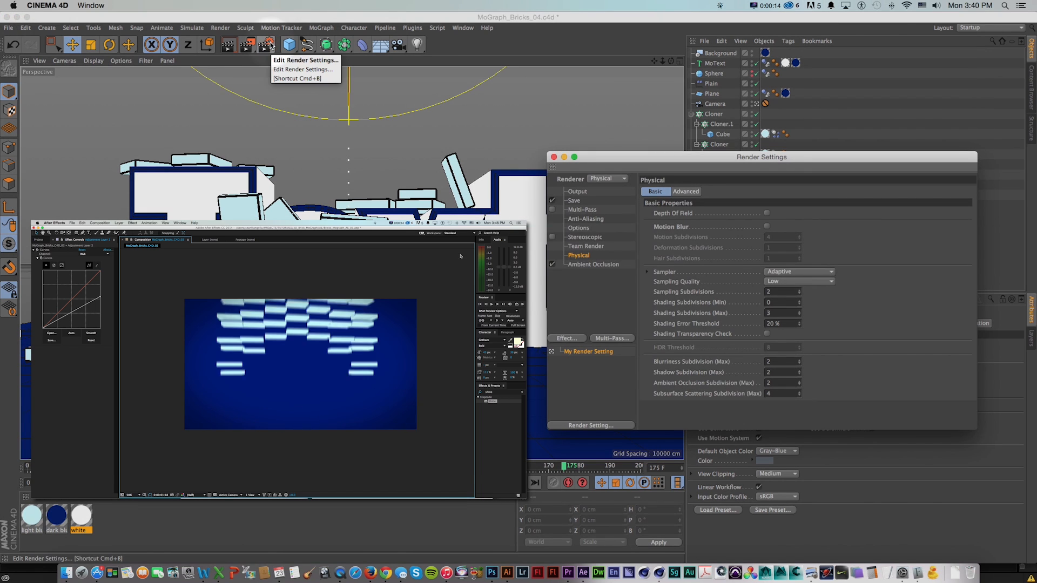
pyautogui.press('super+Tab')
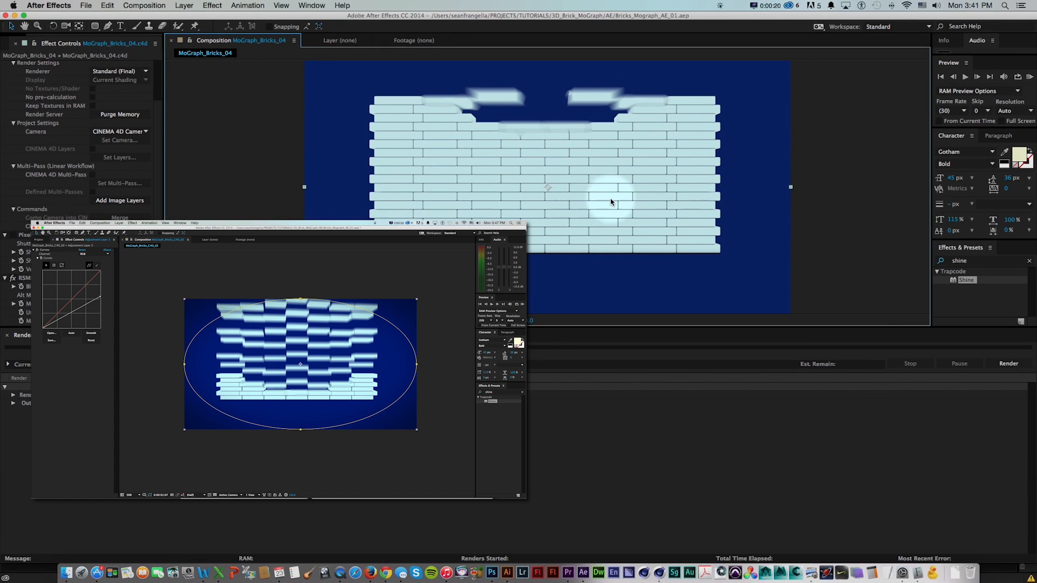
# Switch to QuickTime Player, scrub through the falling bricks in MoGraph_Bricks_C4D_02.mov and play the movie
pyautogui.press('super+Tab')
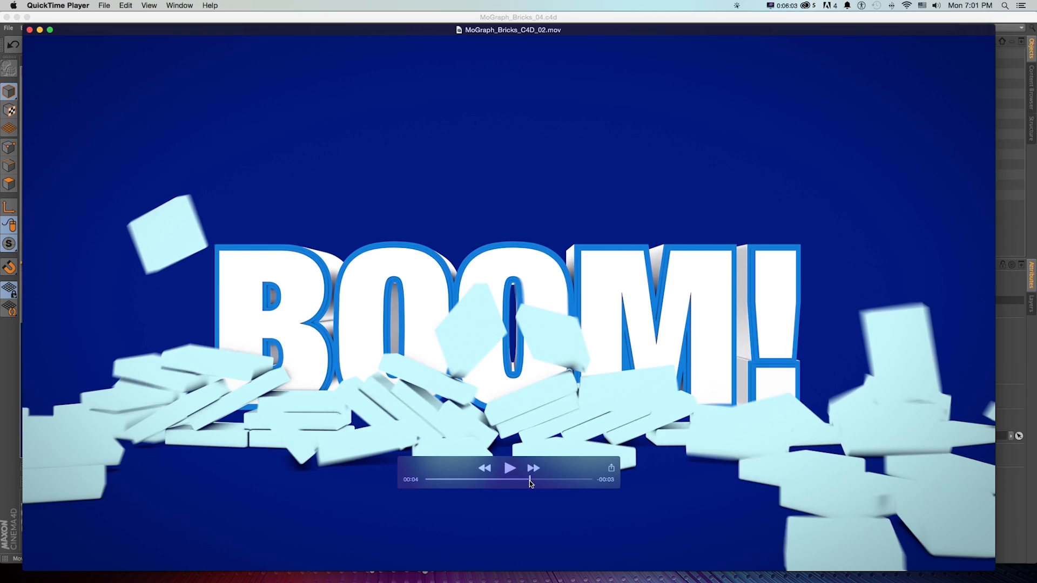
pyautogui.moveTo(529, 480)
pyautogui.mouseDown()
pyautogui.moveTo(494, 480)
pyautogui.moveTo(533, 480)
pyautogui.mouseUp()
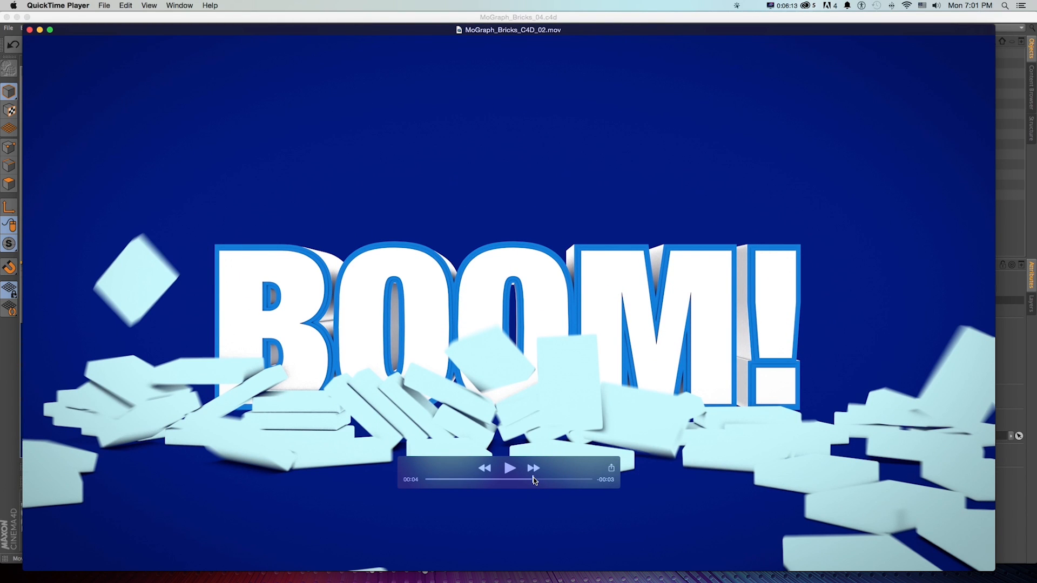
pyautogui.moveTo(533, 480)
pyautogui.mouseDown()
pyautogui.moveTo(480, 479)
pyautogui.moveTo(527, 481)
pyautogui.mouseUp()
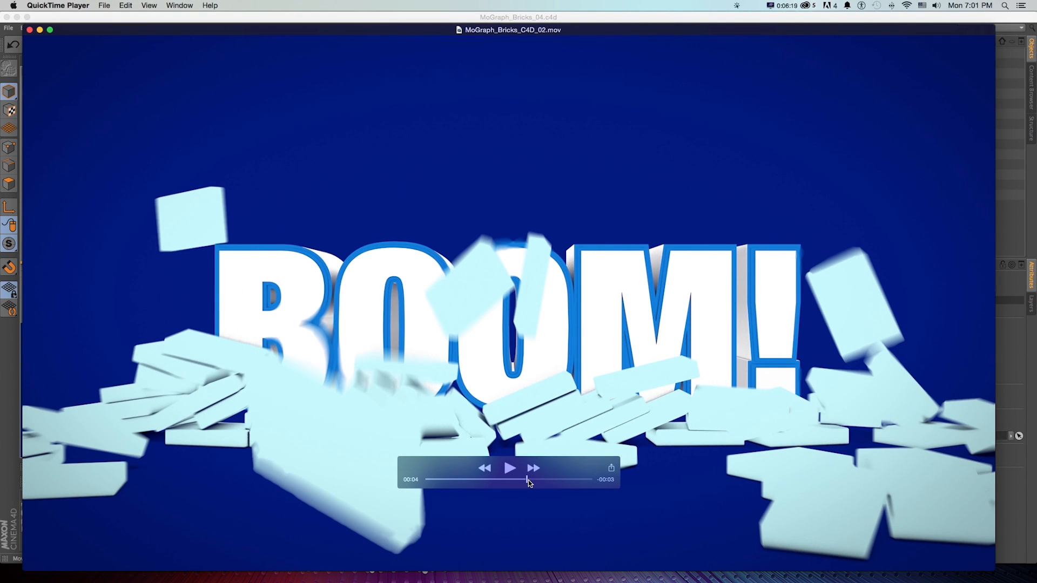
pyautogui.moveTo(528, 480); pyautogui.dragTo(544, 481)
pyautogui.press('space')
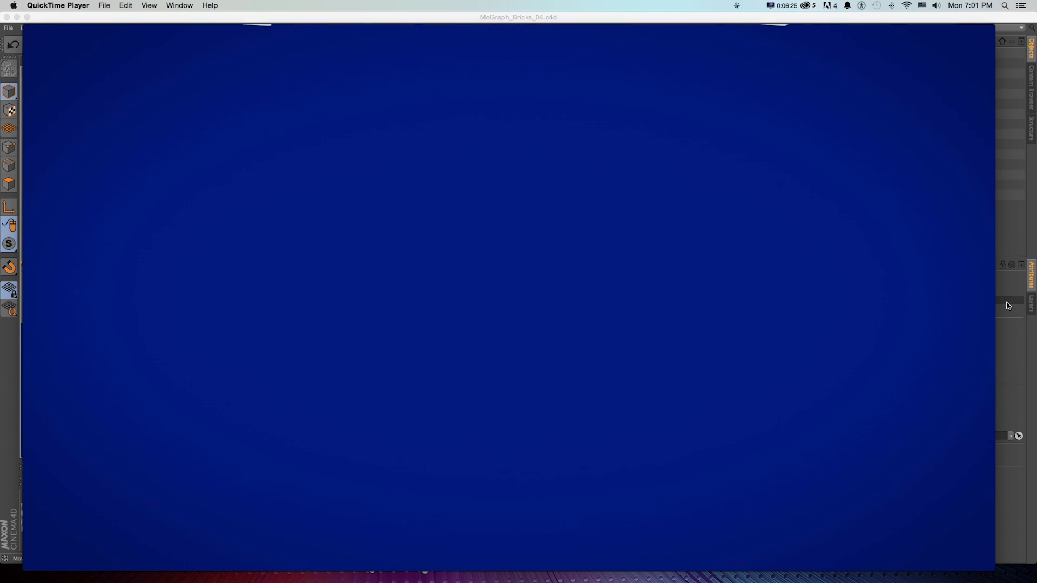